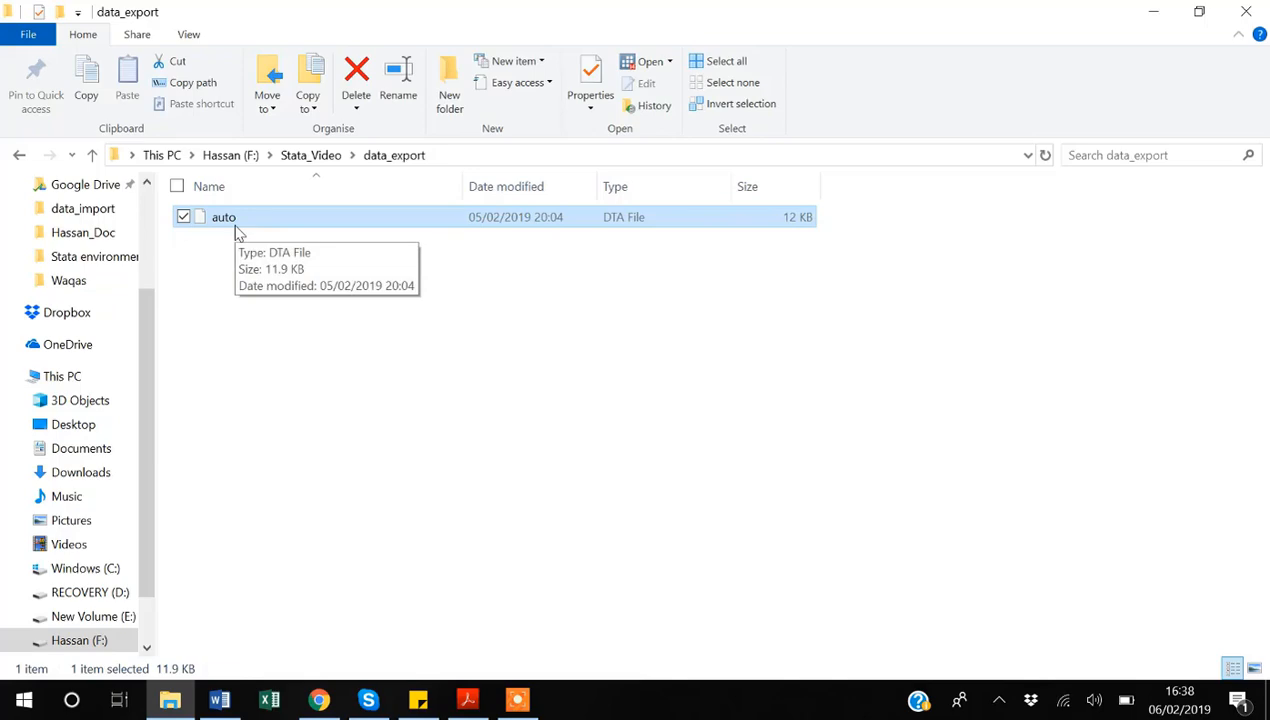
Step: Open the auto dataset from the data_export folder in Stata and widen the Variables pane slightly
double_click(226, 222)
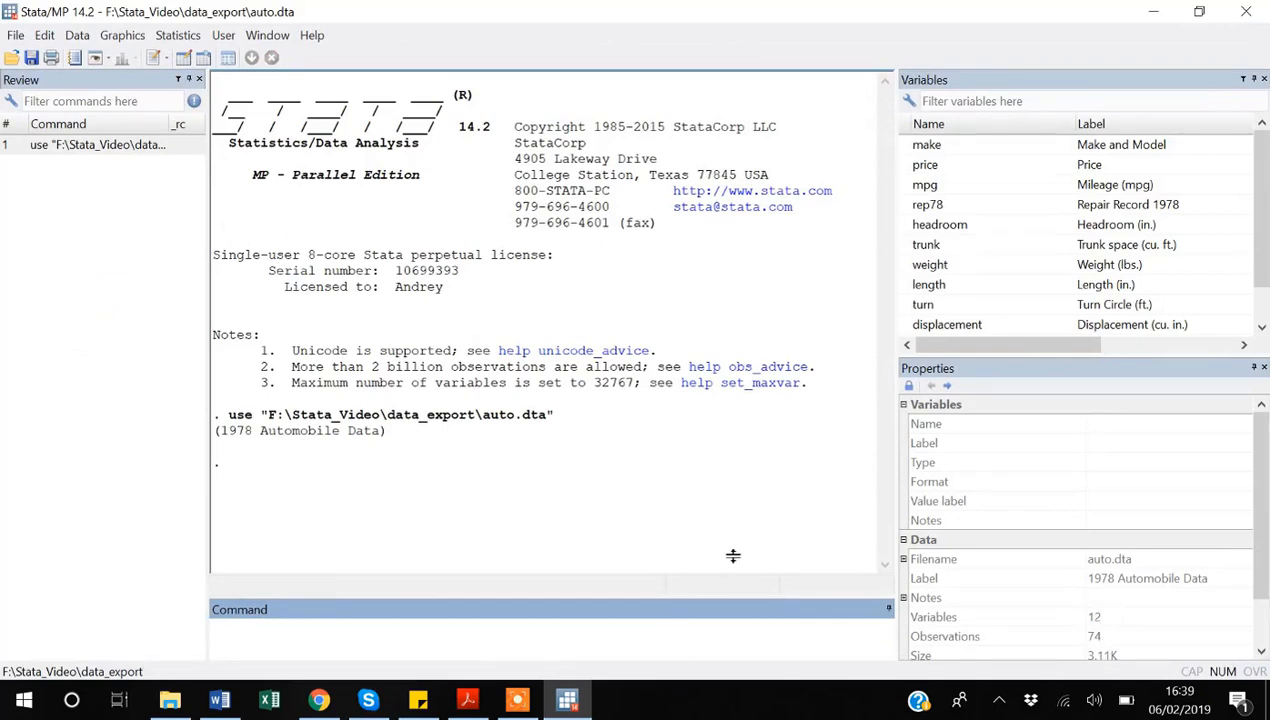
left_click_drag(895, 300, 855, 305)
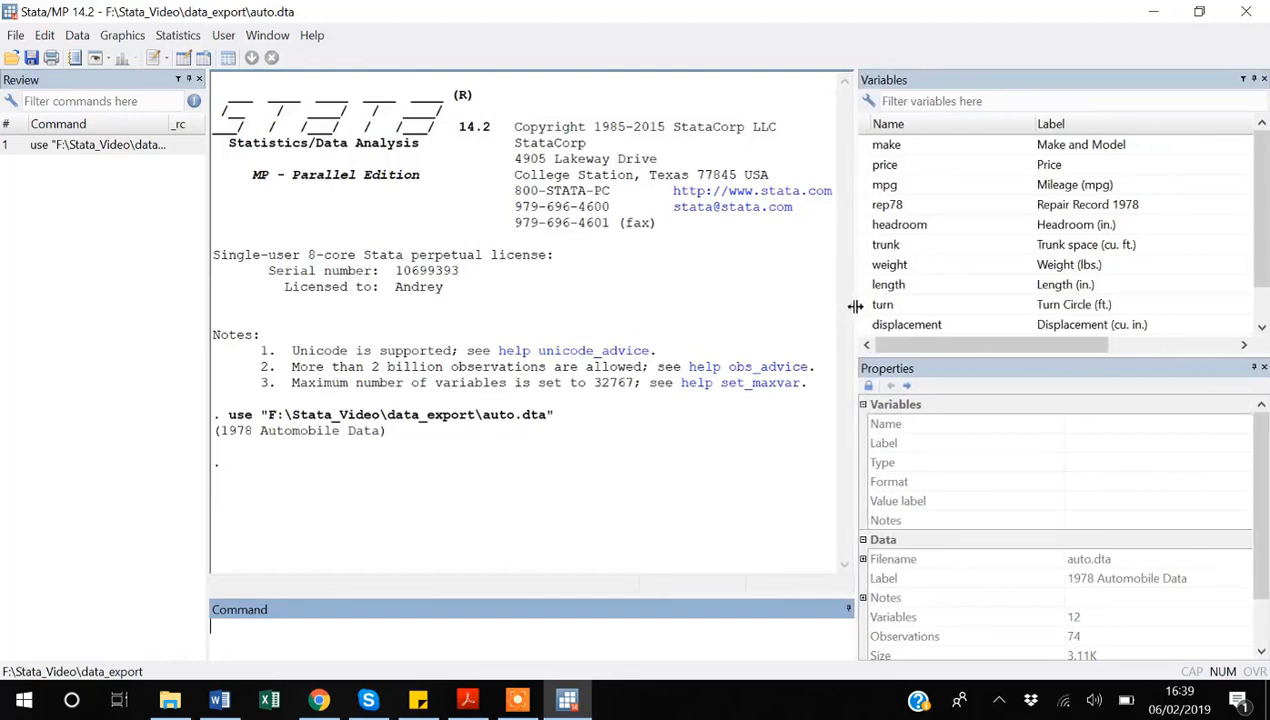
left_click_drag(855, 306, 867, 305)
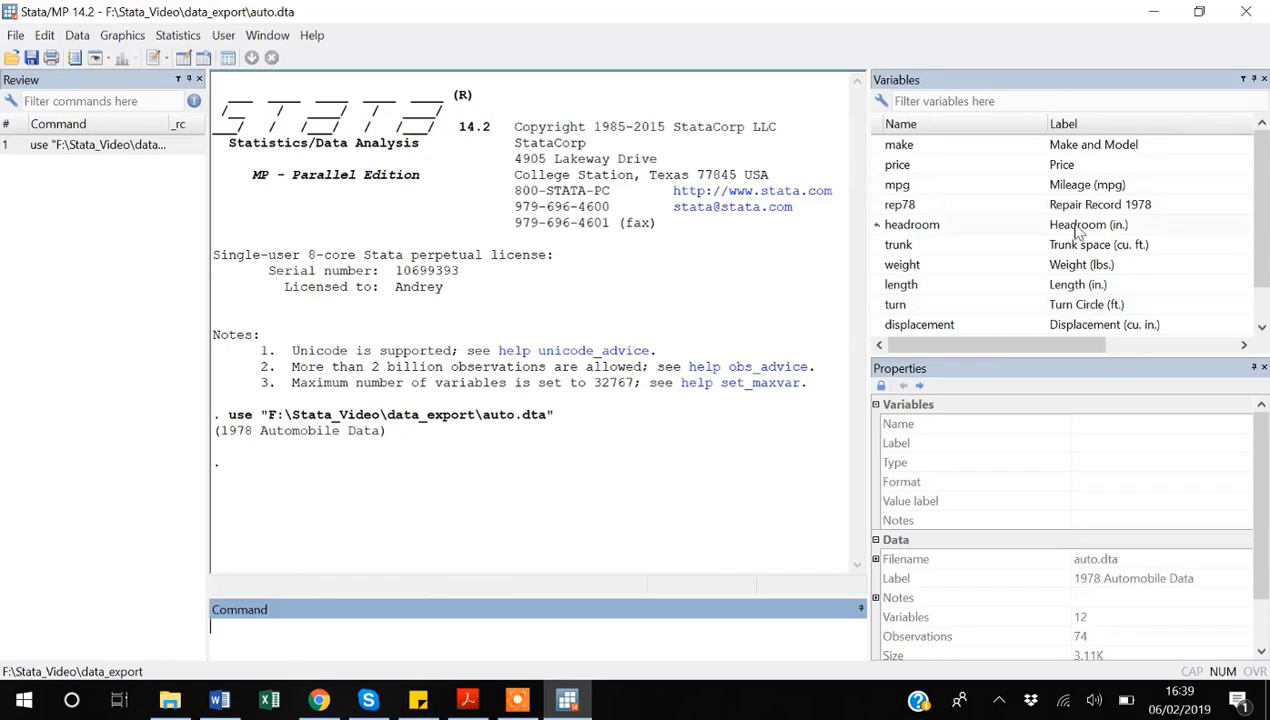
Step: Run the br command to view the auto dataset in the Data Editor, and close the editor
left_click(445, 634)
type("br")
key("Return")
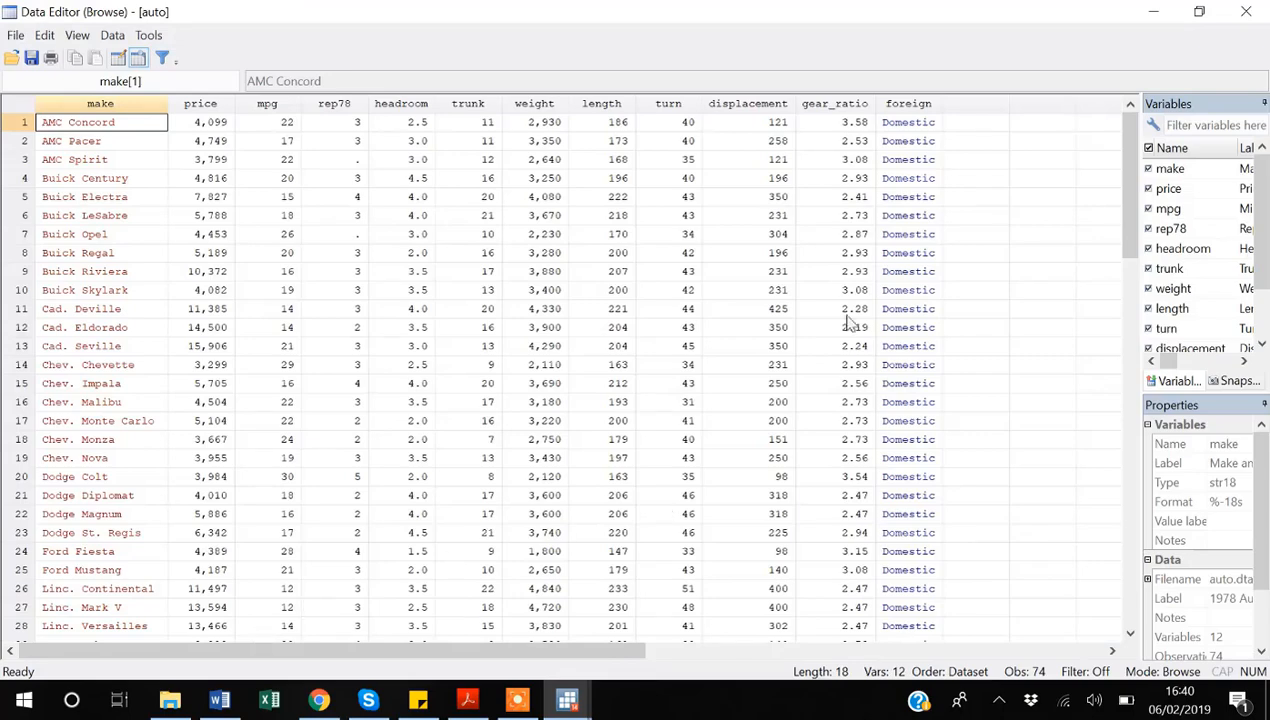
left_click(1250, 14)
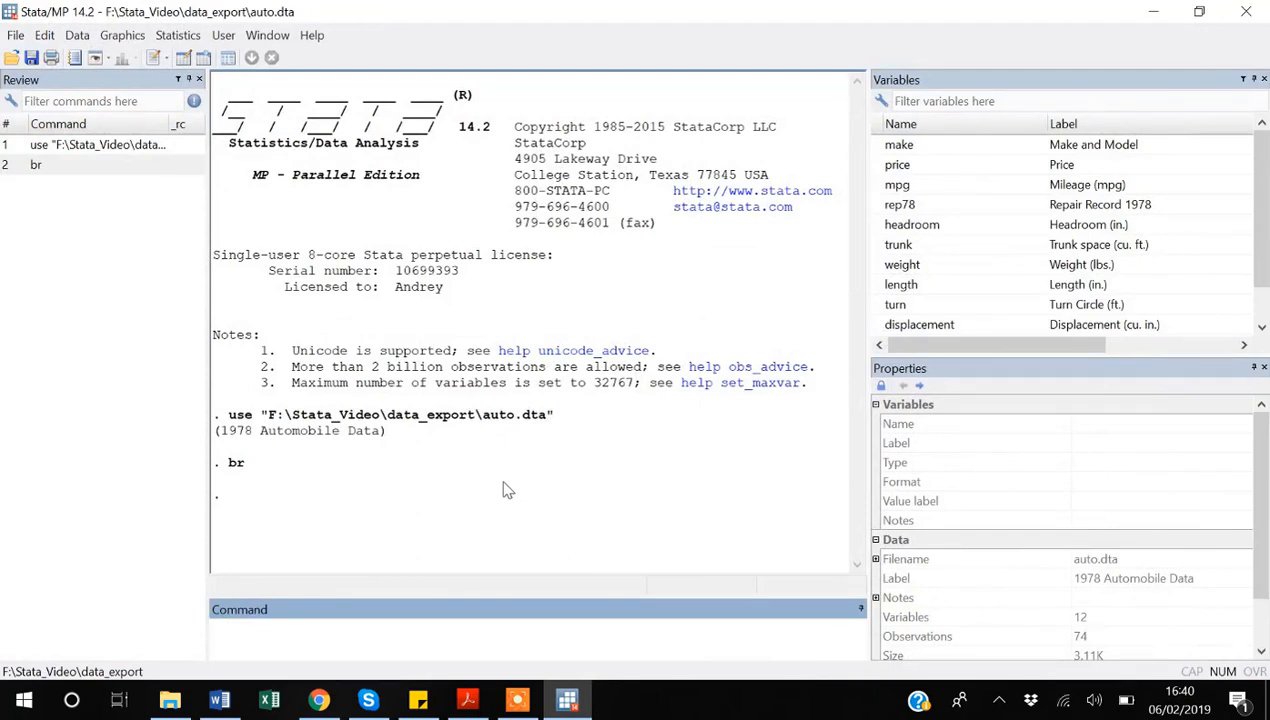
Step: Run help br, examine the syntax of the browse command, and close the help viewer
type("help br")
key("Return")
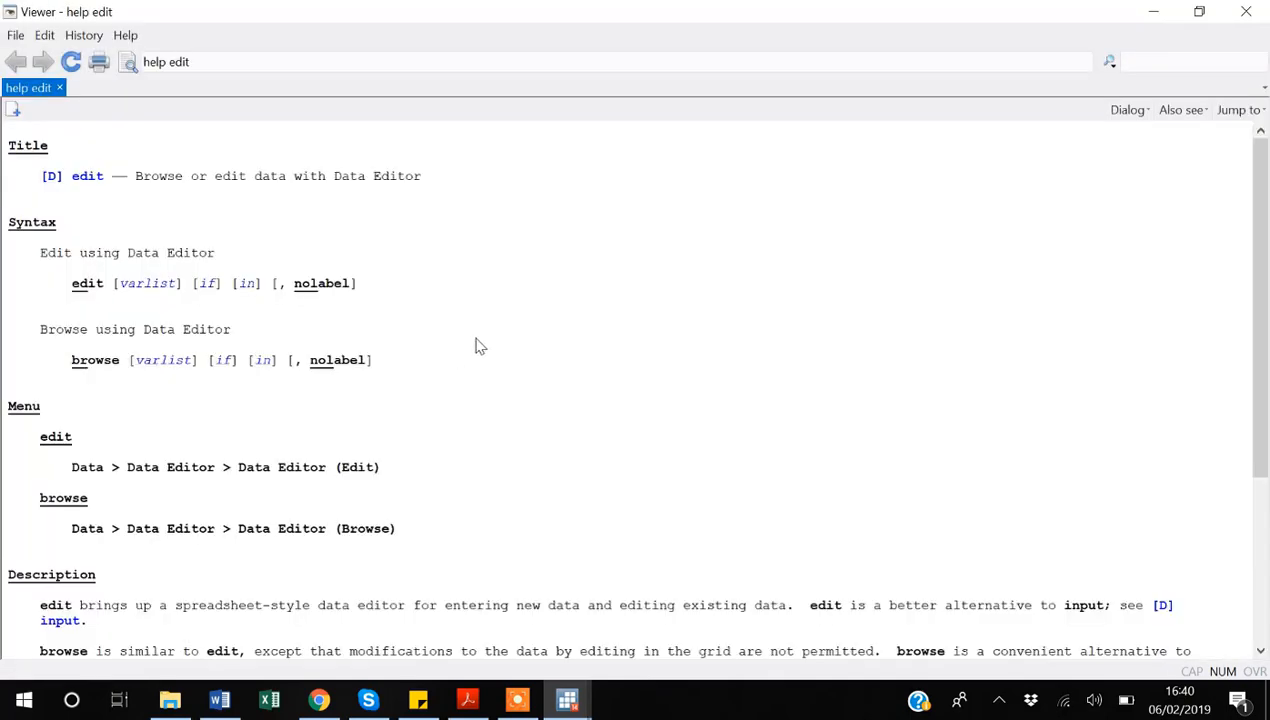
scroll(476, 346, "down", 1)
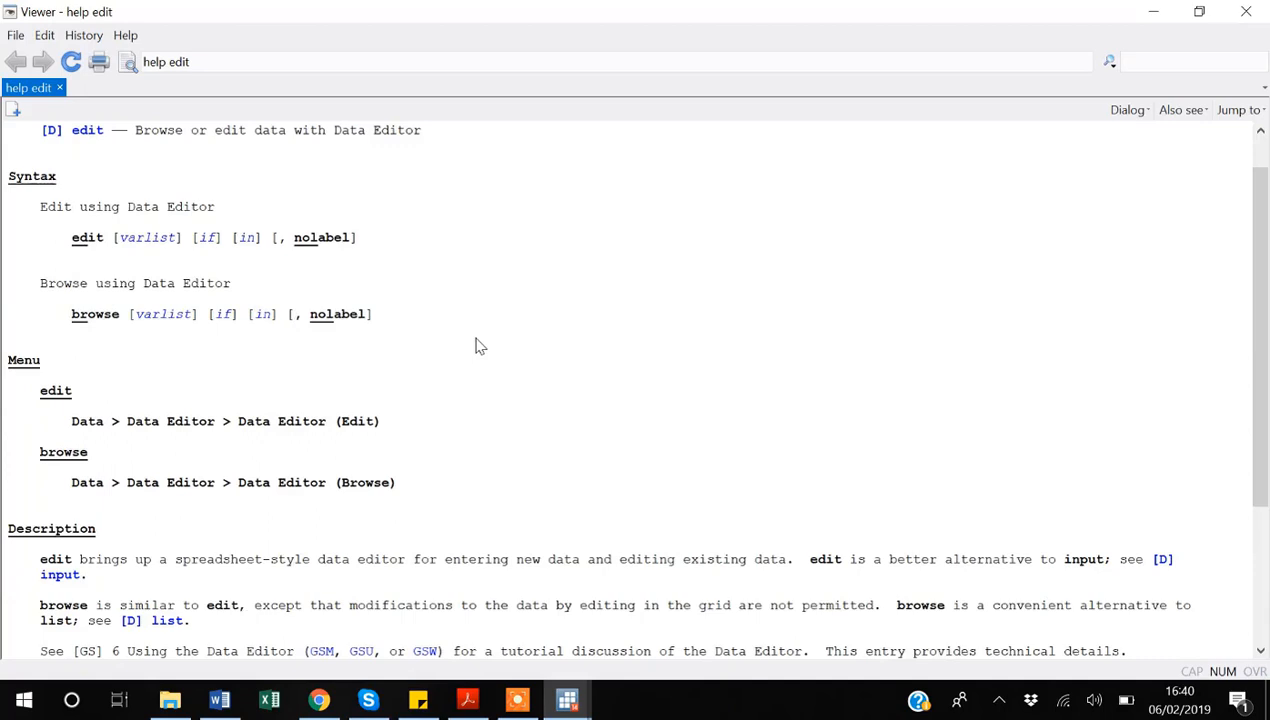
scroll(476, 346, "up", 1)
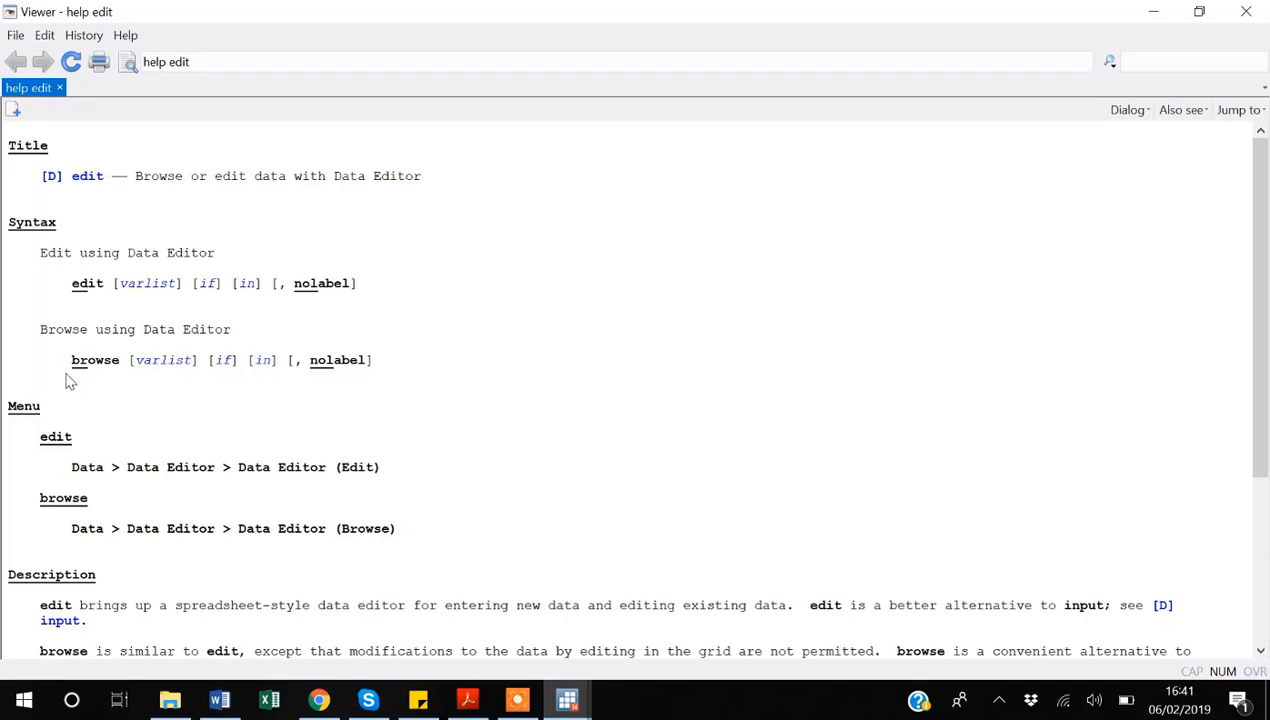
left_click(1246, 18)
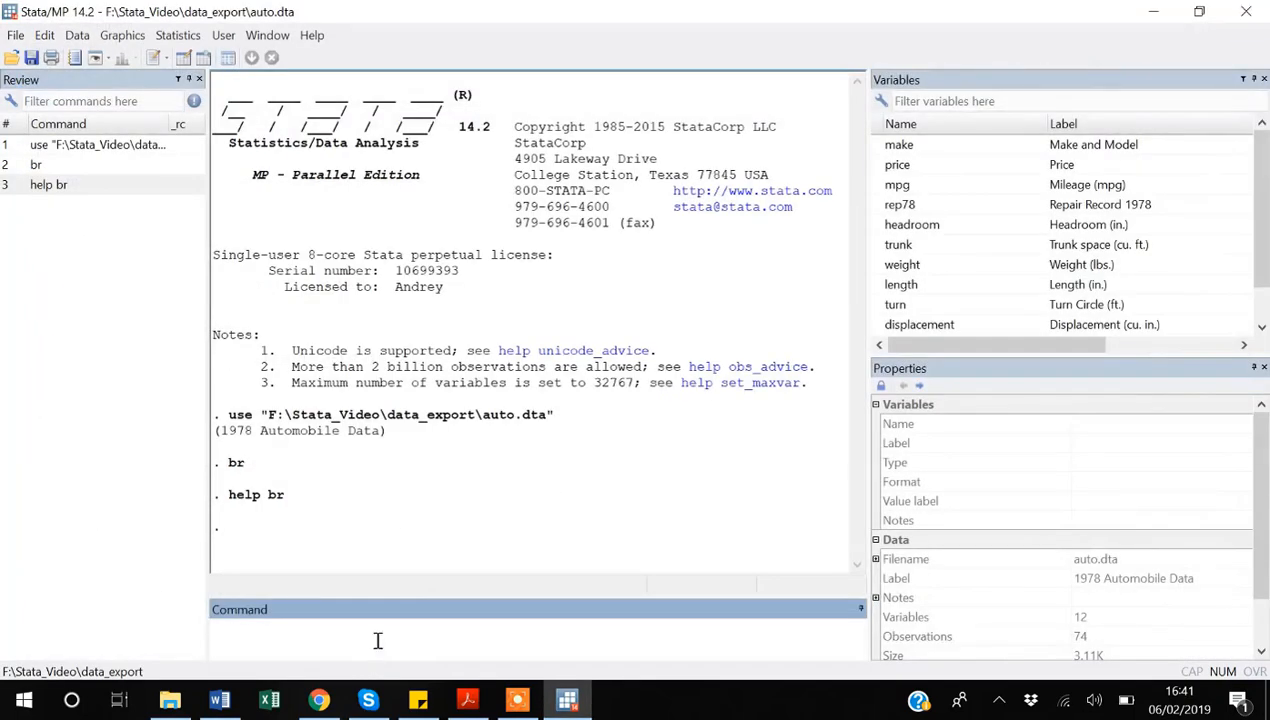
Step: Browse the dataset with br and step through the first observation's cells from make to foreign
type("br")
key("Return")
key("Right")
key("Right")
key("Right")
key("Right")
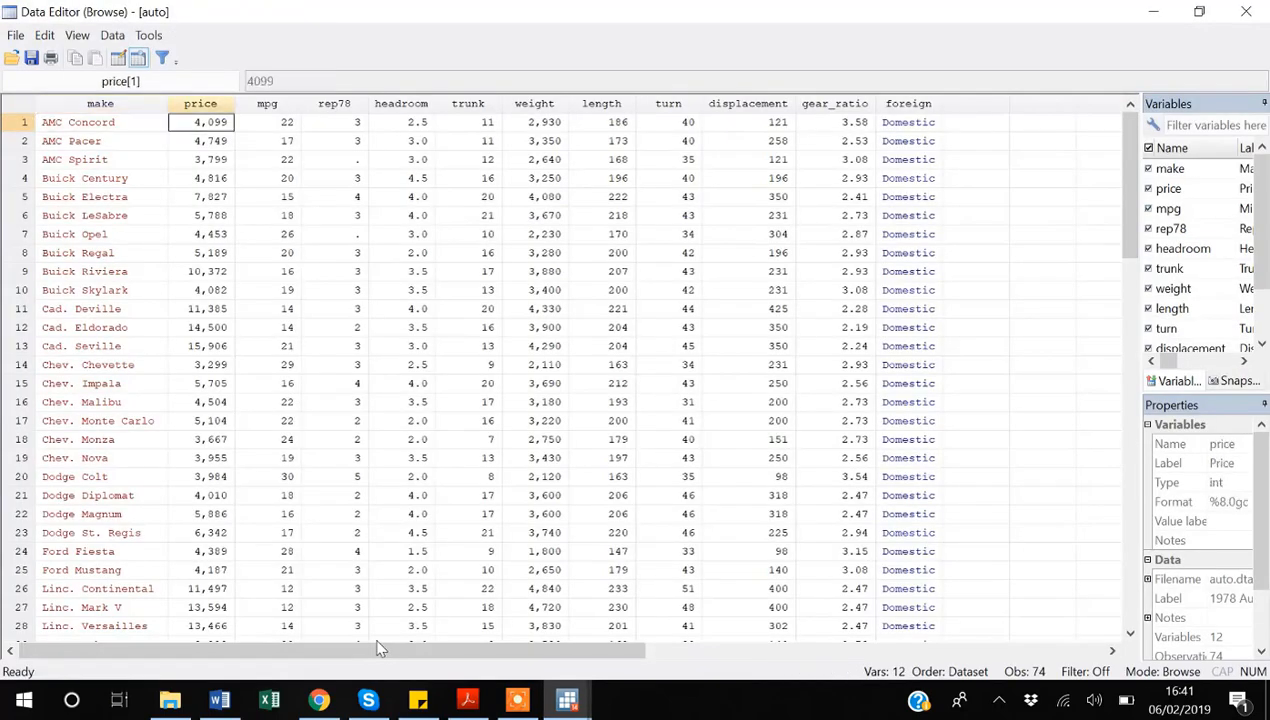
key("Right")
key("Right")
key("Right")
key("Right")
key("Right")
key("Right")
key("Right")
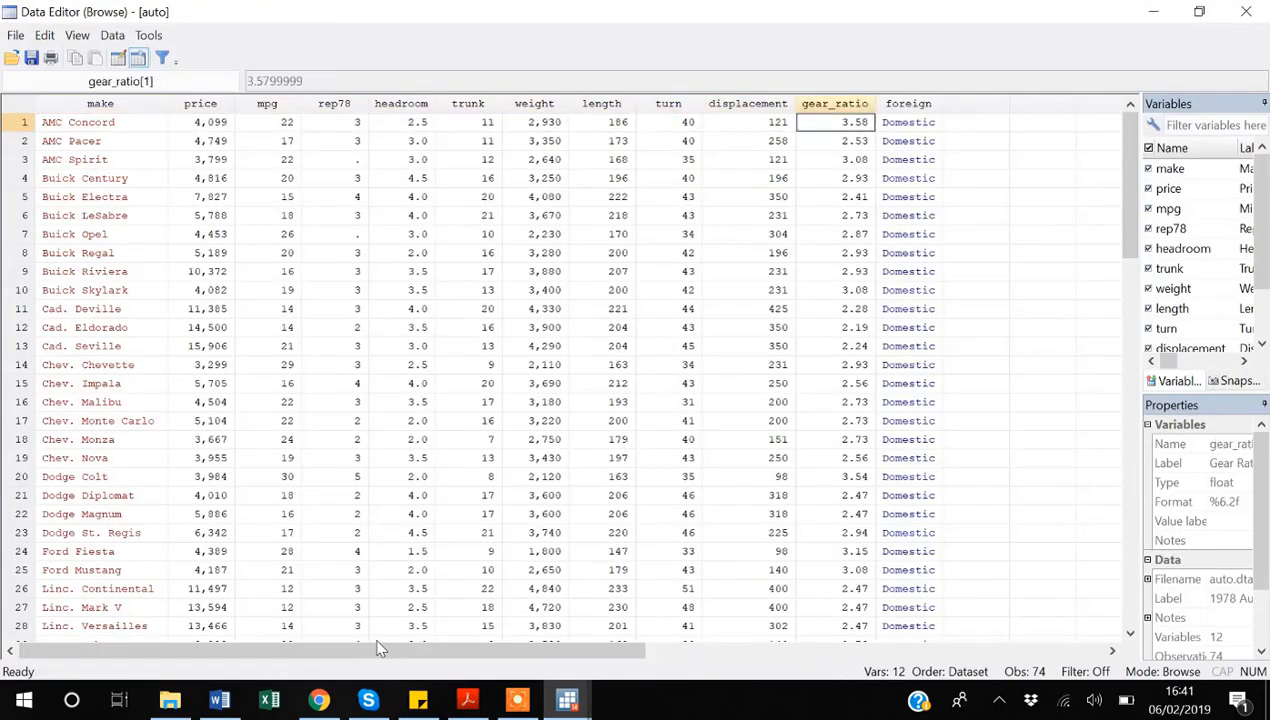
key("Down")
key("Down")
key("Down")
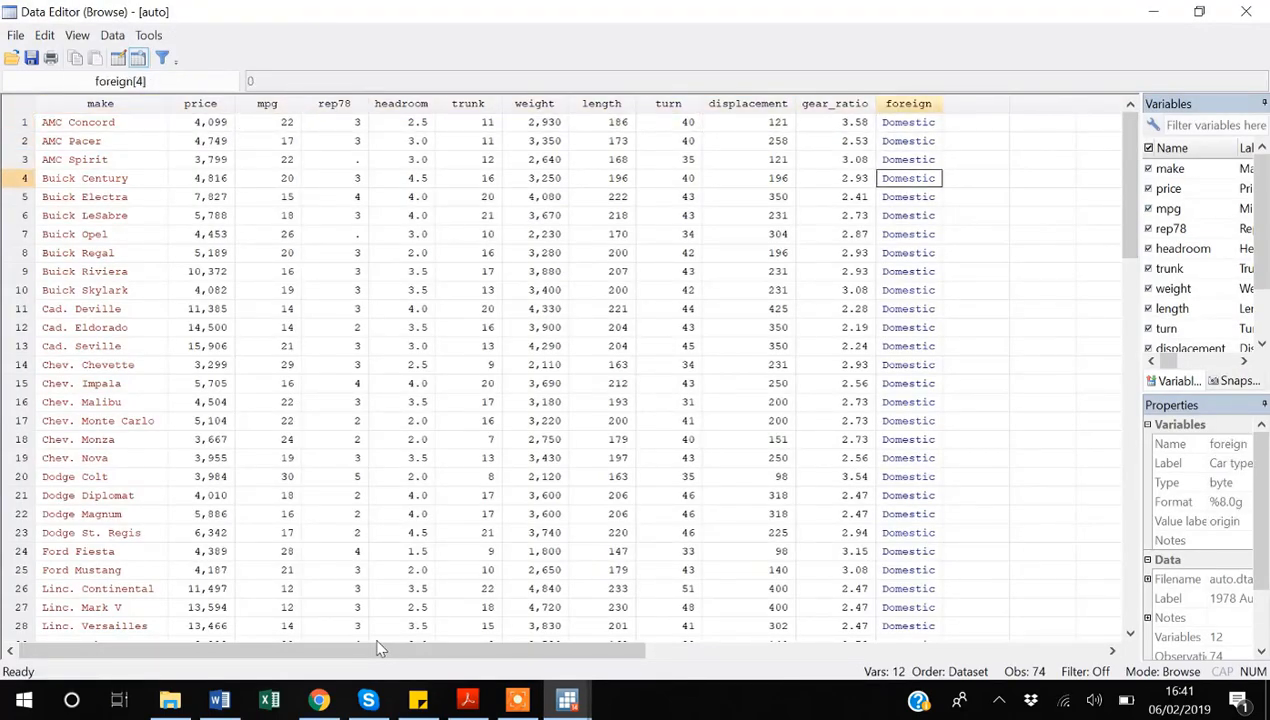
key("Up")
key("Up")
key("Up")
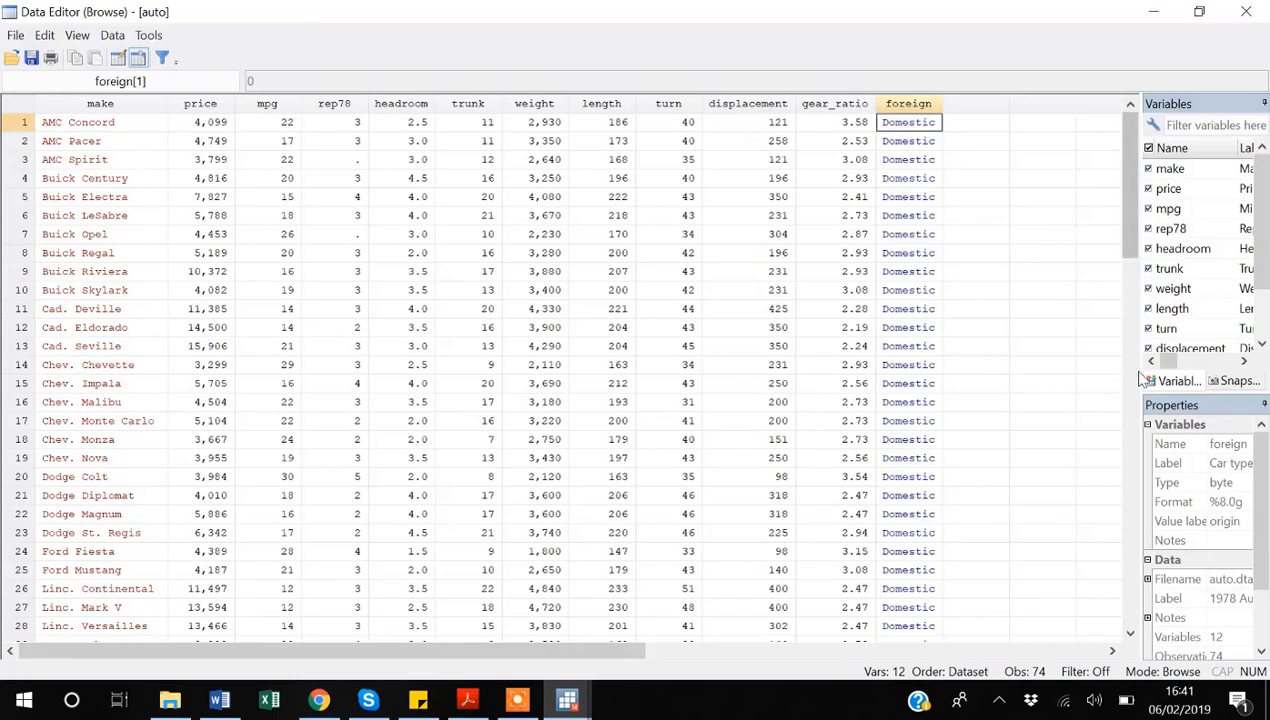
Step: Widen the Data Editor's Variables pane, examine the foreign value in row 53, and close the editor
left_click_drag(1140, 372, 1093, 375)
left_click_drag(1062, 380, 1062, 381)
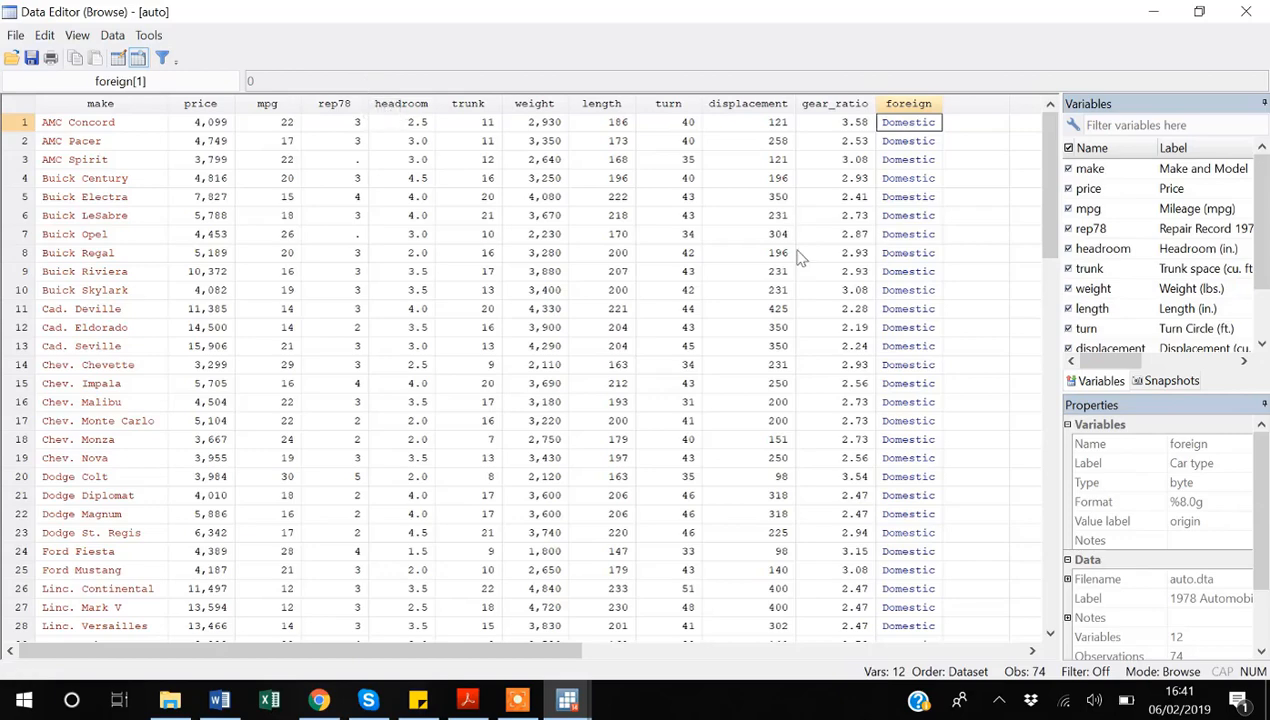
scroll(800, 258, "down", 13)
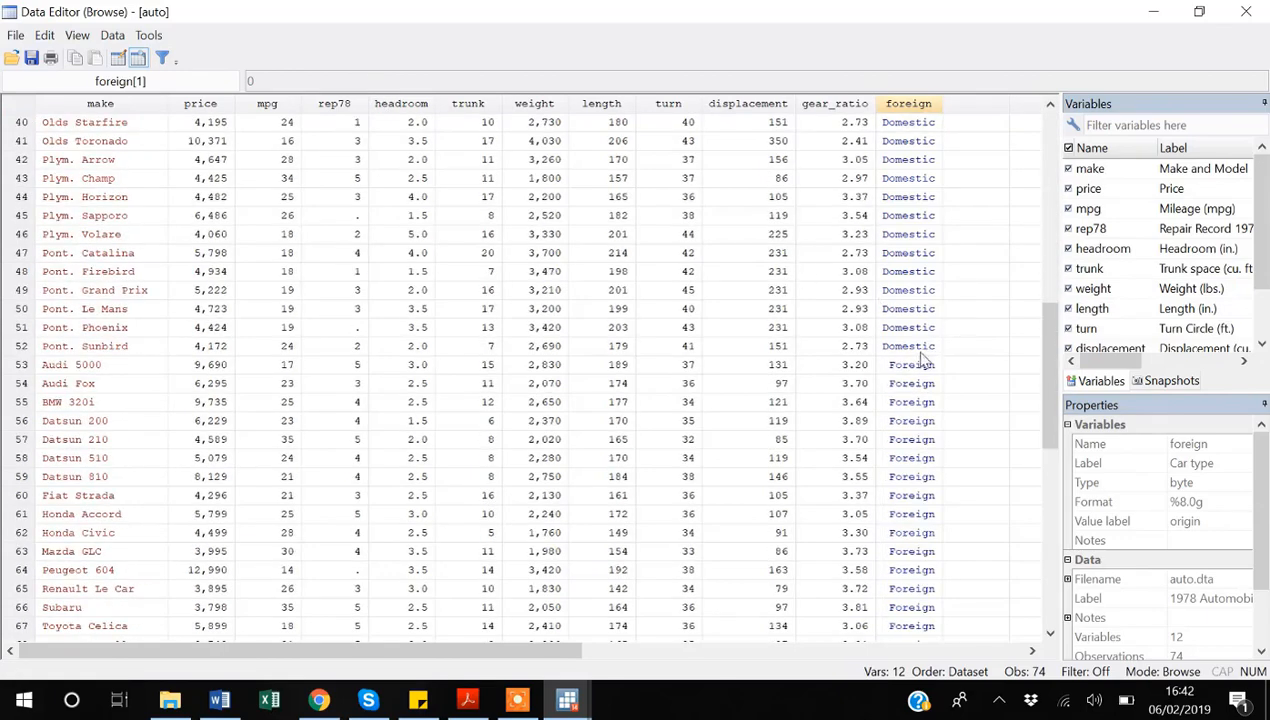
left_click(924, 368)
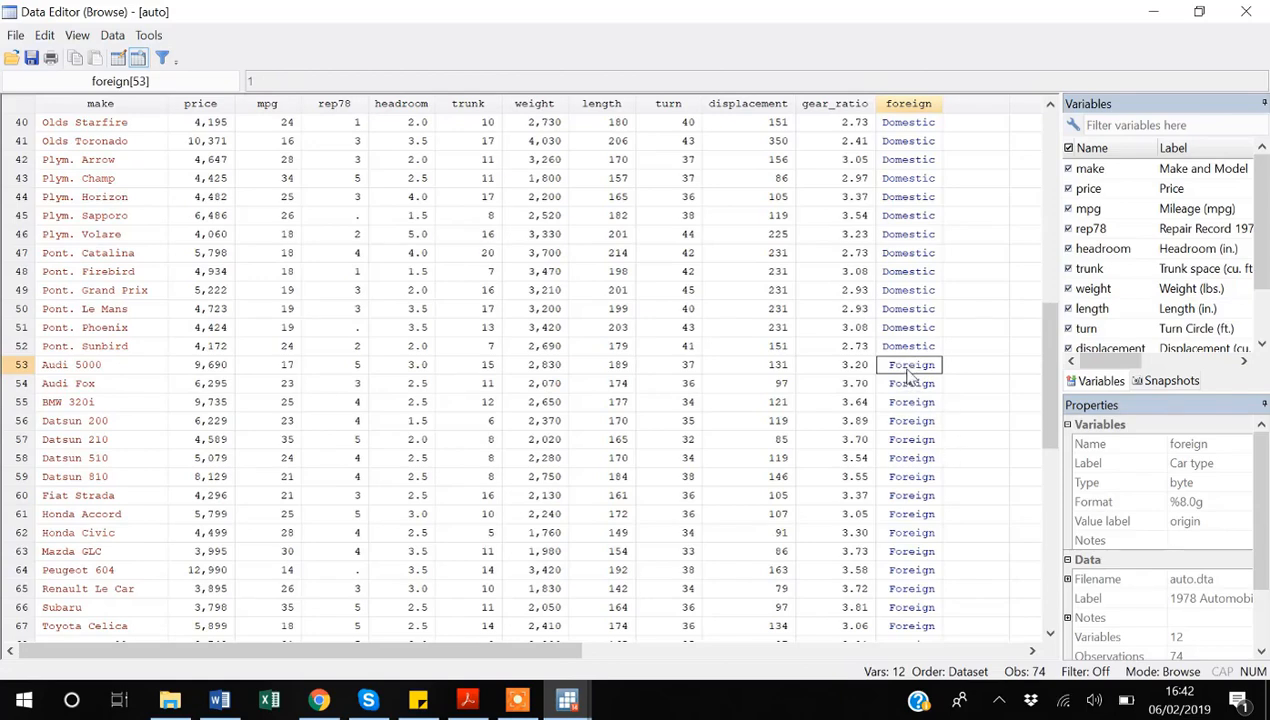
left_click(1250, 14)
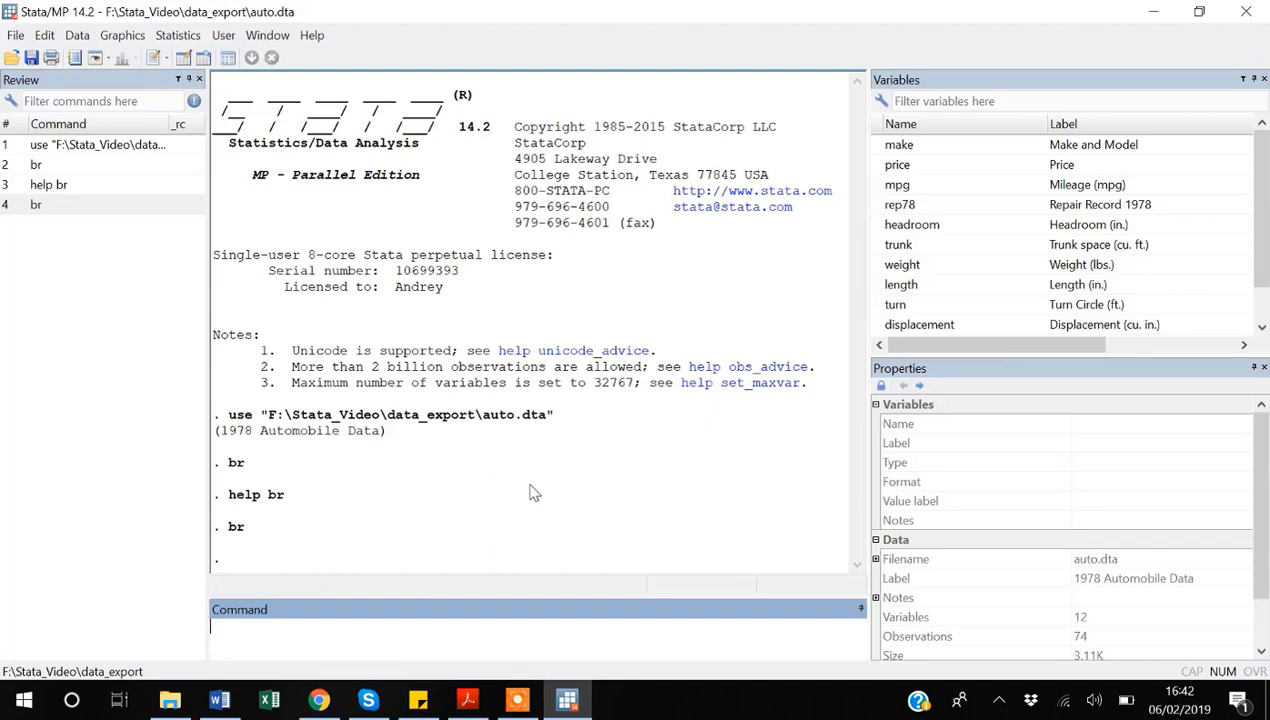
Step: Create a new do-file with the comment "* Exporting Data sets *" on its first line
left_click(154, 60)
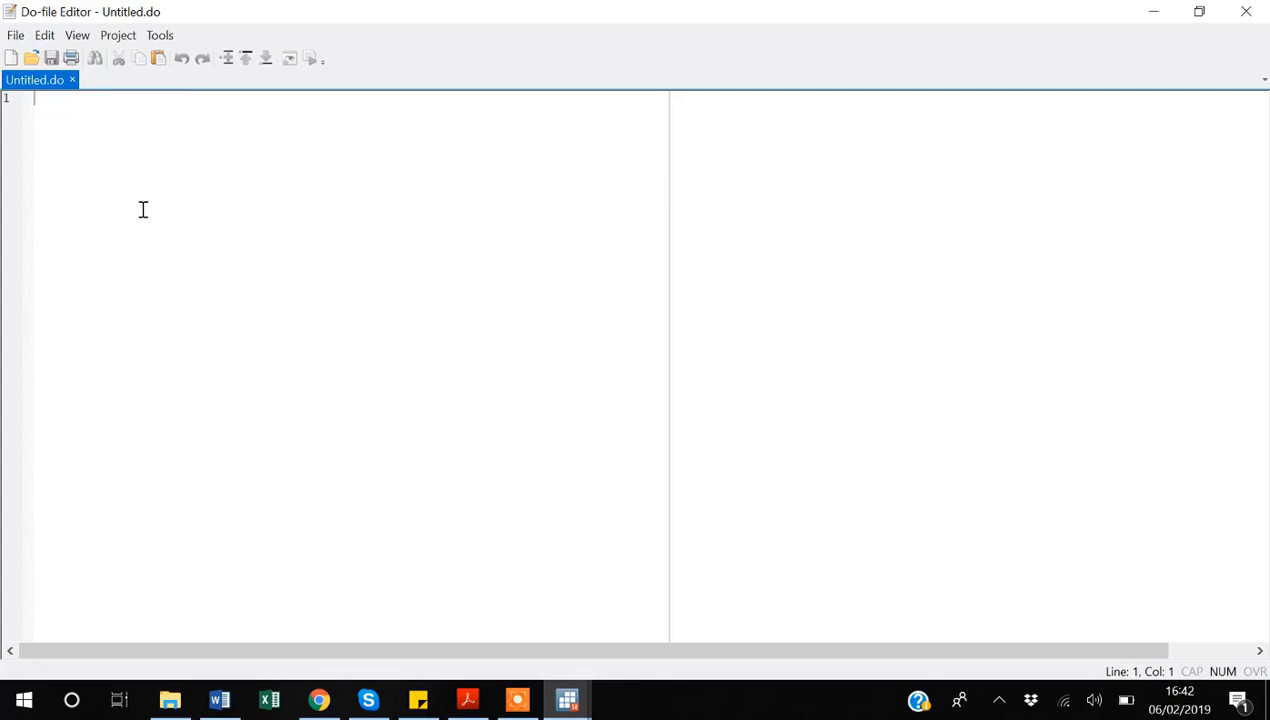
type("*")
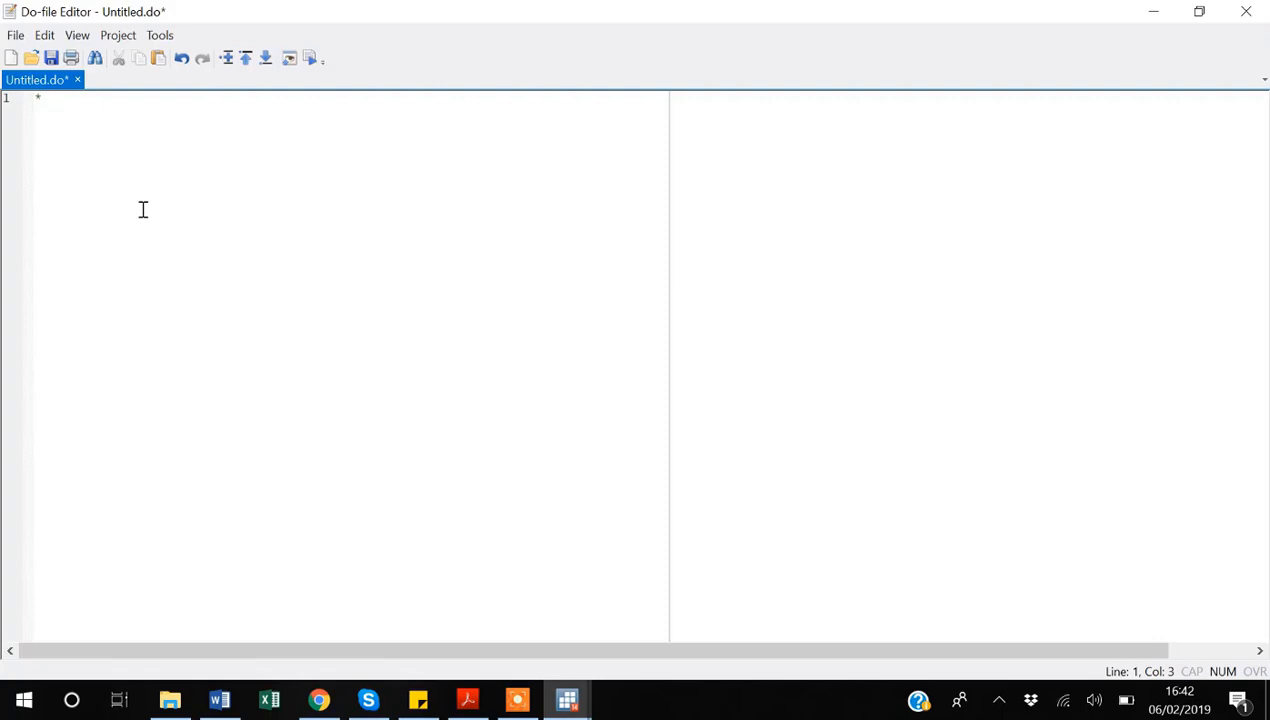
type("Exportin")
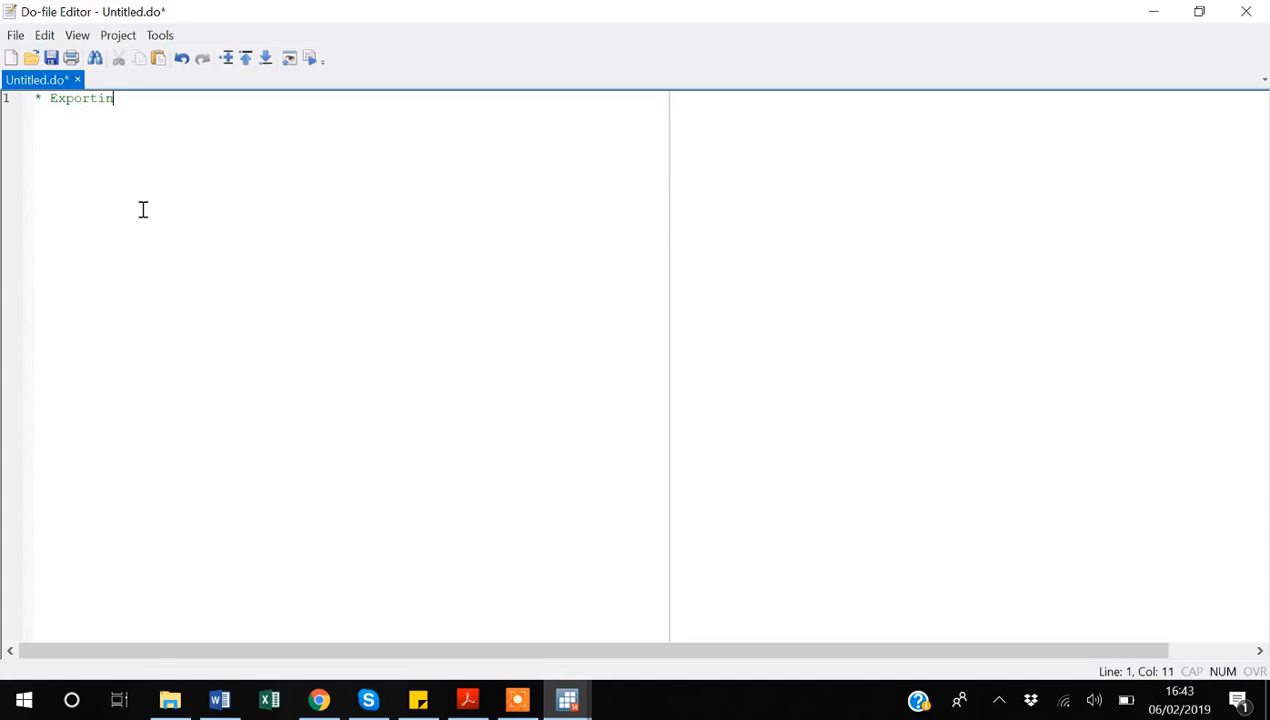
type("g Data sets *")
key("Return")
key("Return")
Step: Copy the use command for auto.dta from the results into line 3 of the do-file and append ", clear"
key("alt+Tab")
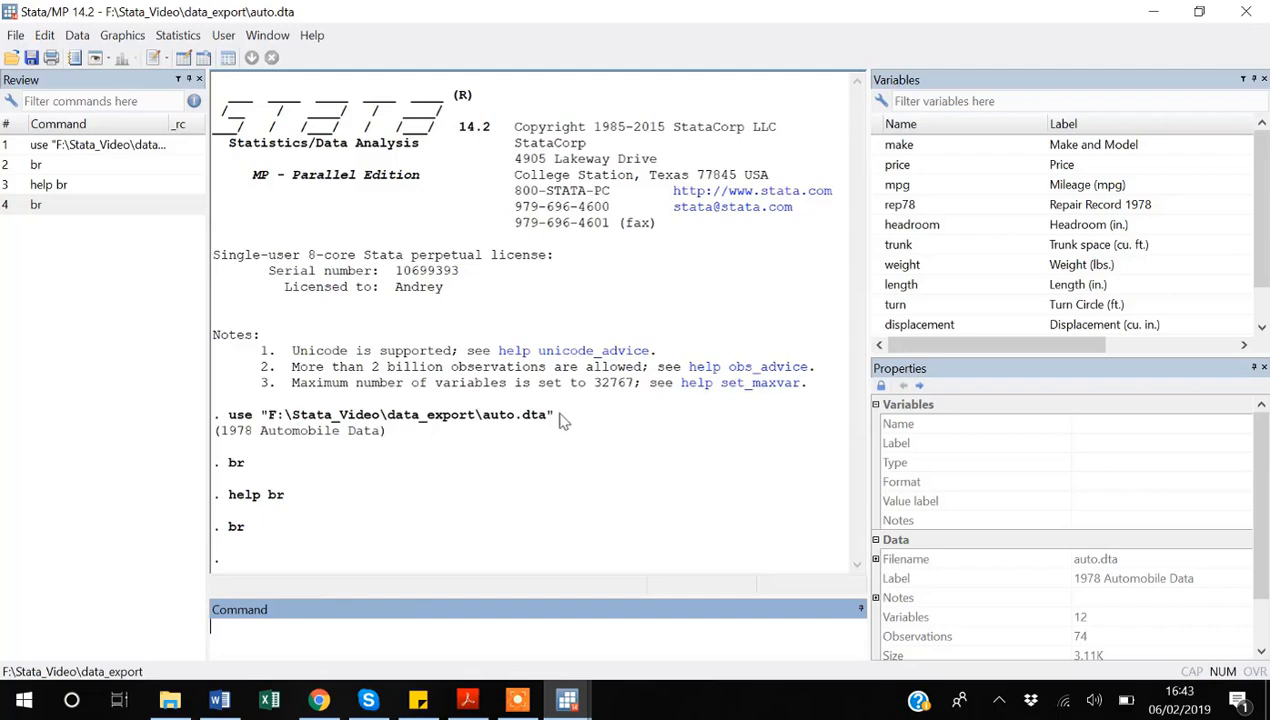
left_click_drag(561, 422, 228, 428)
key("ctrl+c")
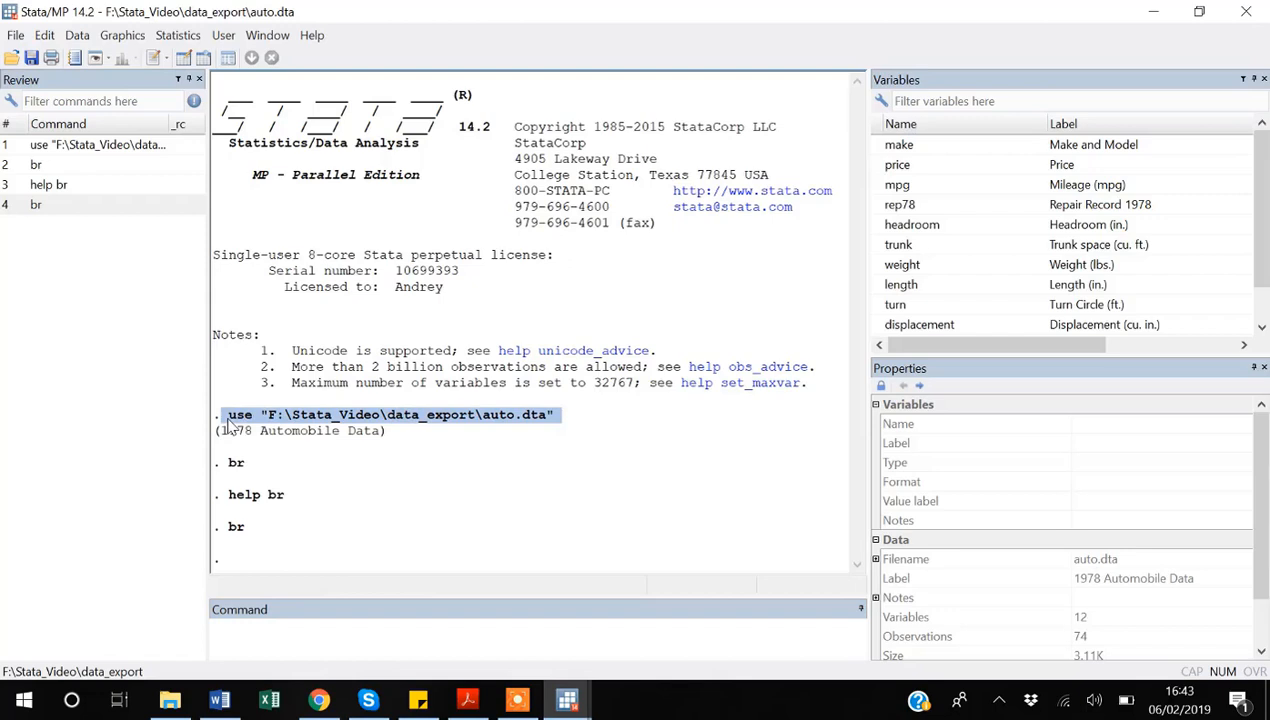
key("alt+Tab")
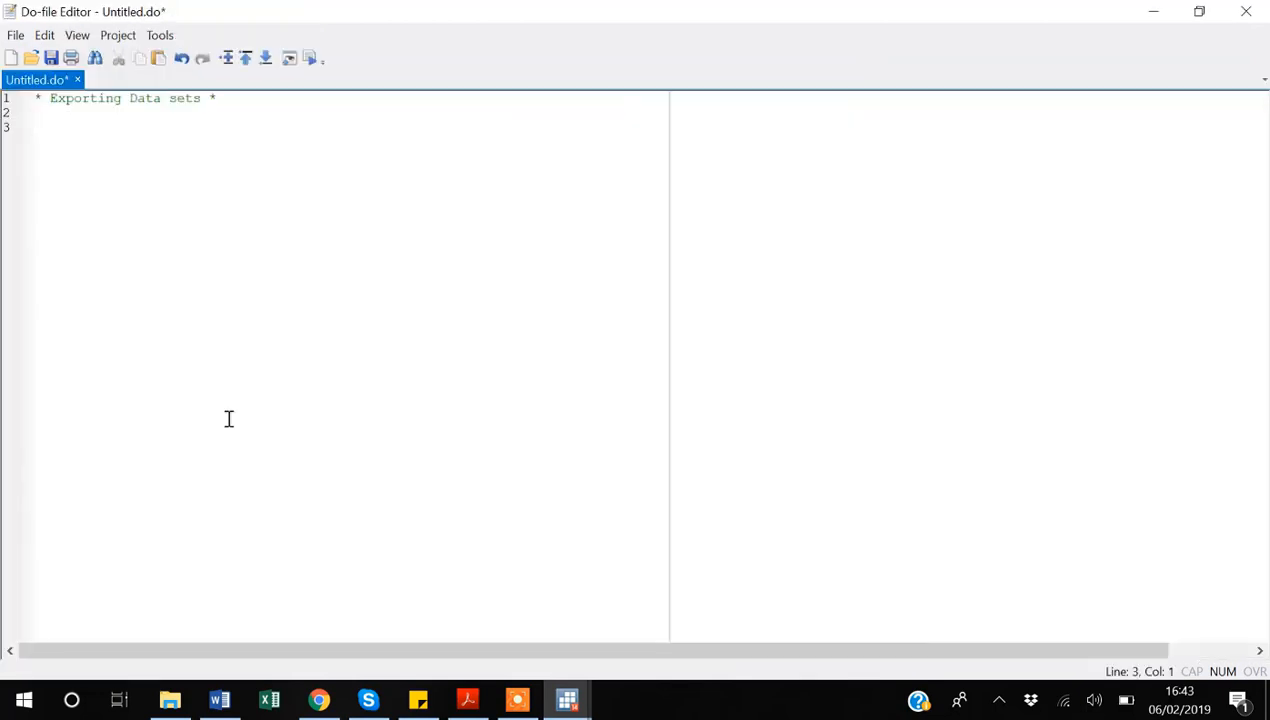
key("ctrl+v")
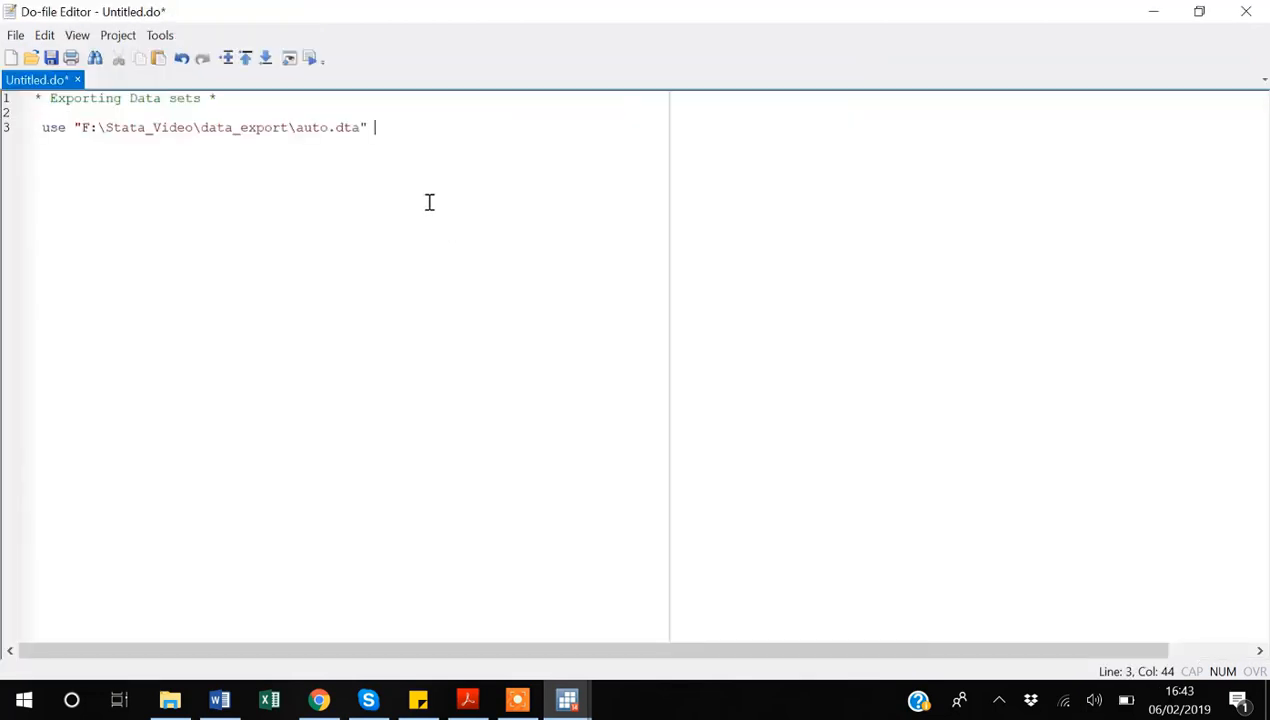
type(", ")
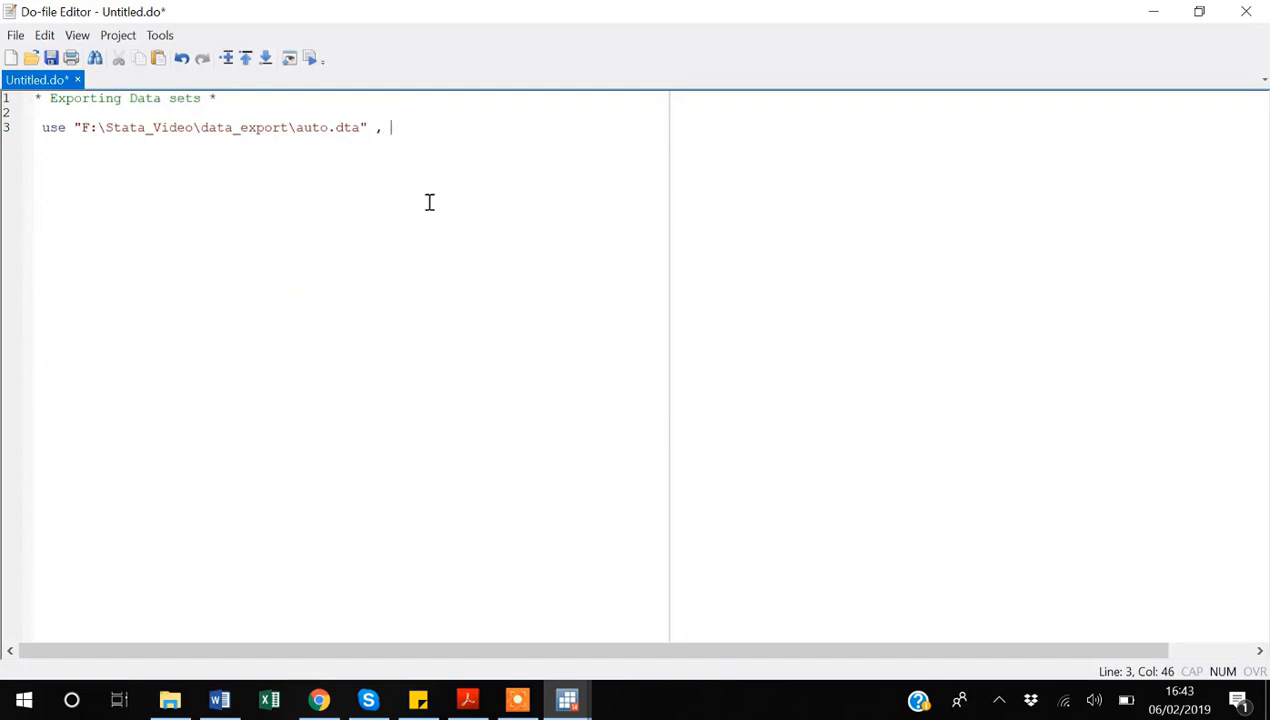
type("clear")
Step: Insert a cd line above the use command and move the path F:\Stata_Video\data_export\ from the use command into its quotes
left_click(83, 114)
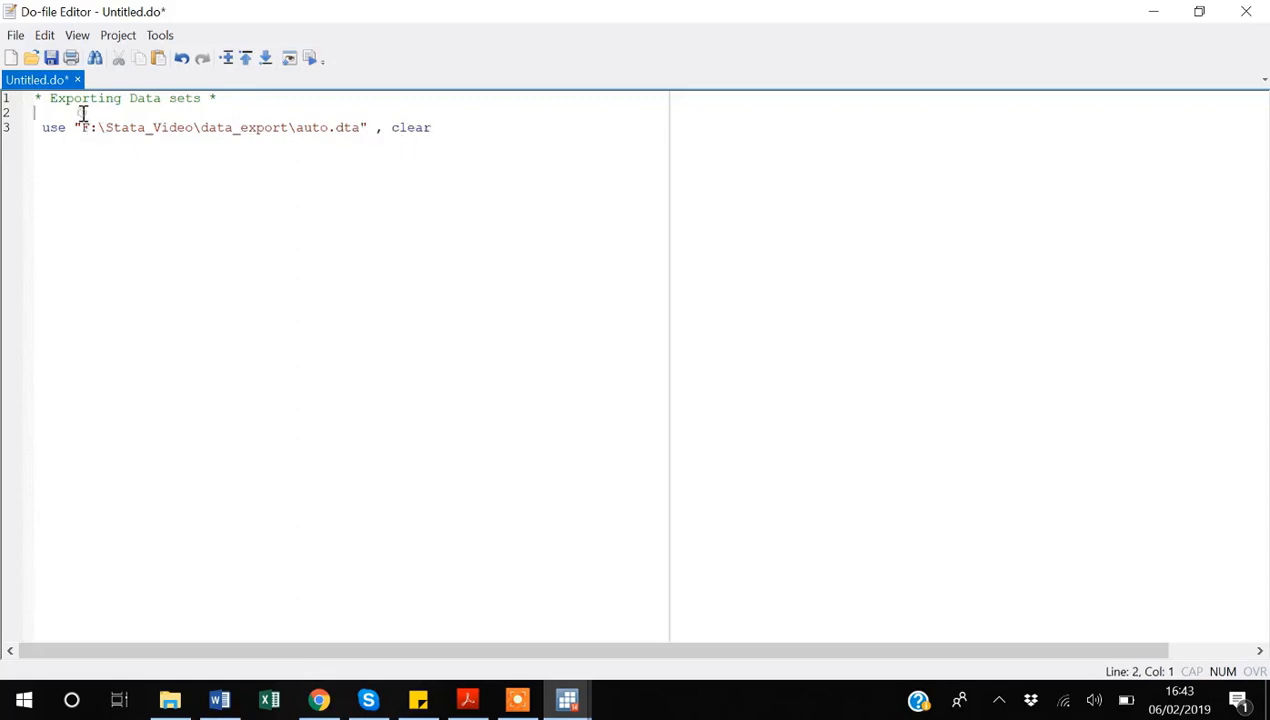
key("Return")
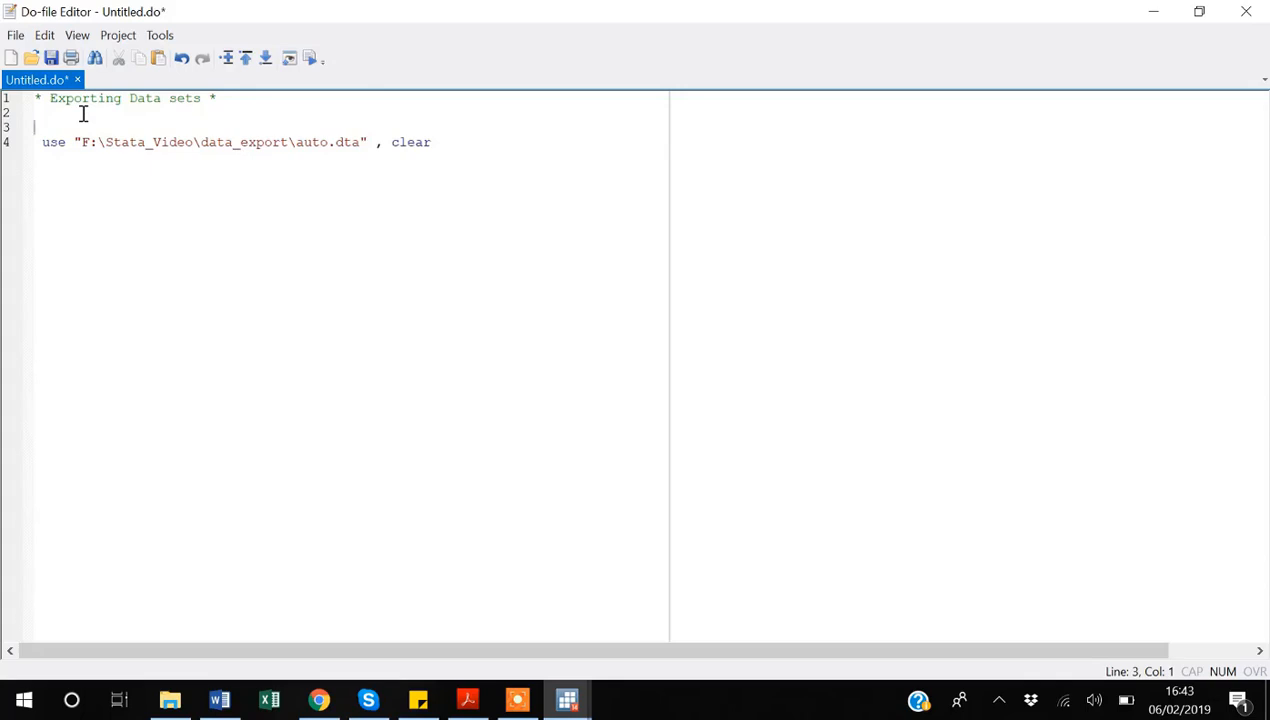
type("co")
type(" \"\"")
key("Left")
left_click_drag(295, 142, 85, 148)
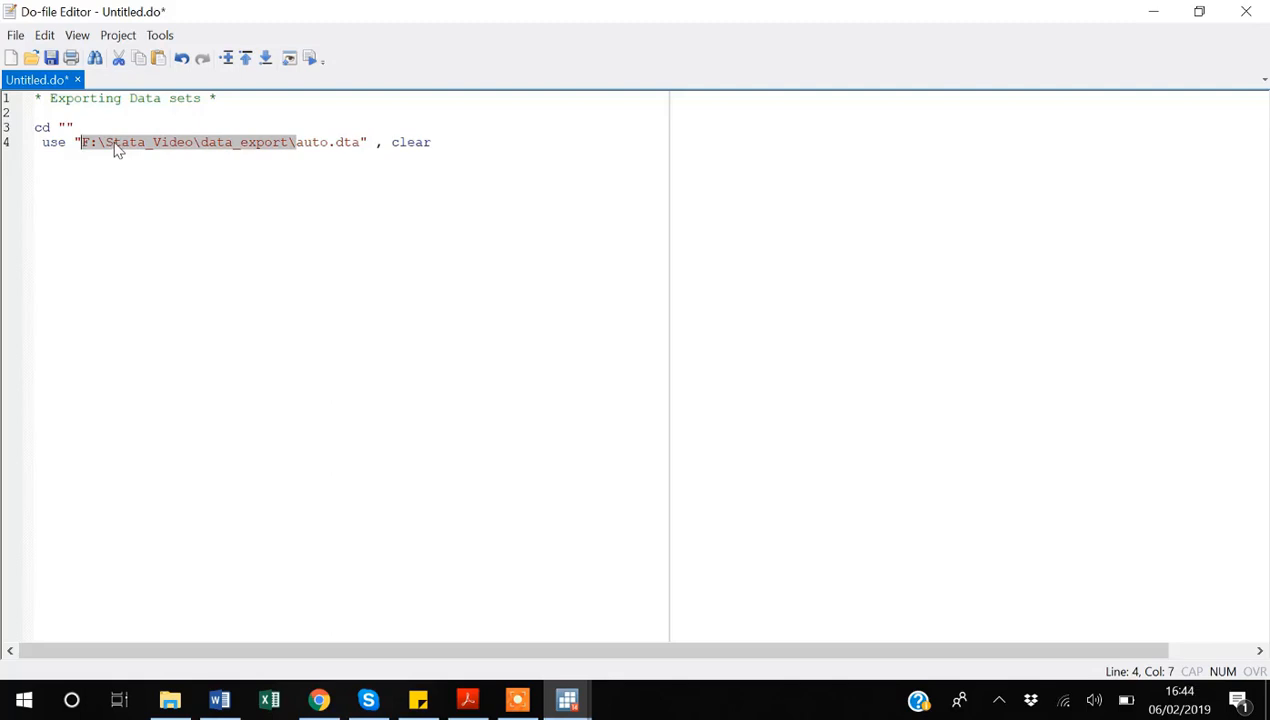
key("ctrl+x")
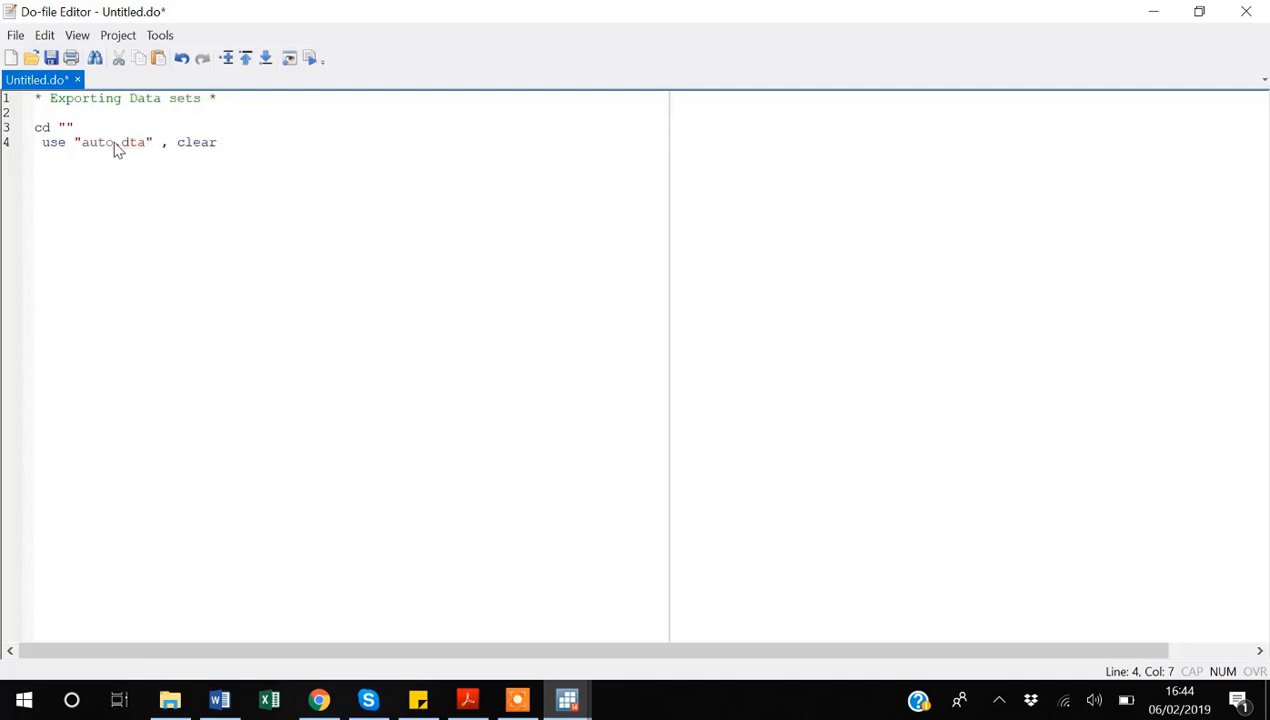
left_click(66, 127)
key("ctrl+v")
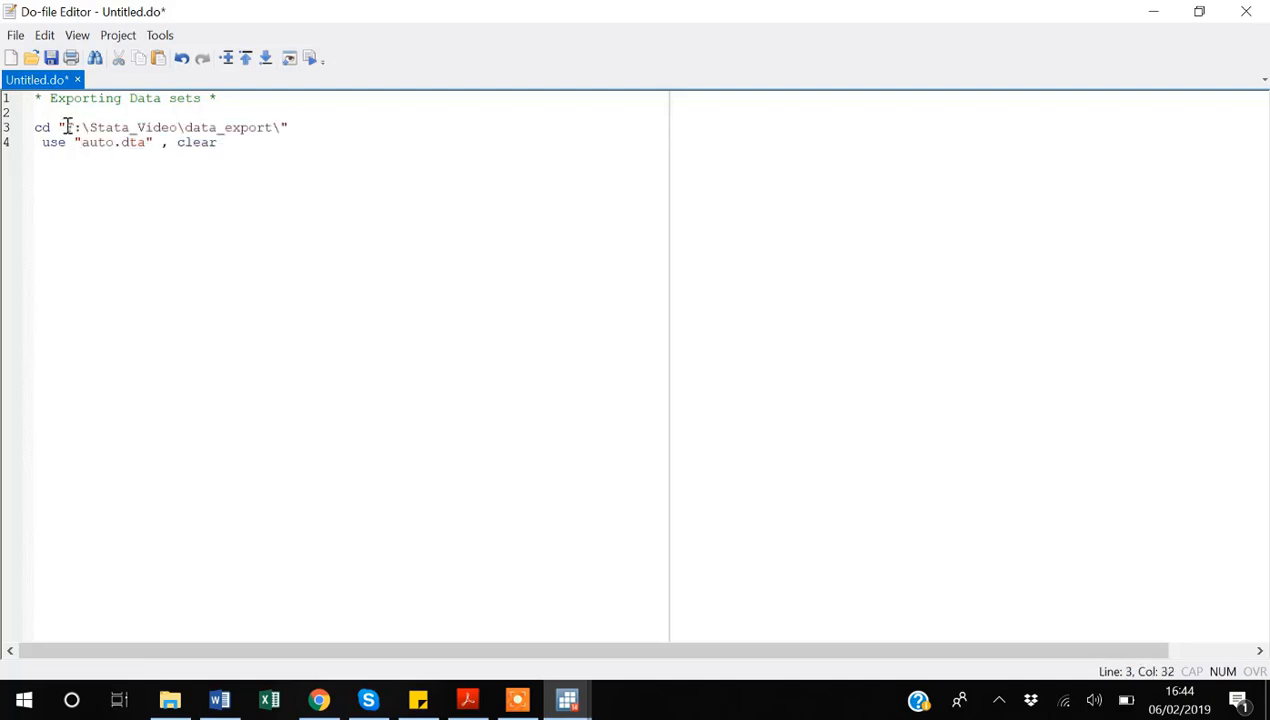
Step: Add a blank line between the cd and use commands and two new lines below the use command
left_click(326, 124)
key("Return")
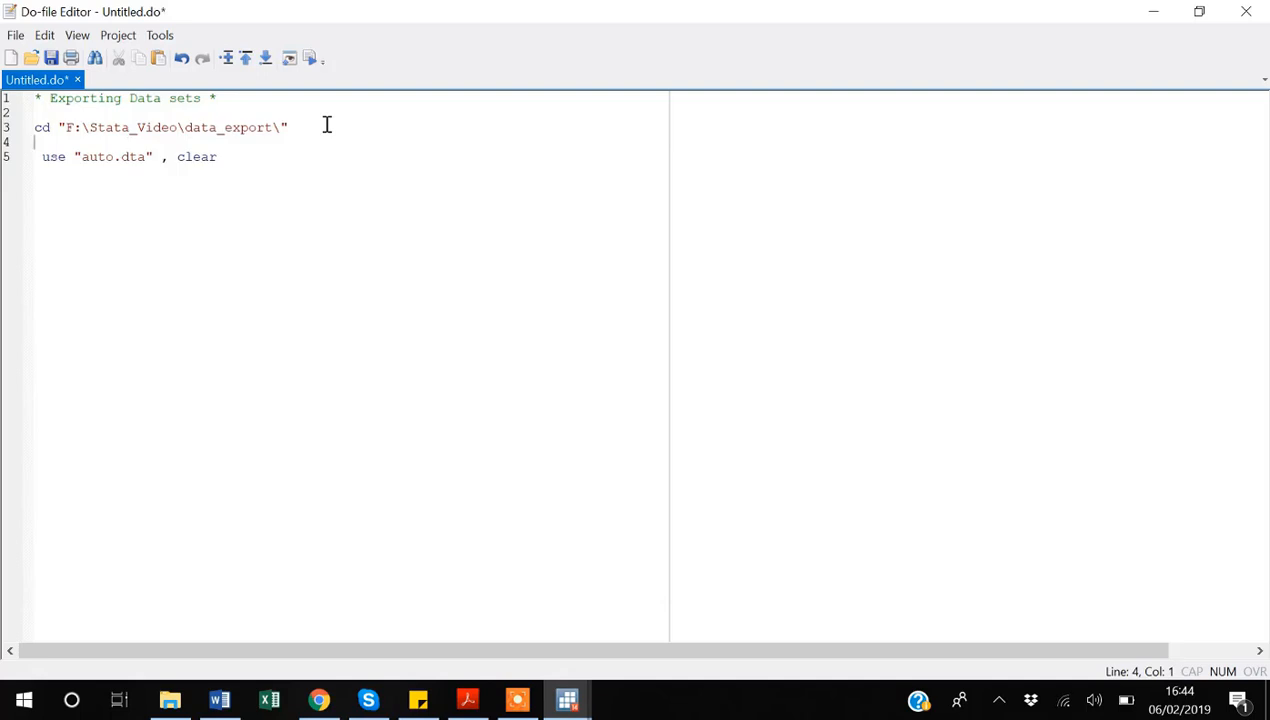
key("Down")
key("End")
key("Return")
key("Return")
Step: Save the do-file as Export in the F:\Stata_Video\data_export folder
key("ctrl+s")
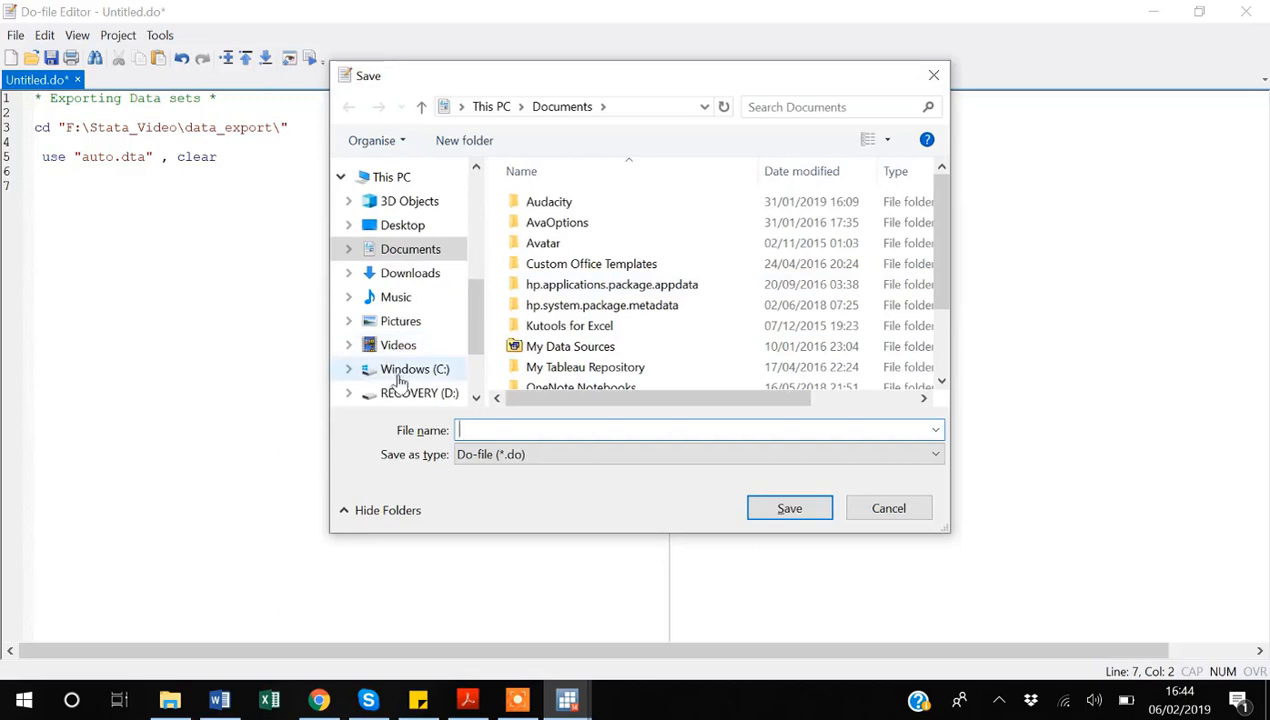
scroll(398, 378, "down", 3)
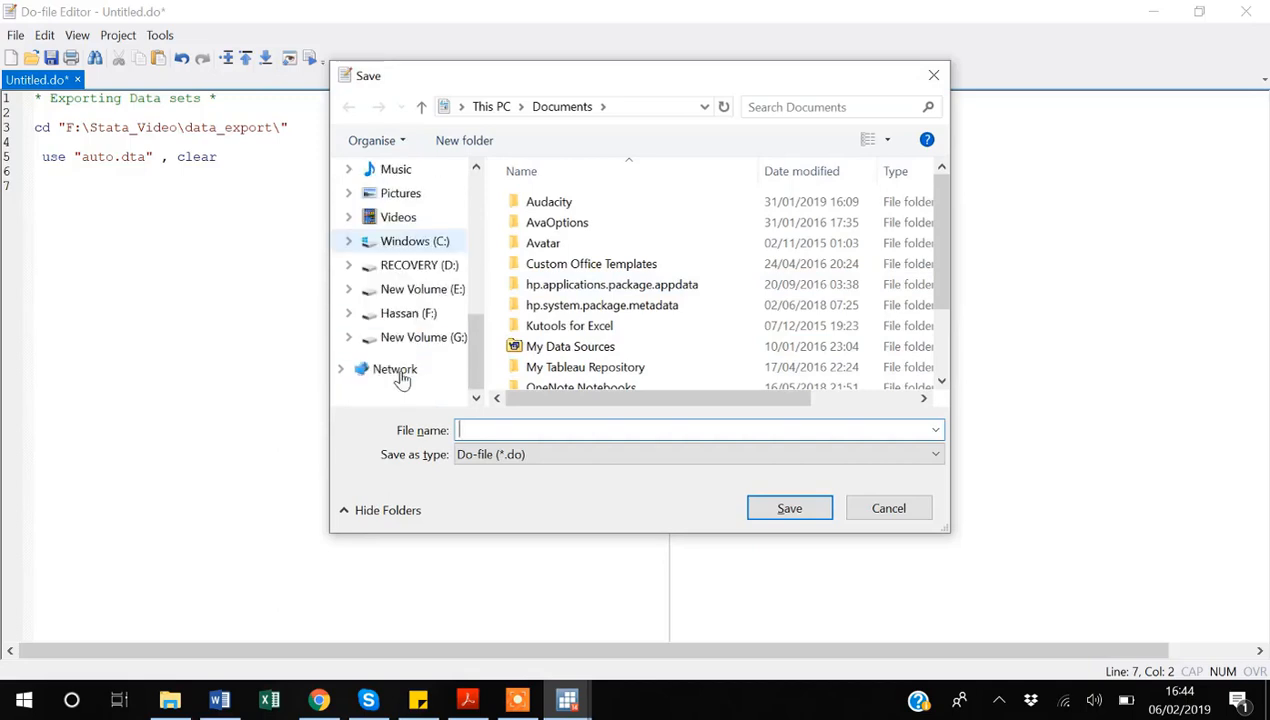
left_click(408, 314)
left_click(540, 346)
key("s")
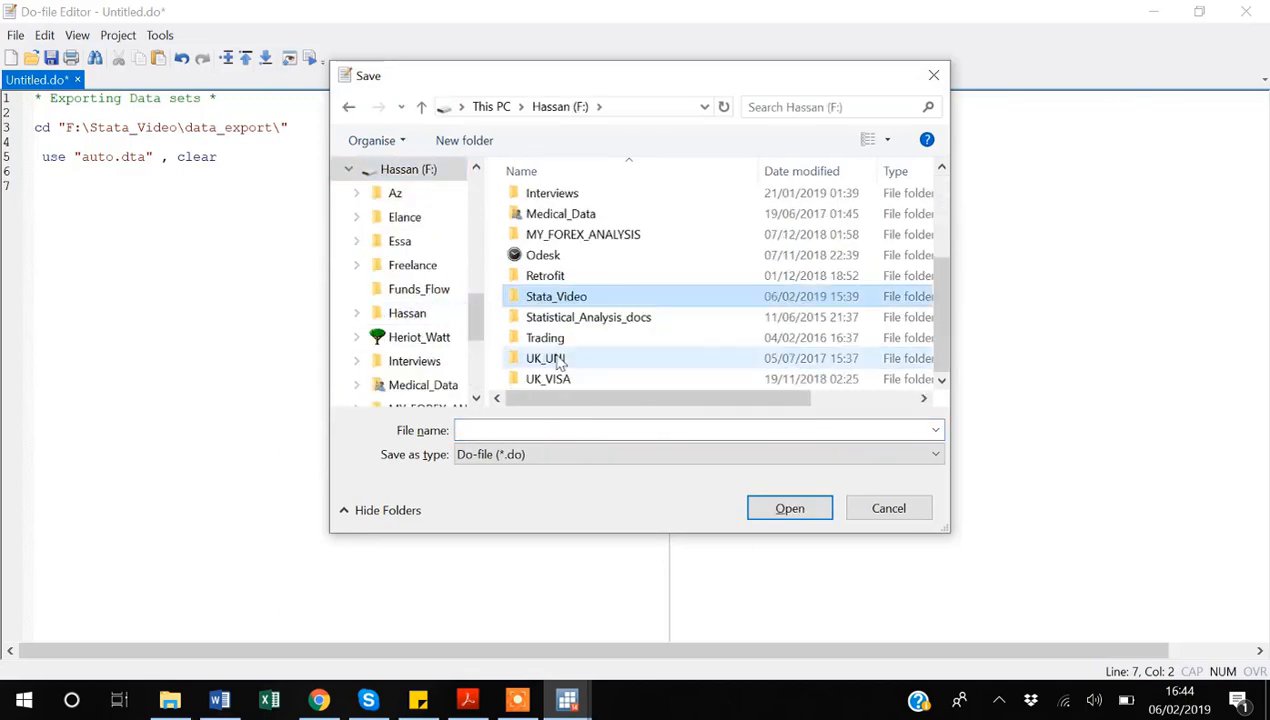
double_click(562, 296)
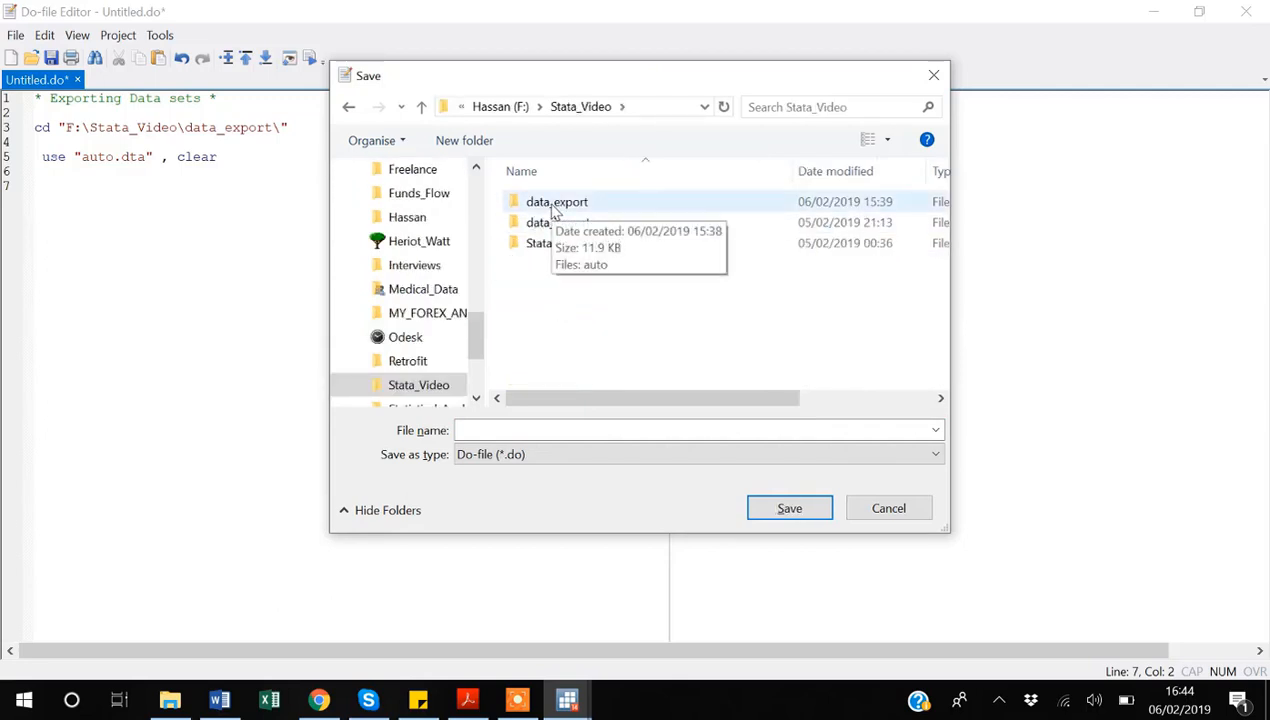
double_click(556, 203)
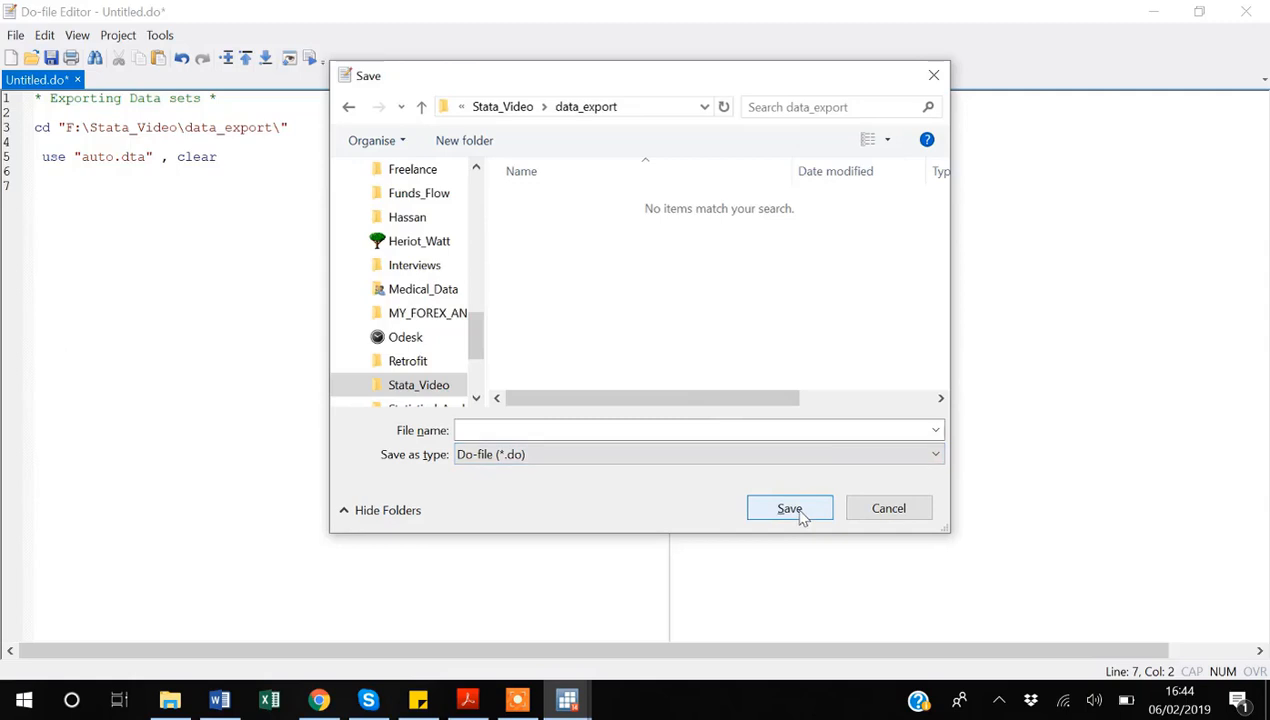
left_click(527, 430)
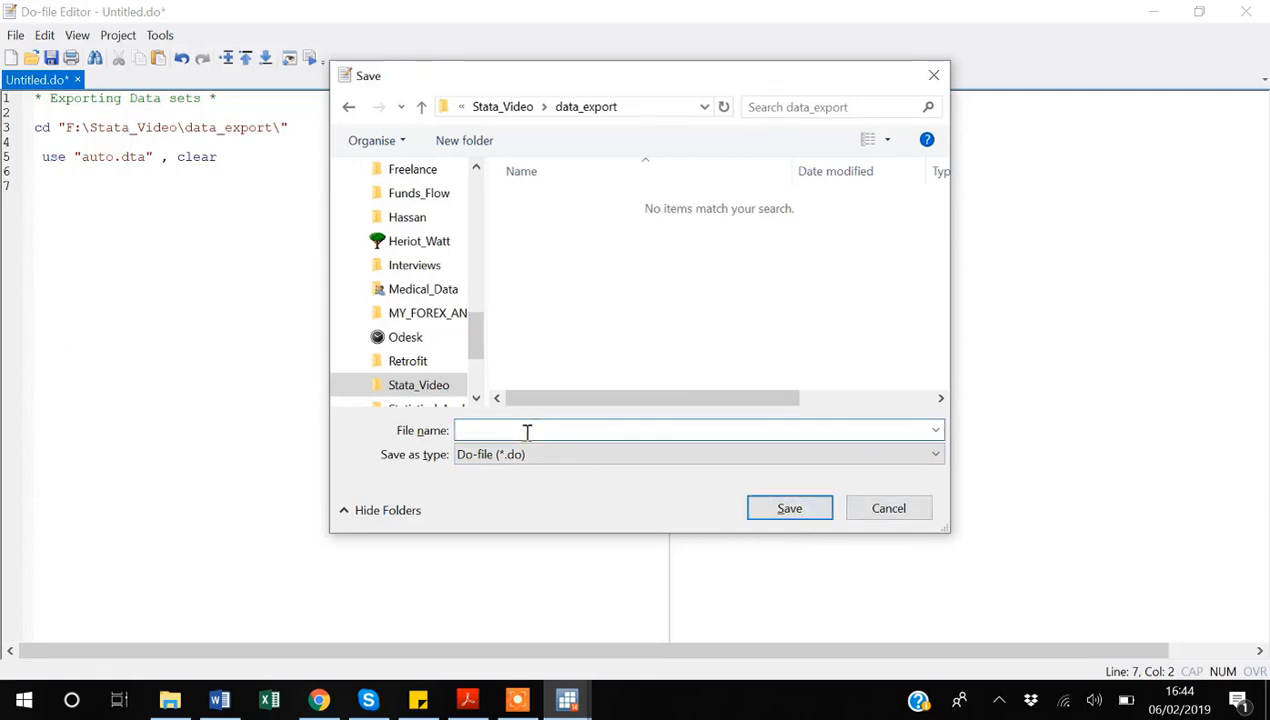
type("Ec")
type("port")
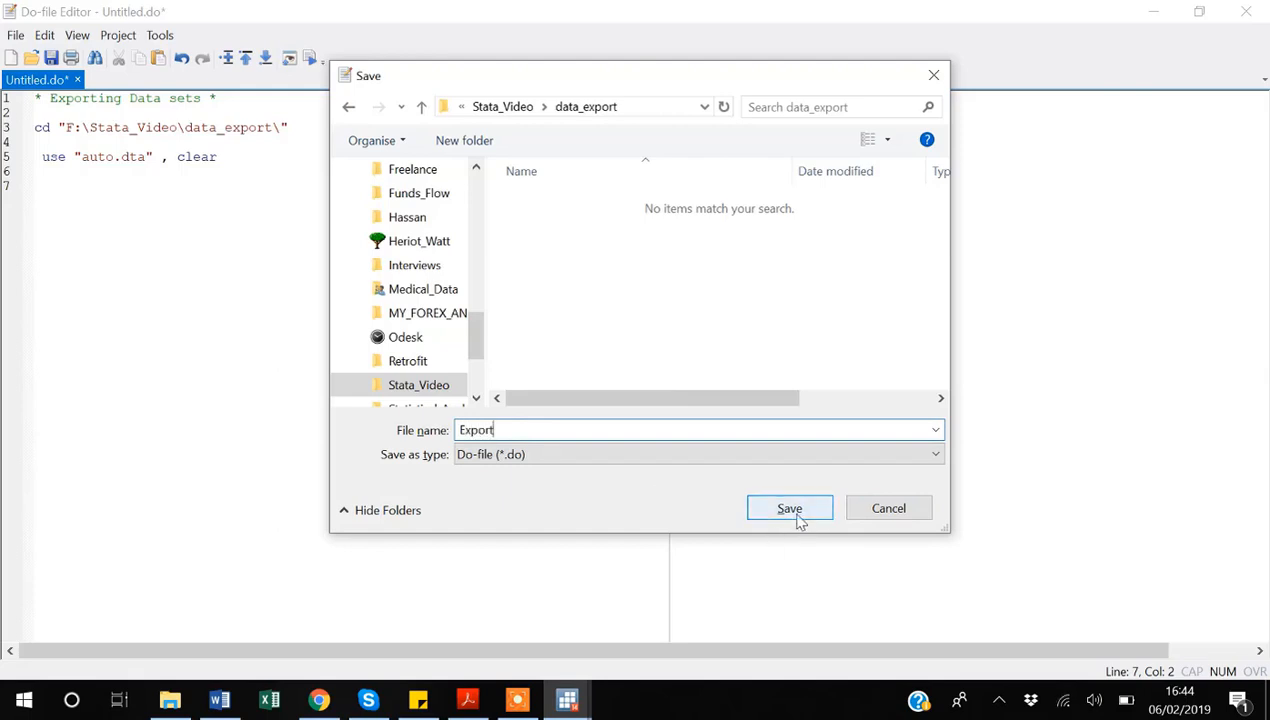
left_click(798, 516)
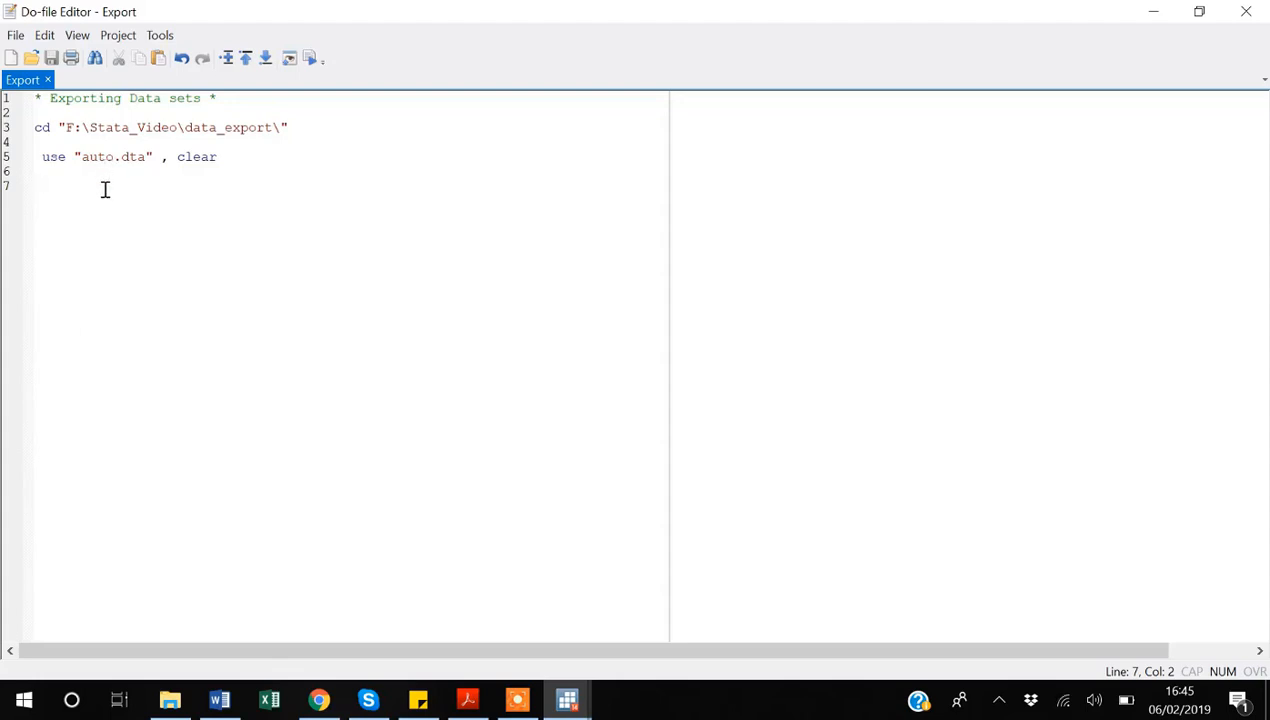
type("gen")
key("BackSpace")
key("BackSpace")
key("BackSpace")
Step: Look up the help page for the gen command from Stata's main window, then close it
key("alt+Tab")
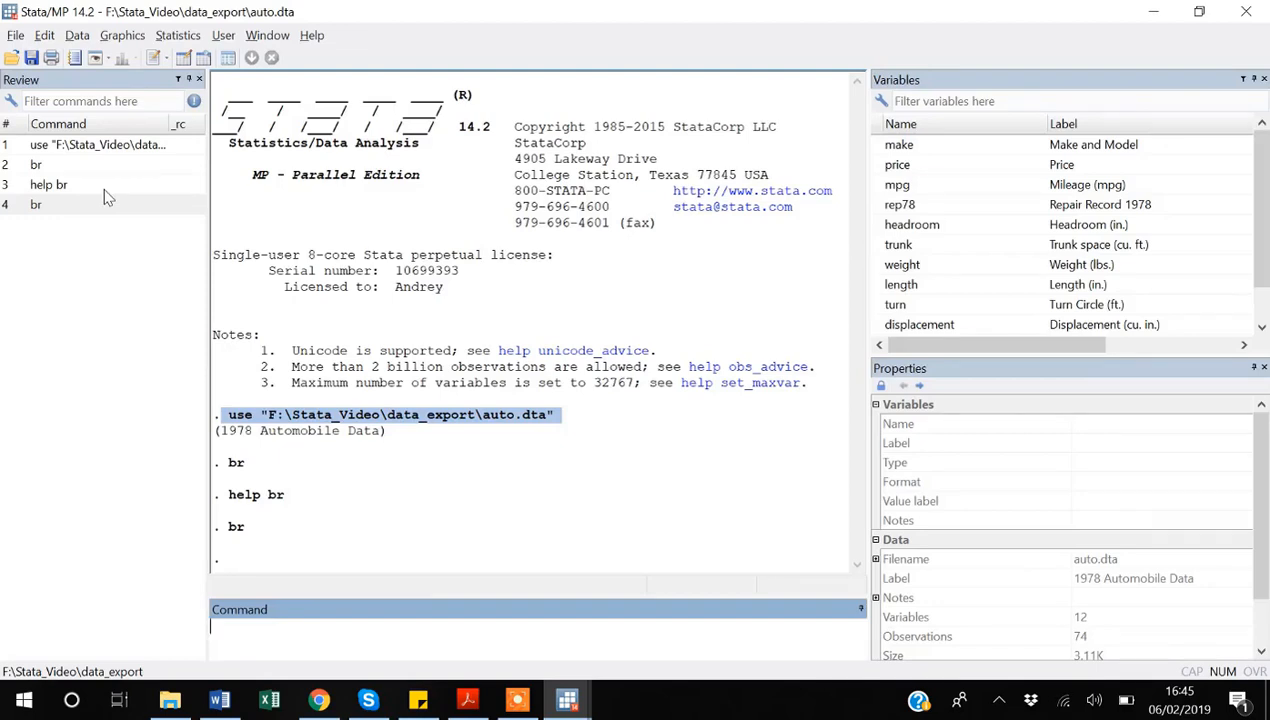
type("help gen")
key("Return")
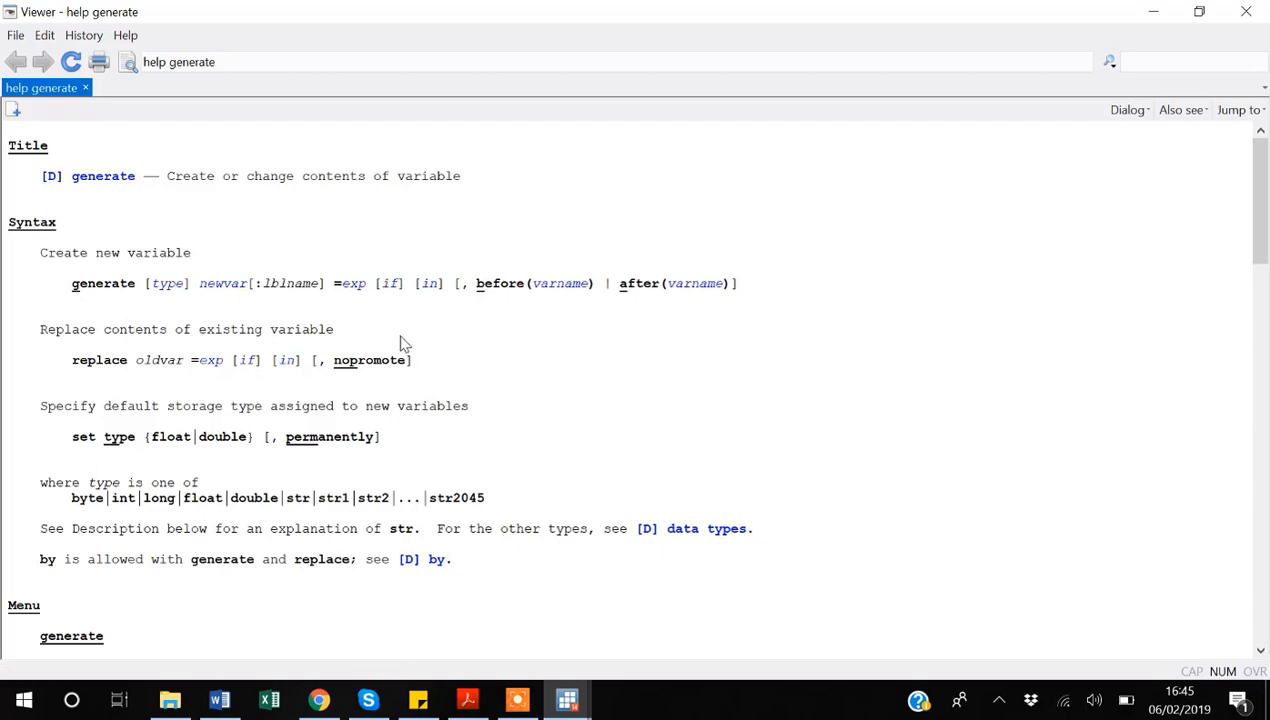
left_click(1246, 11)
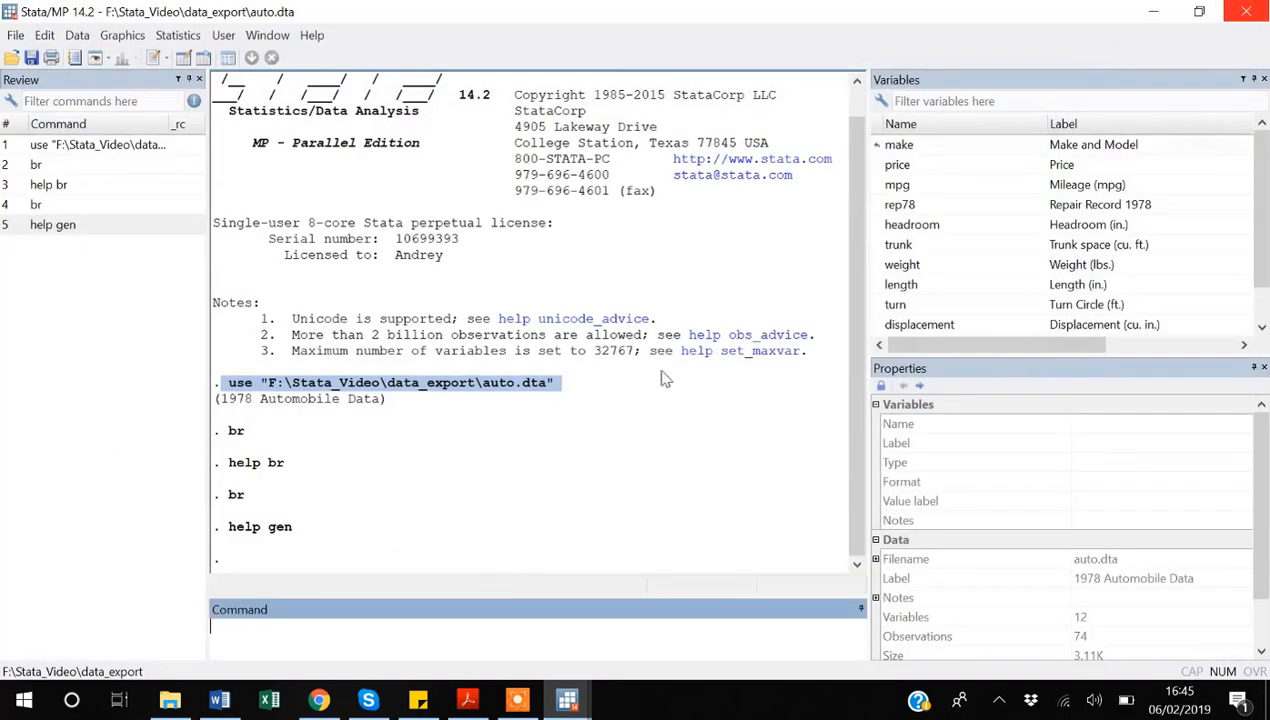
Step: Generate the variable log_price as ln(price) in the loaded dataset
type("gen ")
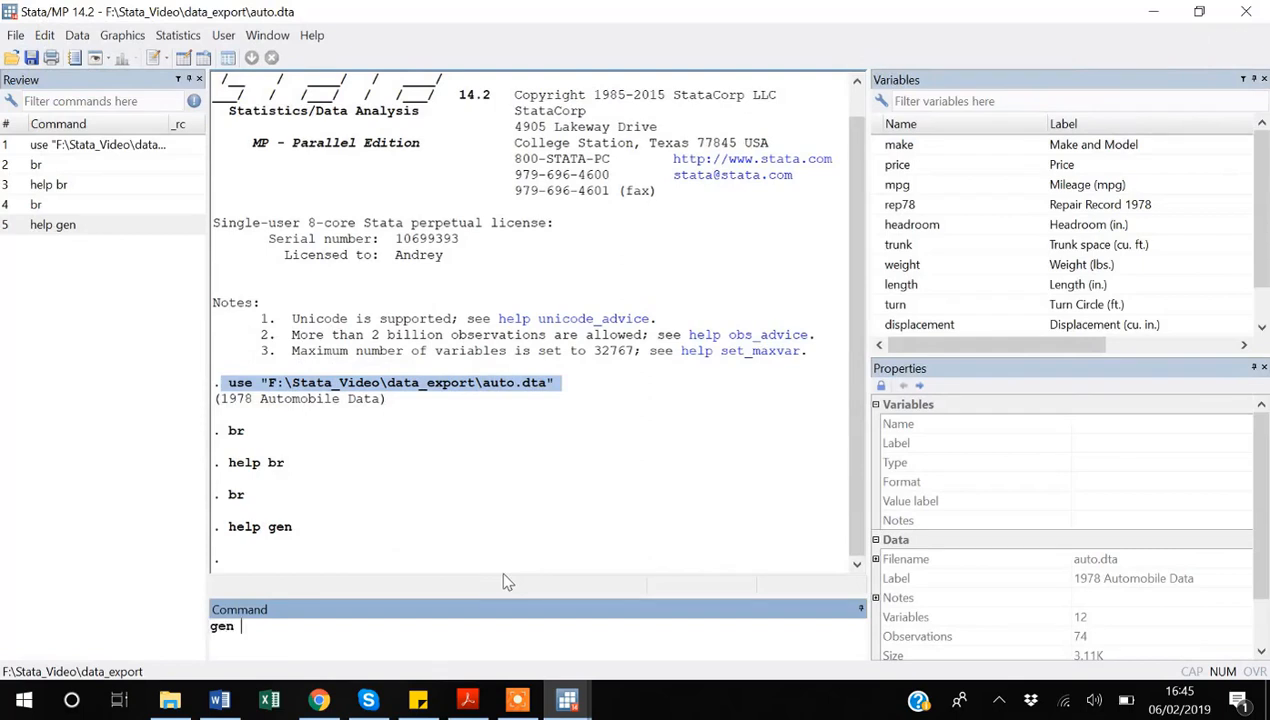
type("log_price=ln()")
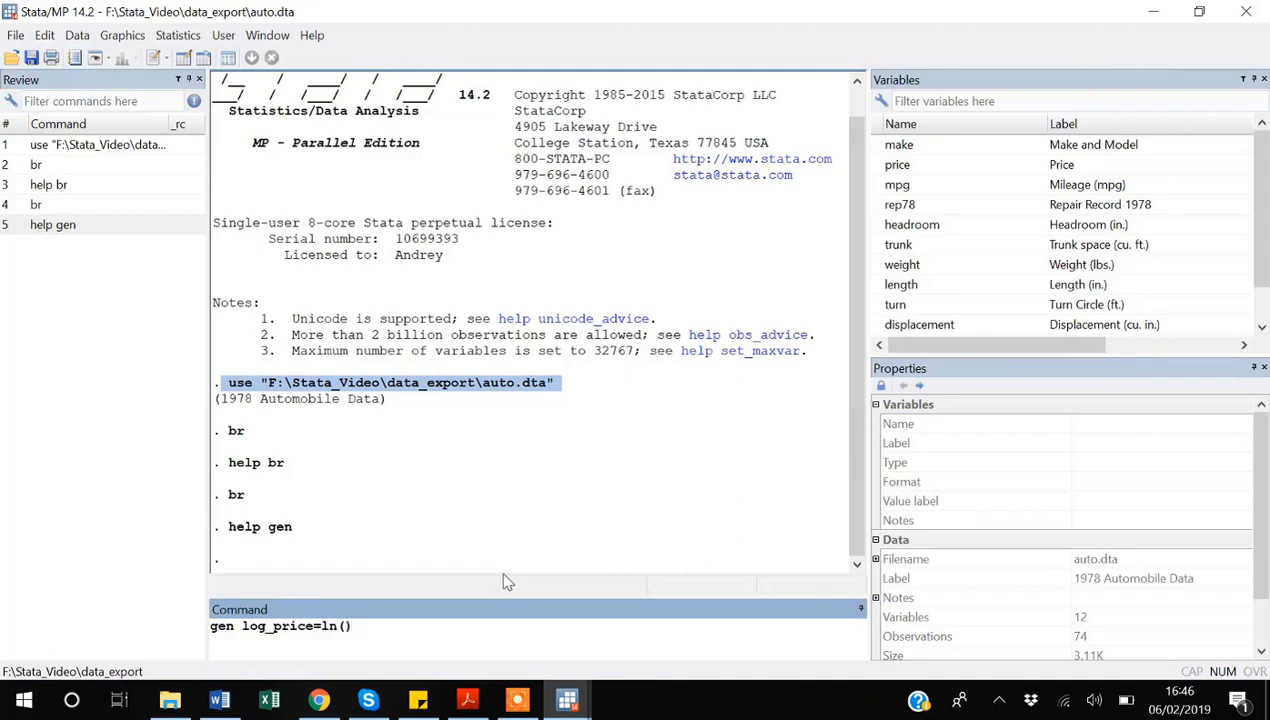
key("Left")
type("price")
key("Return")
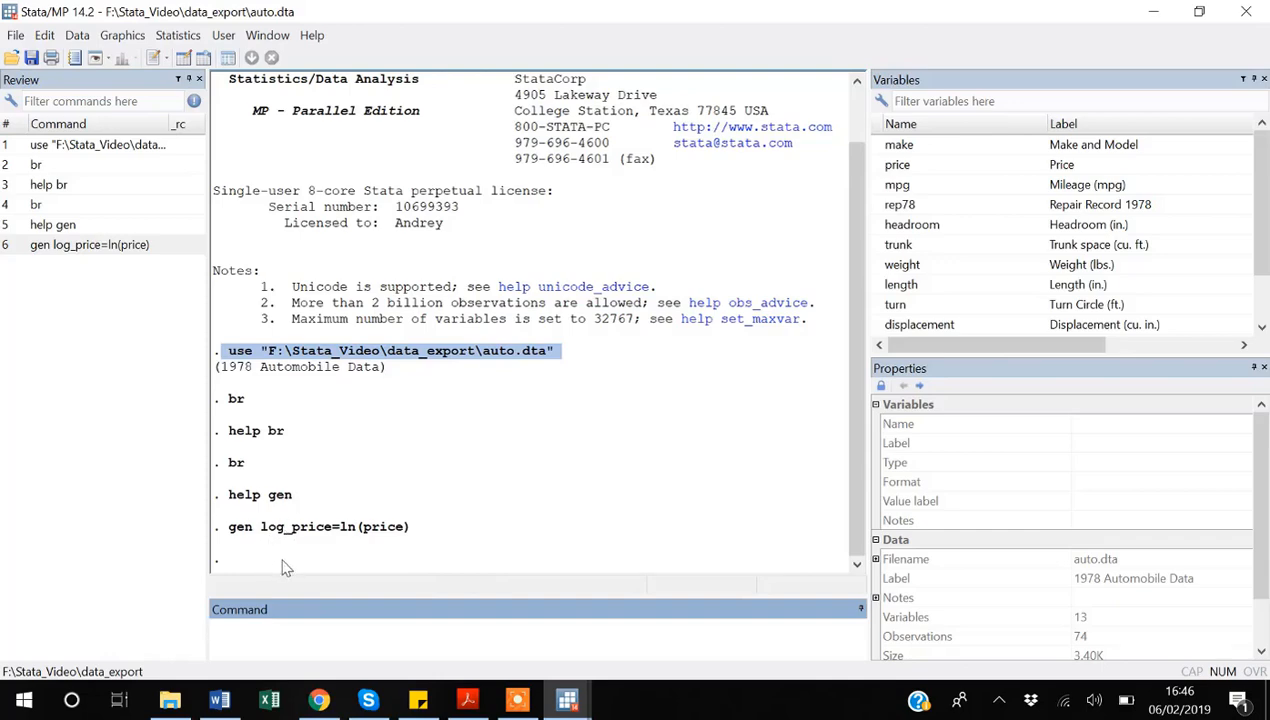
Step: Browse the dataset, inspect the log_price column in the first row, and close the data browser
key("alt+Tab")
key("Right")
key("Right")
key("Right")
key("Right")
key("Right")
key("Right")
key("Right")
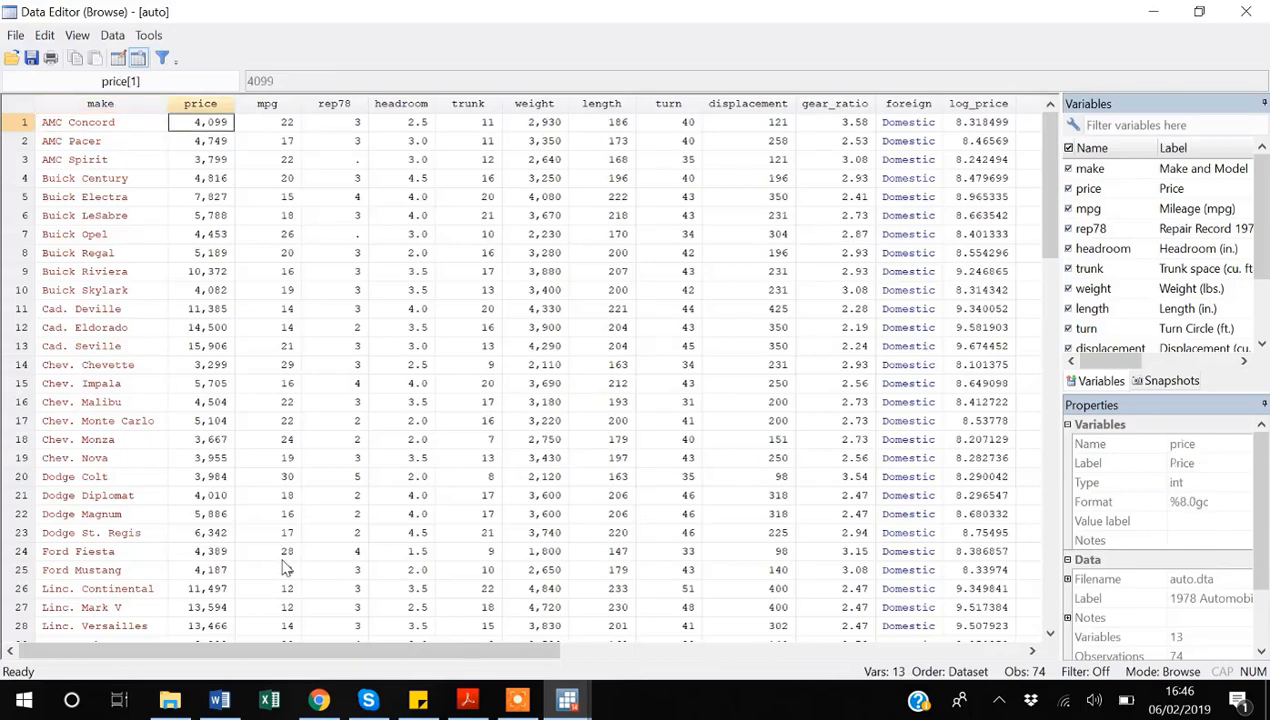
key("Right")
key("Right")
key("Right")
key("Right")
key("Right")
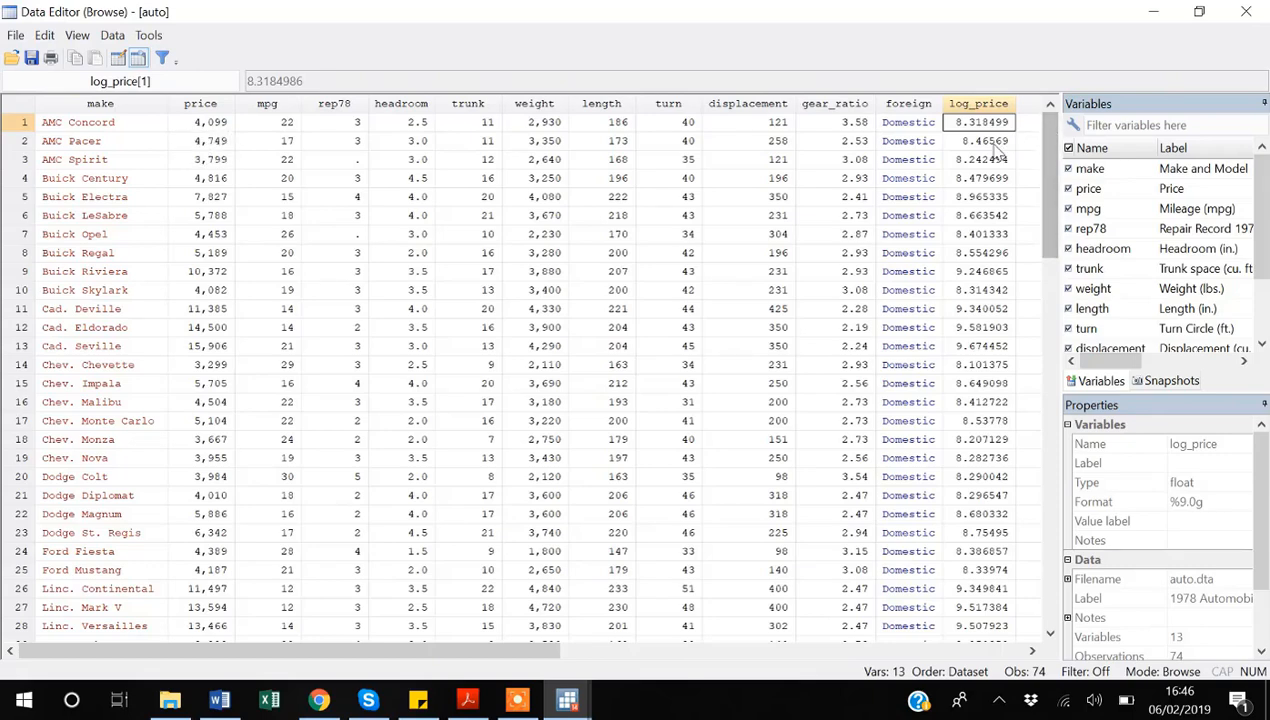
left_click(1246, 11)
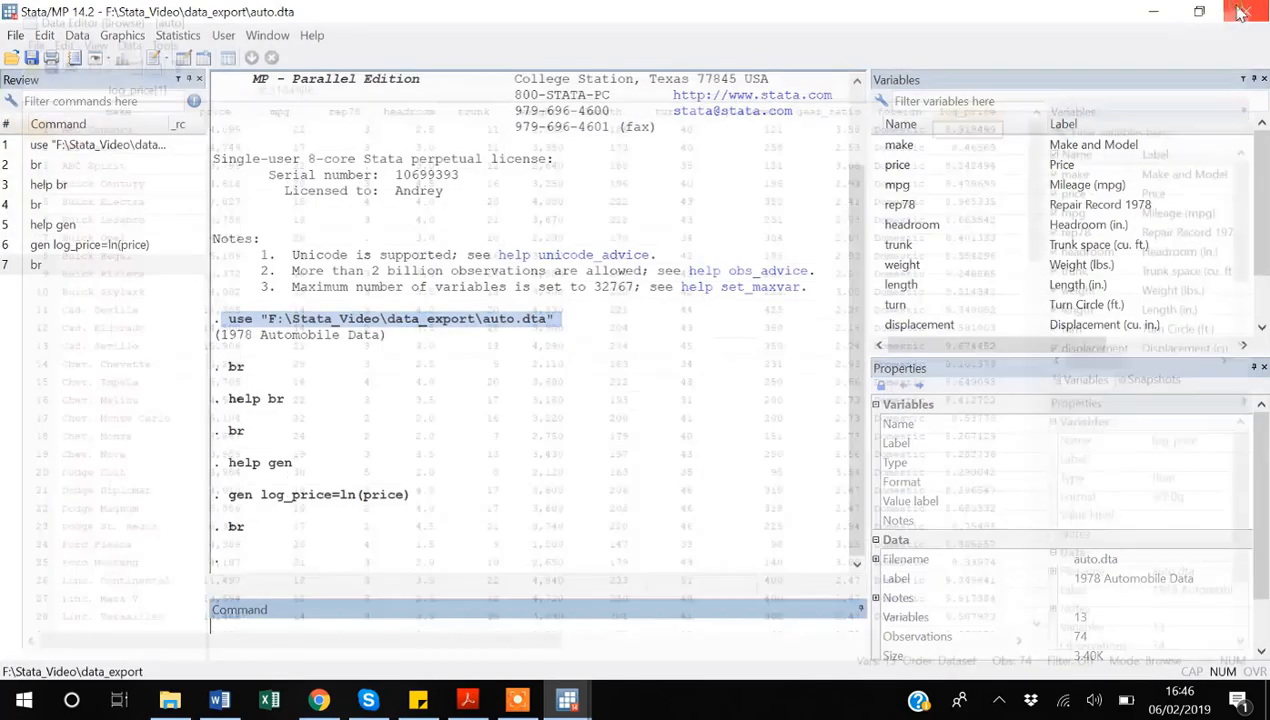
Step: Recall the gen log_price=ln(price) command, copy it into line 7 of the do-file and add two new lines below it
type("gen log_price=ln(price)")
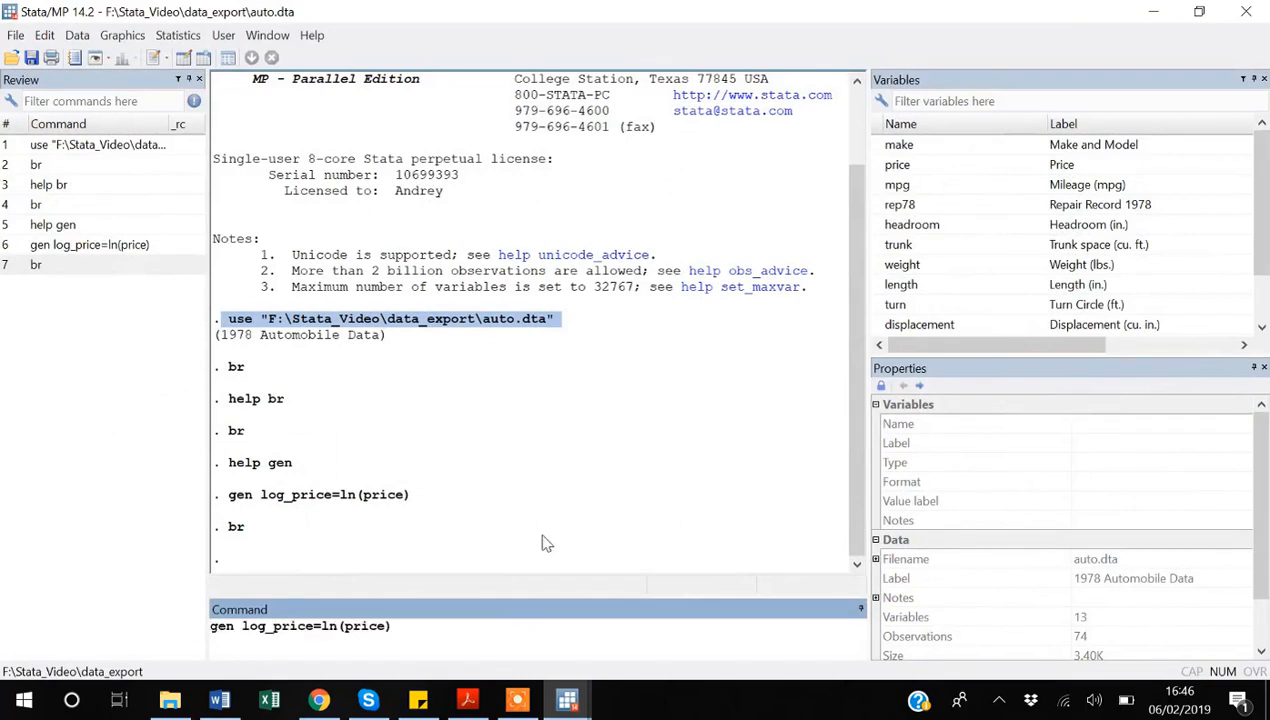
key("shift+Home")
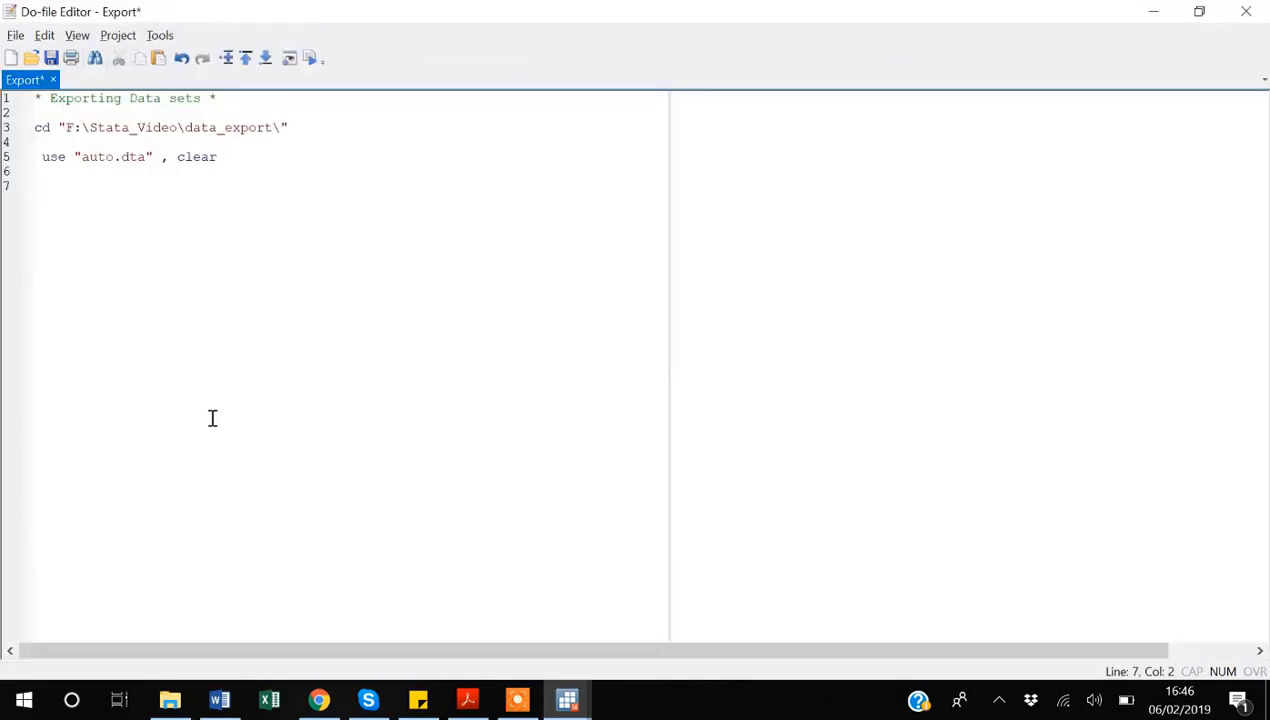
type("gen log_price=ln(price)")
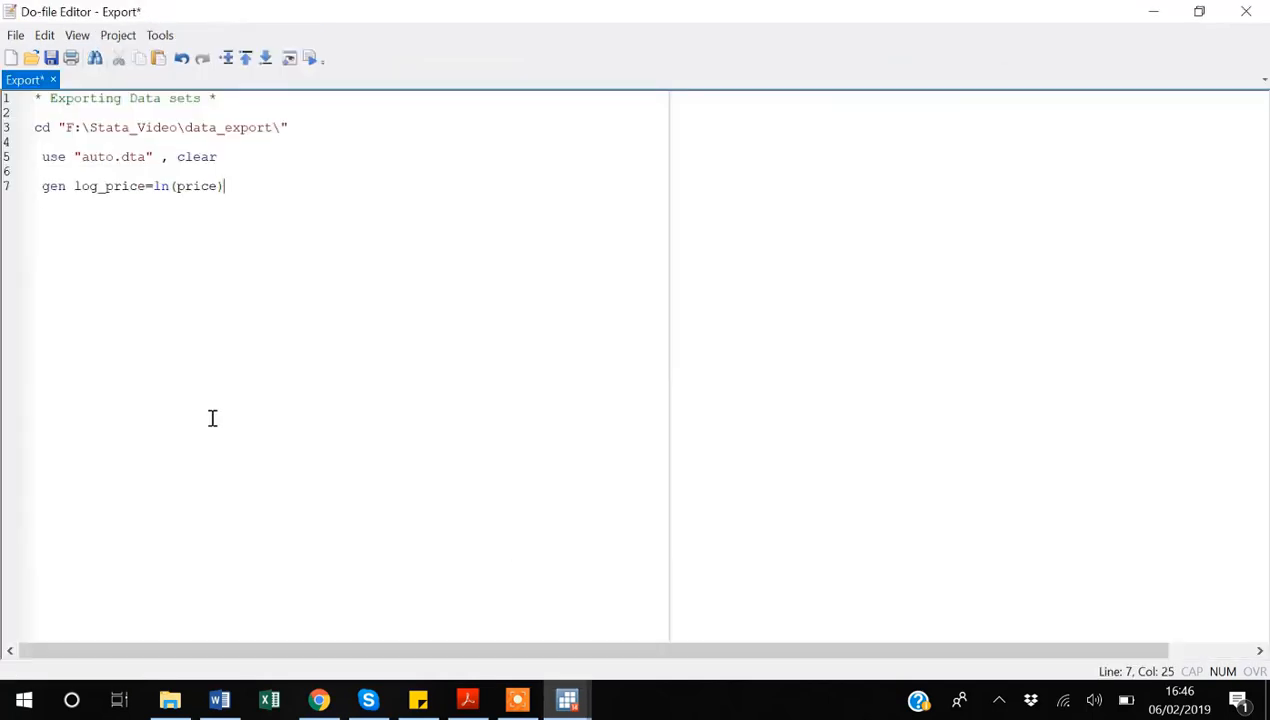
key("Return")
key("Return")
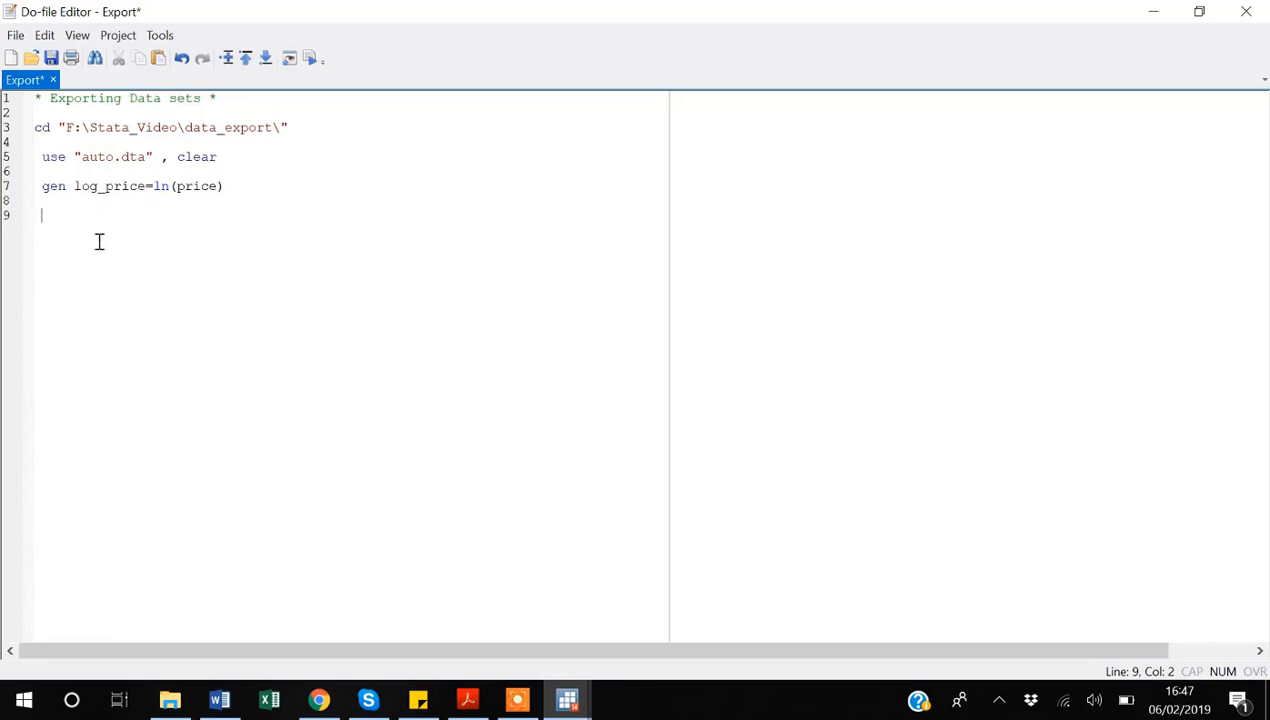
Step: Add a save command on line 10 and copy "auto.dta" from the use command after it
key("Return")
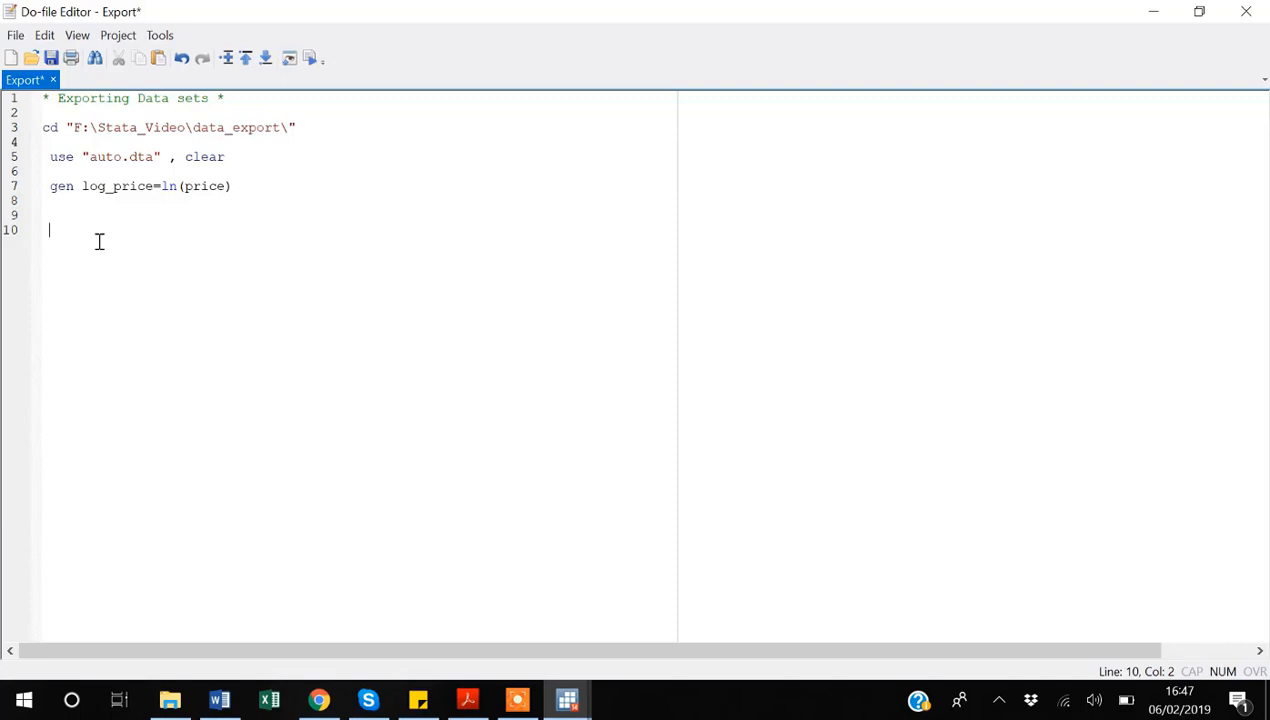
type("save")
left_click_drag(168, 157, 82, 157)
key("ctrl+c")
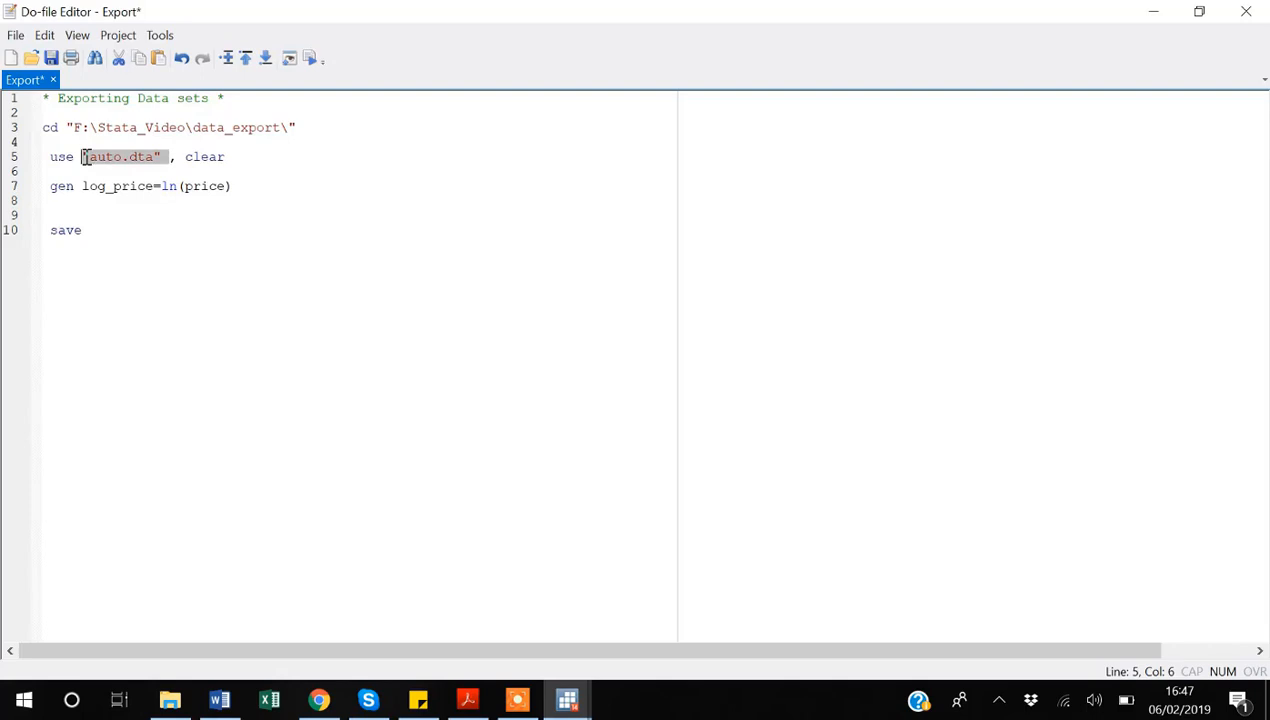
left_click(97, 228)
key("ctrl+v")
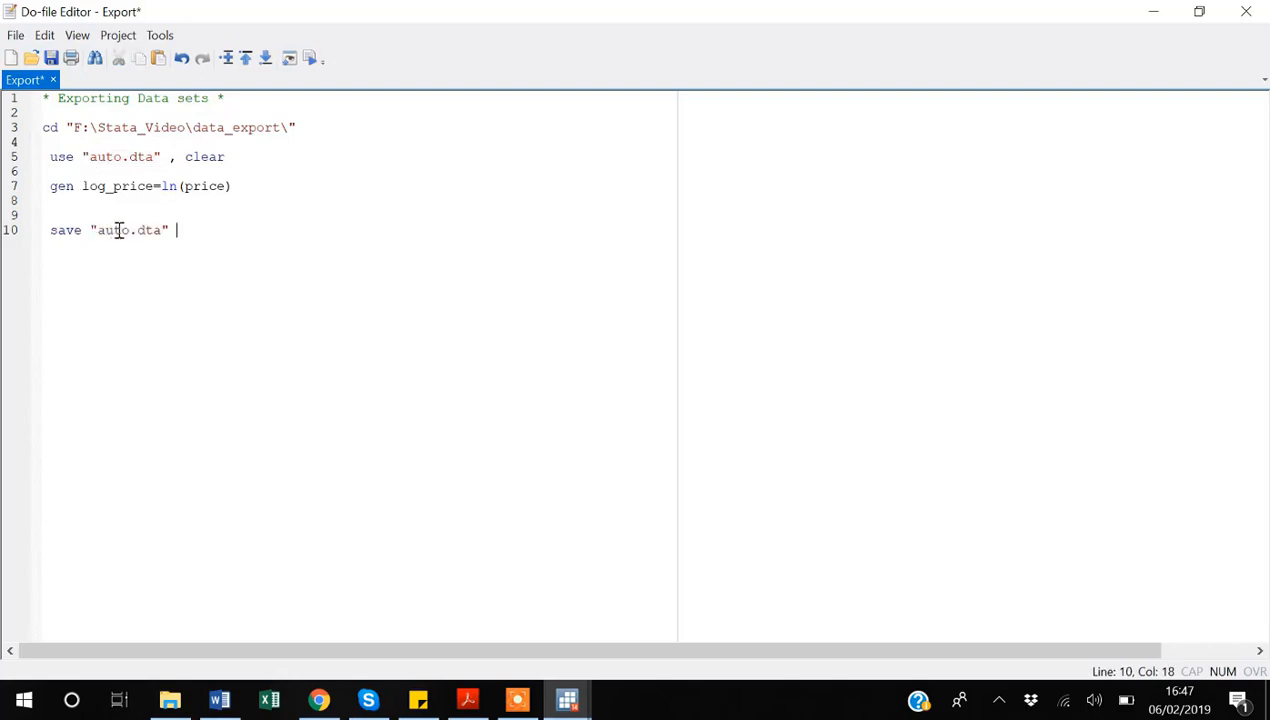
Step: Change the file name in the save command to auto_updated.dta, append ", replace" and add two new lines below
left_click(130, 230)
type("_updated")
left_click(249, 240)
type(",")
key("BackSpace")
type(", ")
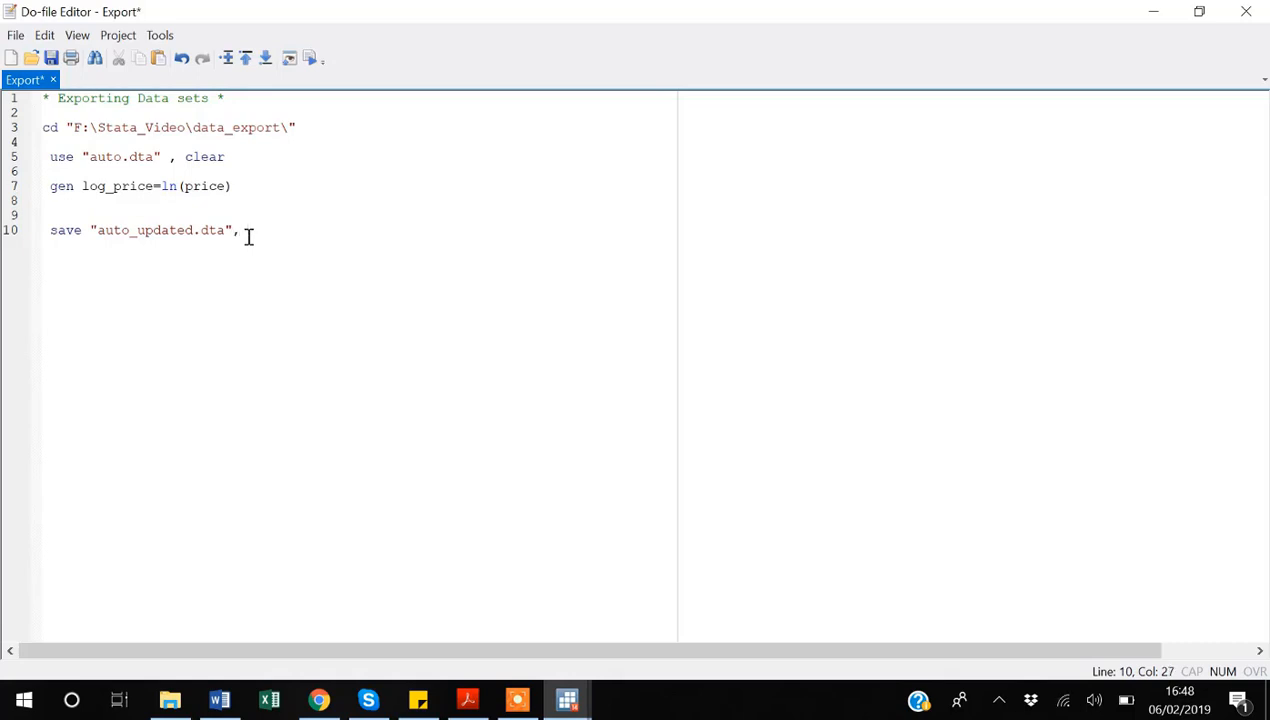
type("replace")
key("Return")
key("Return")
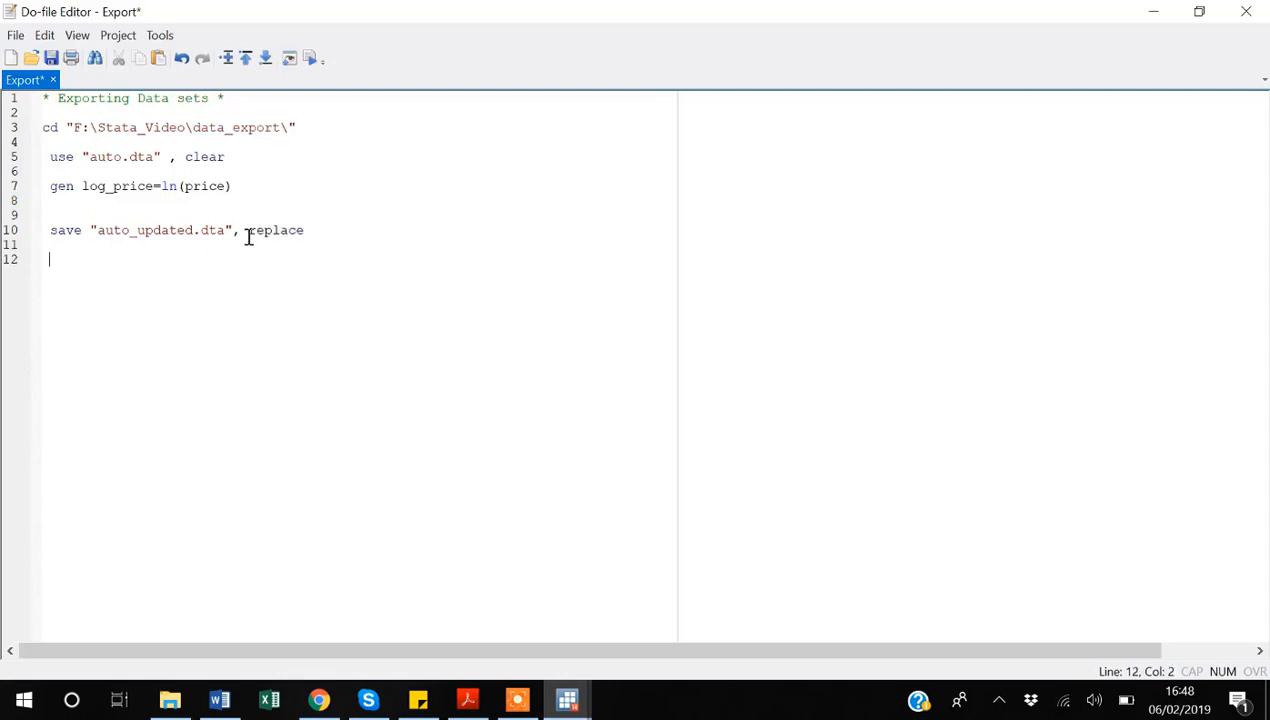
Step: Save the do-file, run all of its lines, and clear the leftover gen command from Stata's command line
key("ctrl+s")
key("ctrl+a")
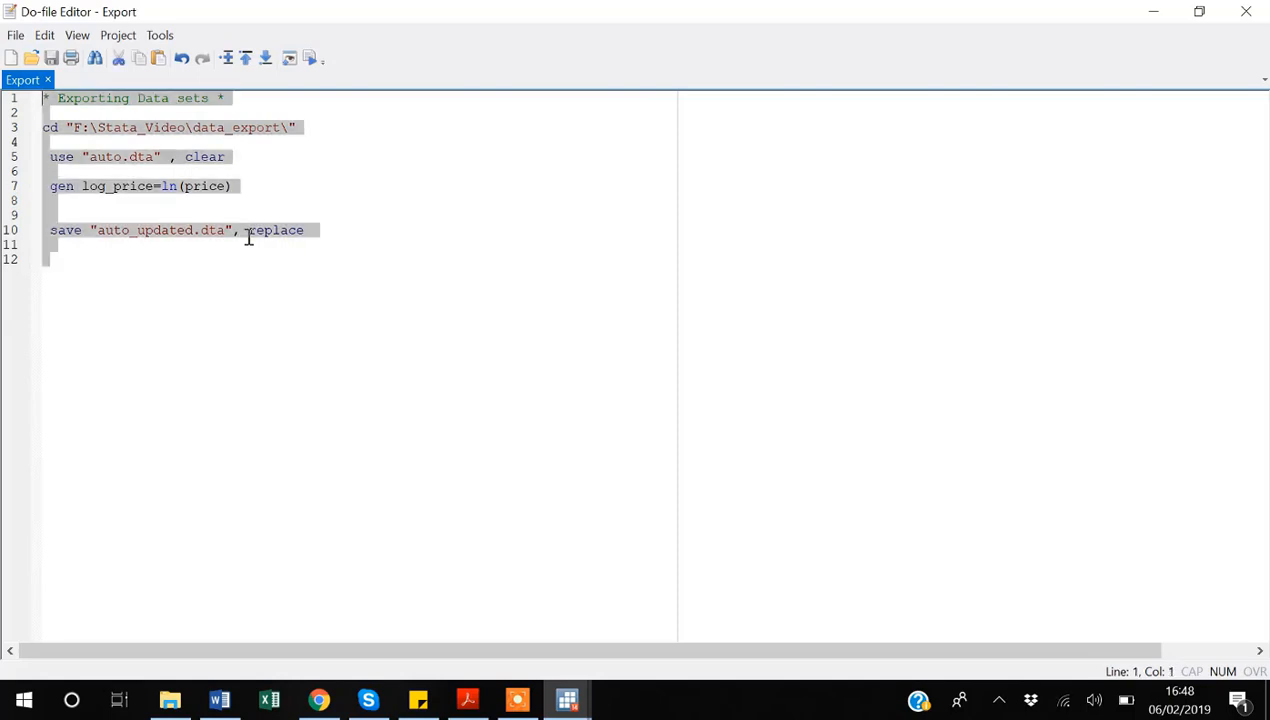
key("ctrl+d")
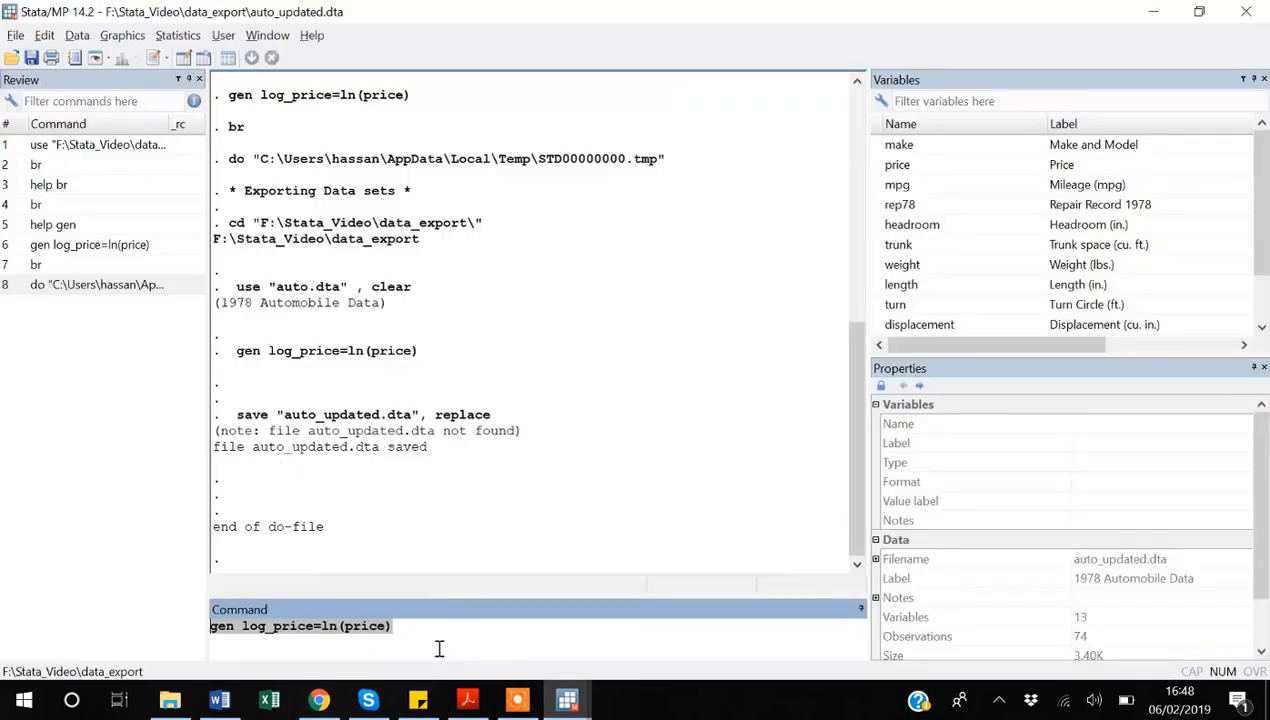
key("Delete")
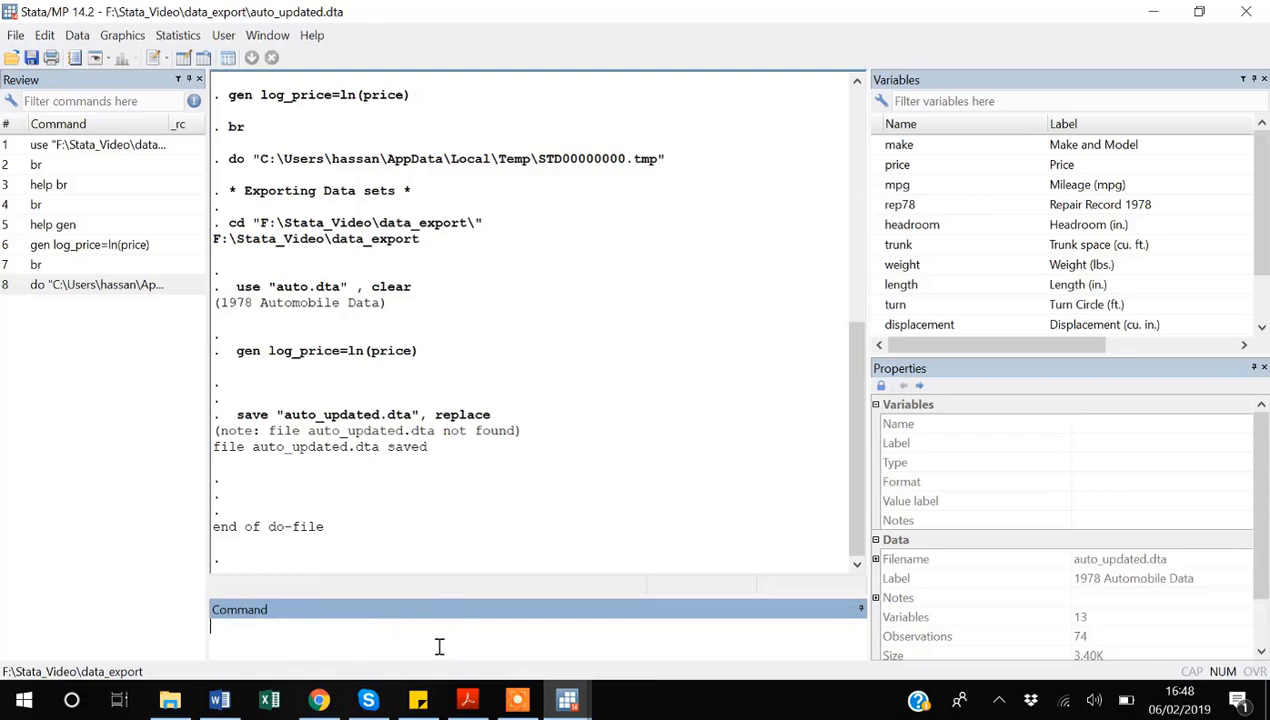
Step: Check the data_export folder in File Explorer for auto_updated and the variable list in Stata for log_price
left_click(170, 700)
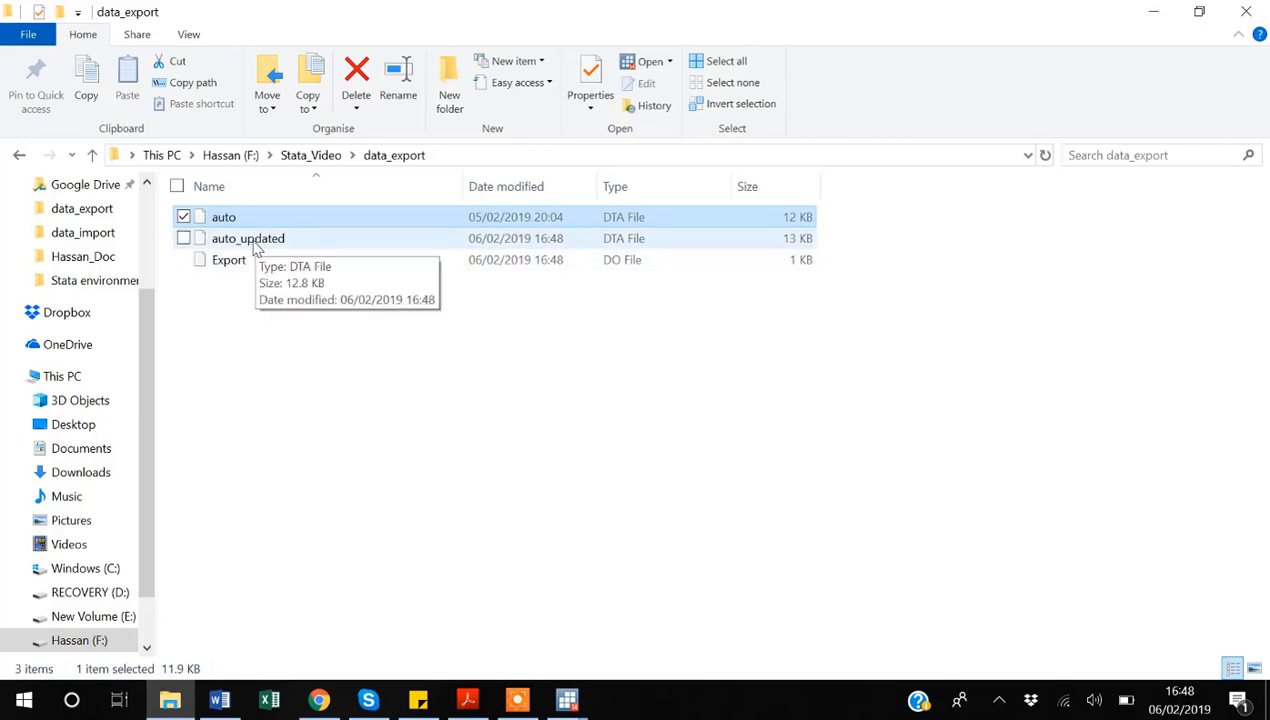
key("alt+Tab")
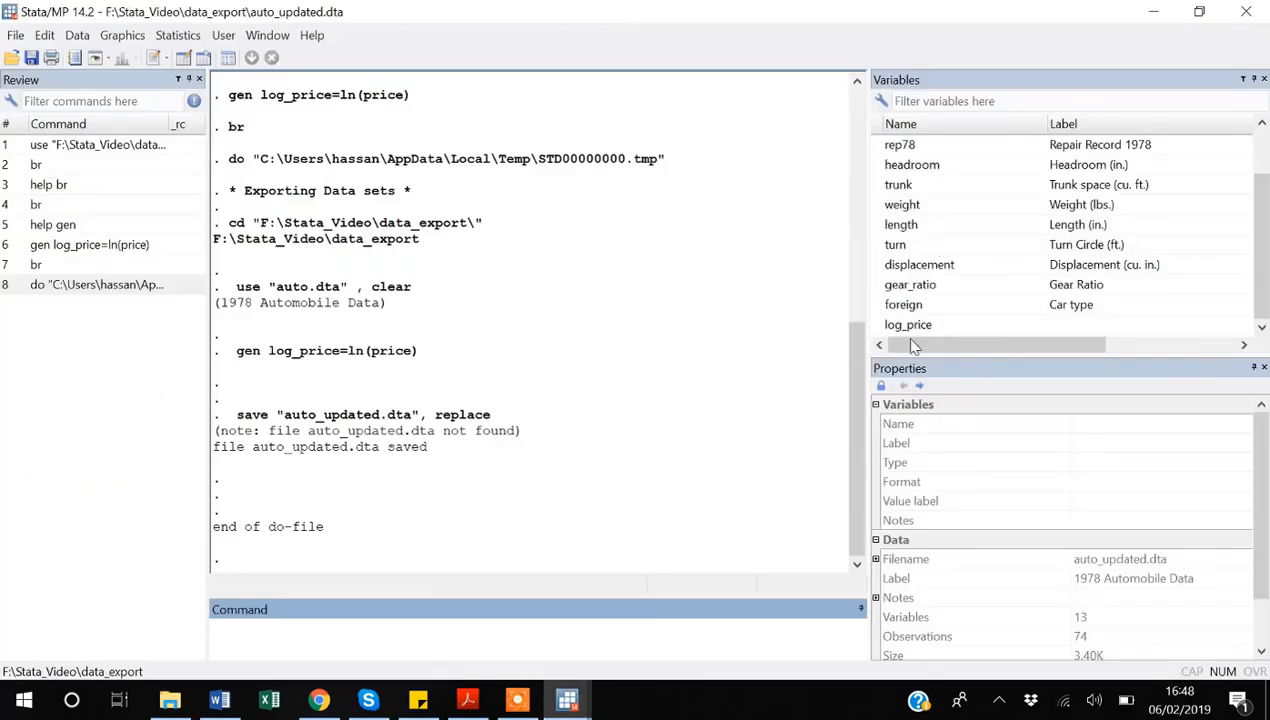
key("alt+Tab")
key("alt+Tab")
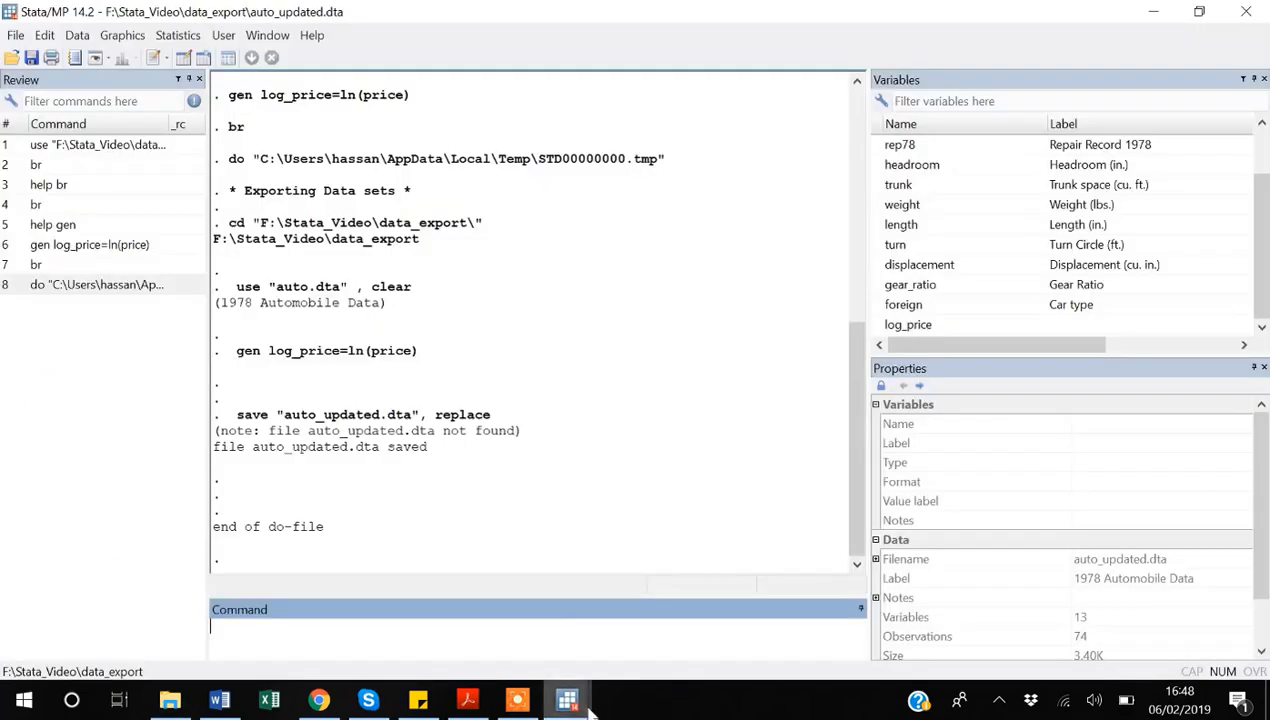
Step: Remove the ", replace" option from the save command on line 10 of the do-file
mouse_move(567, 697)
left_click(623, 643)
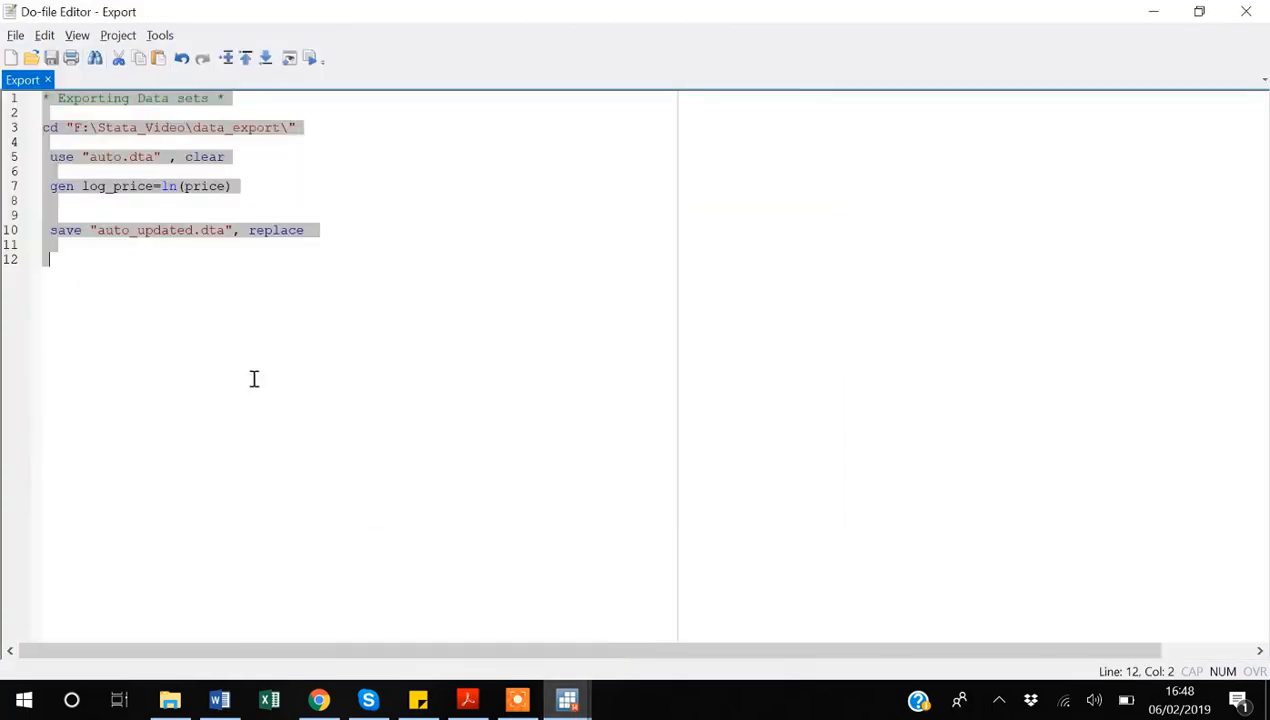
left_click(254, 375)
left_click(321, 221)
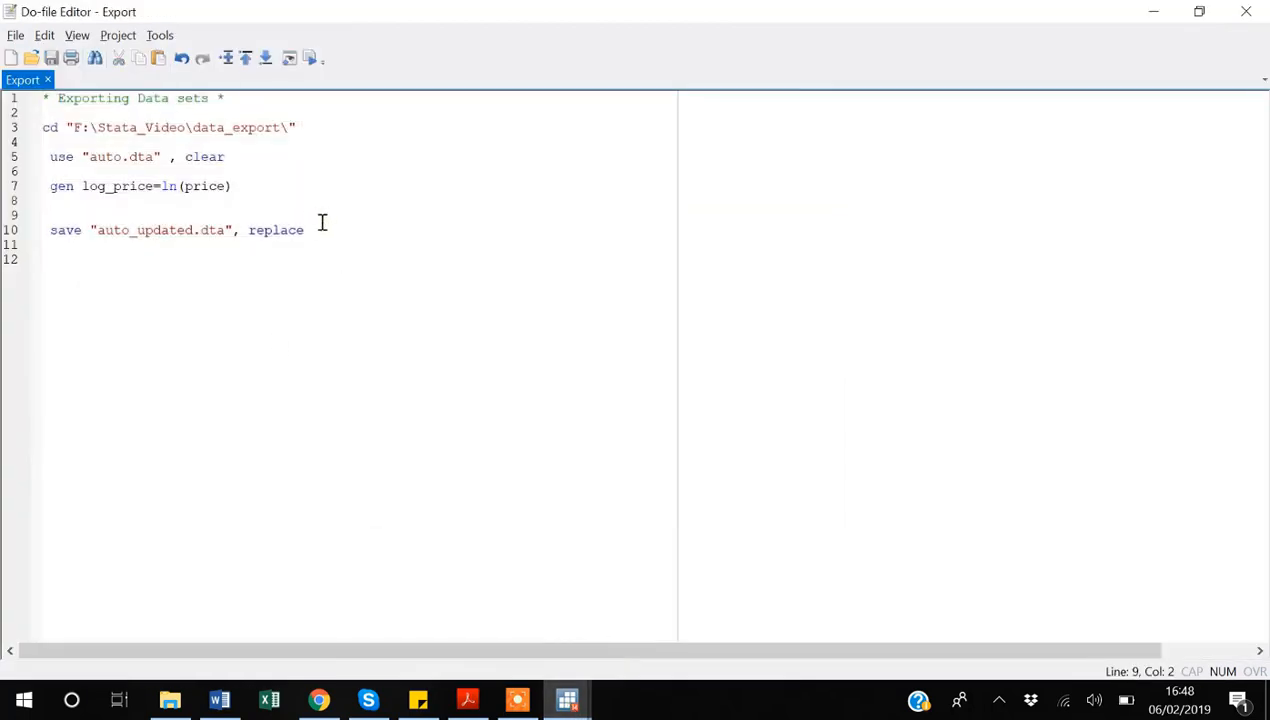
left_click(322, 230)
key("BackSpace")
key("BackSpace")
key("BackSpace")
key("BackSpace")
key("BackSpace")
key("BackSpace")
key("BackSpace")
key("BackSpace")
key("BackSpace")
key("BackSpace")
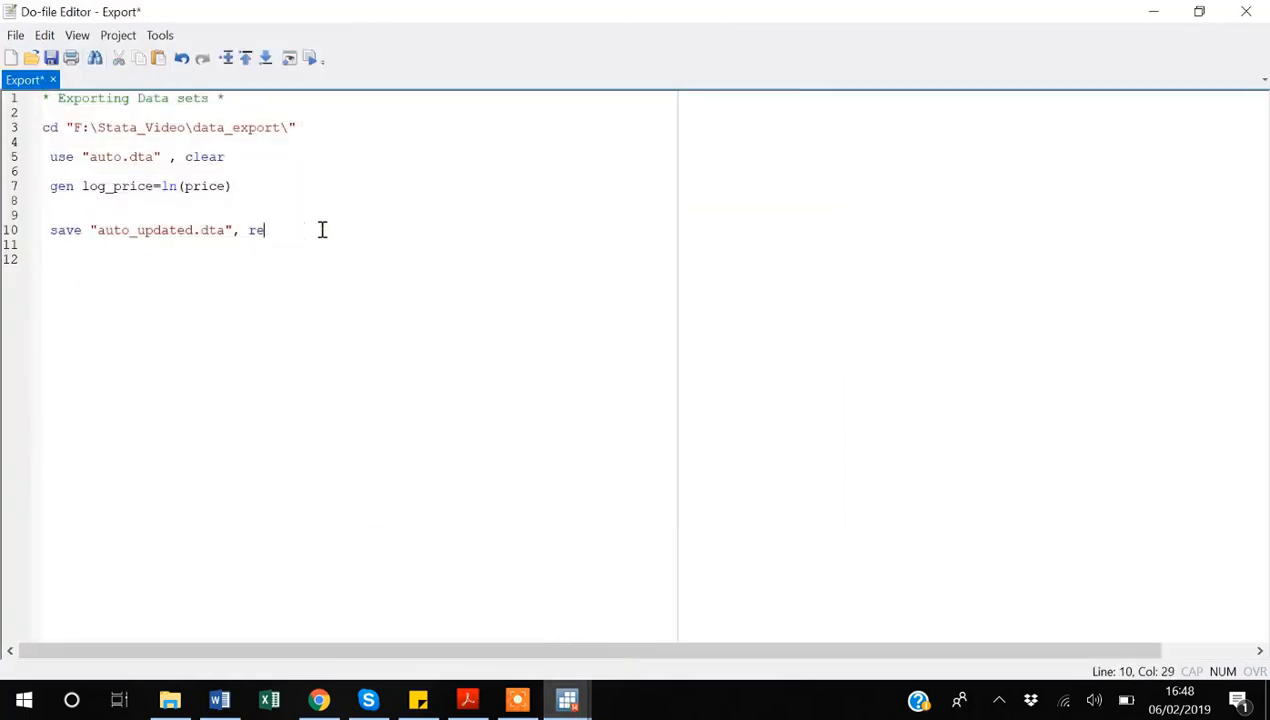
Step: Try to run all lines of the do-file with the save command lacking its replace option
key("Down")
key("ctrl+a")
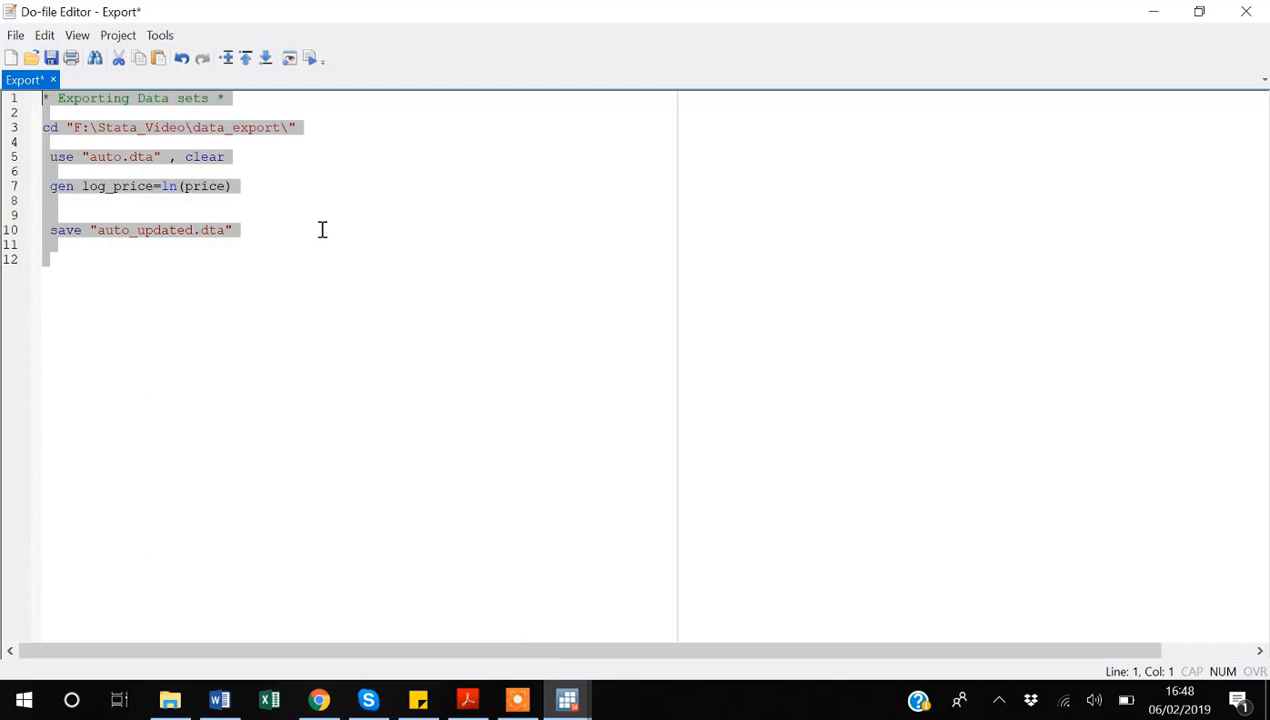
key("ctrl+d")
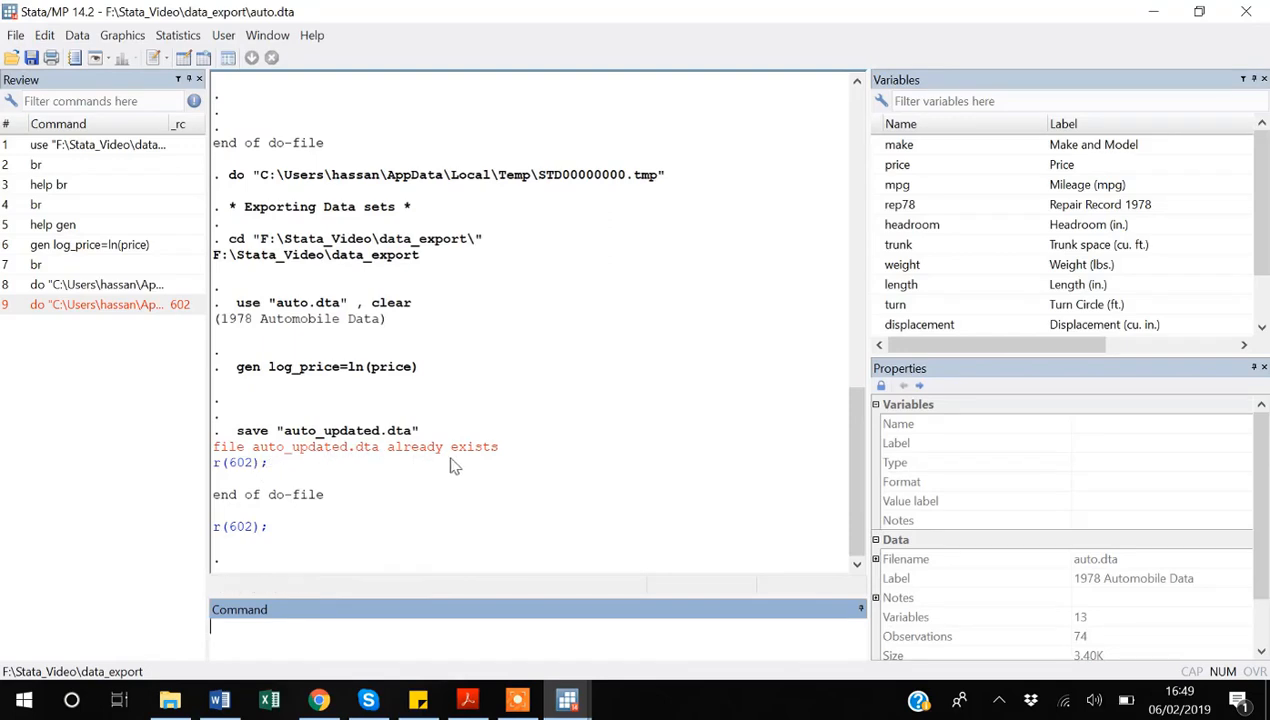
Step: Append ", replace" to the save command on line 10, add two new lines below and save the do-file
key("alt+Tab")
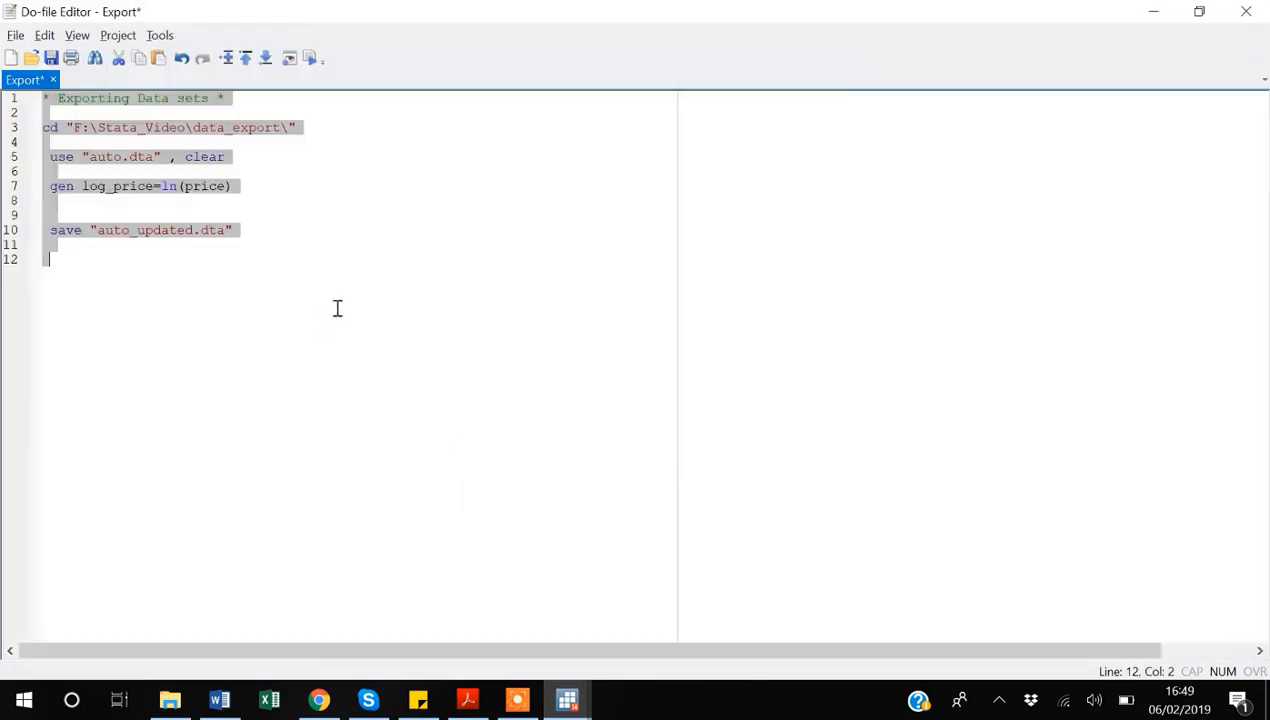
left_click(250, 230)
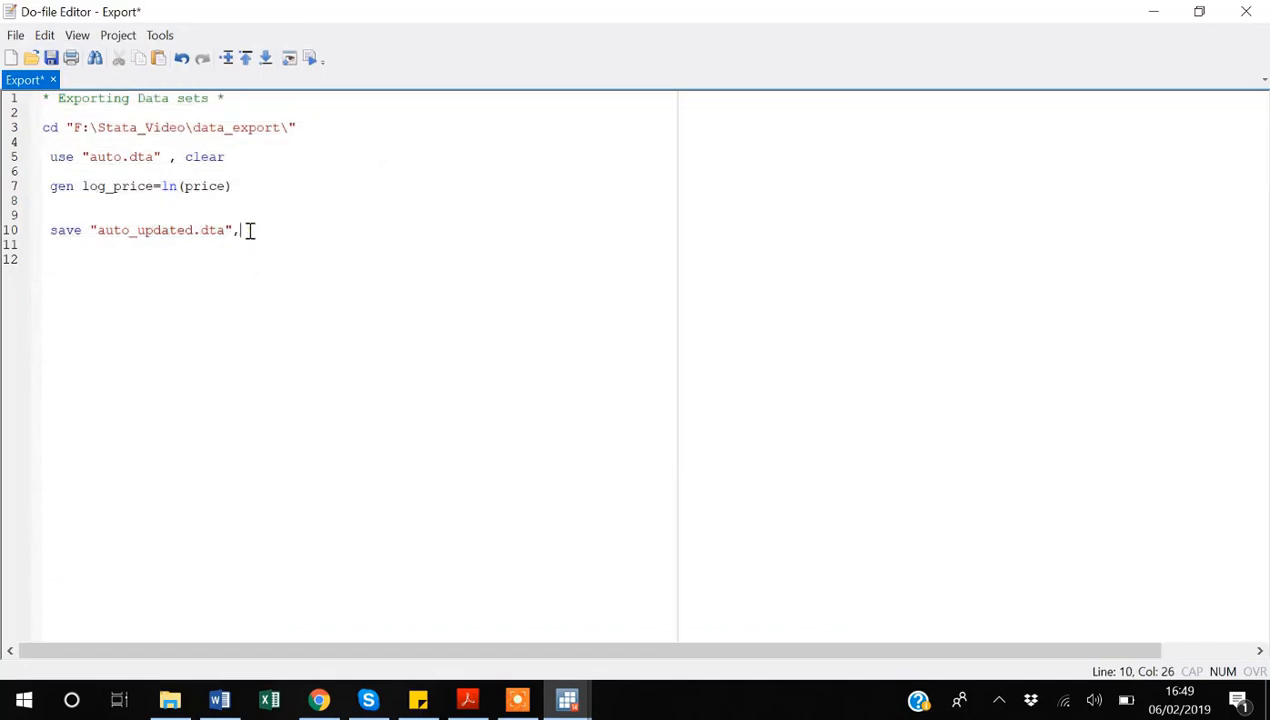
type("replace")
key("Return")
key("Return")
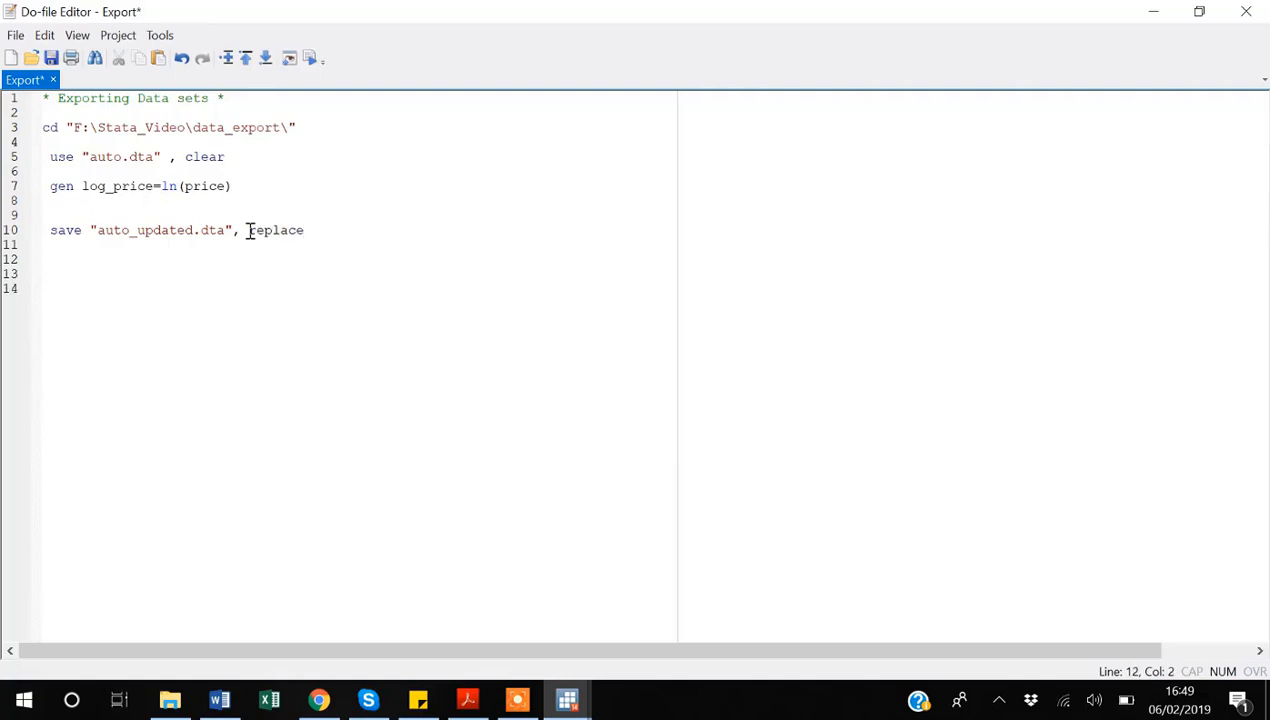
key("ctrl+s")
key("ctrl+d")
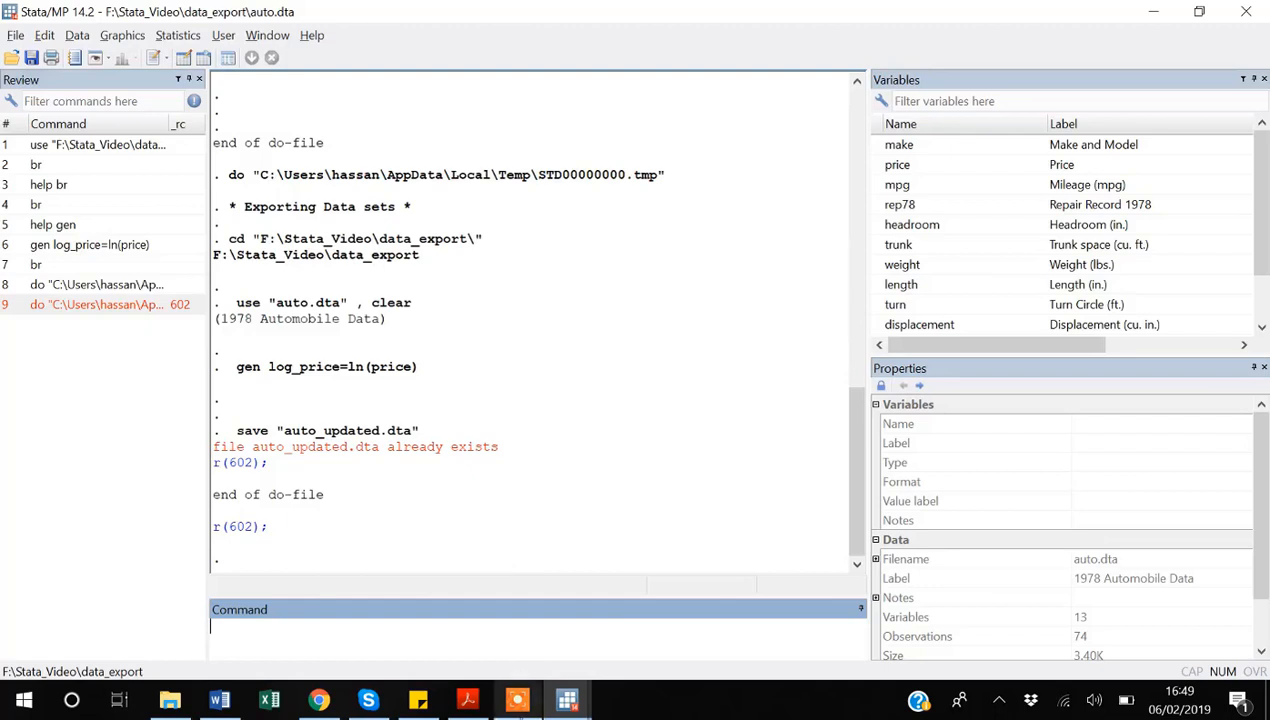
left_click(517, 700)
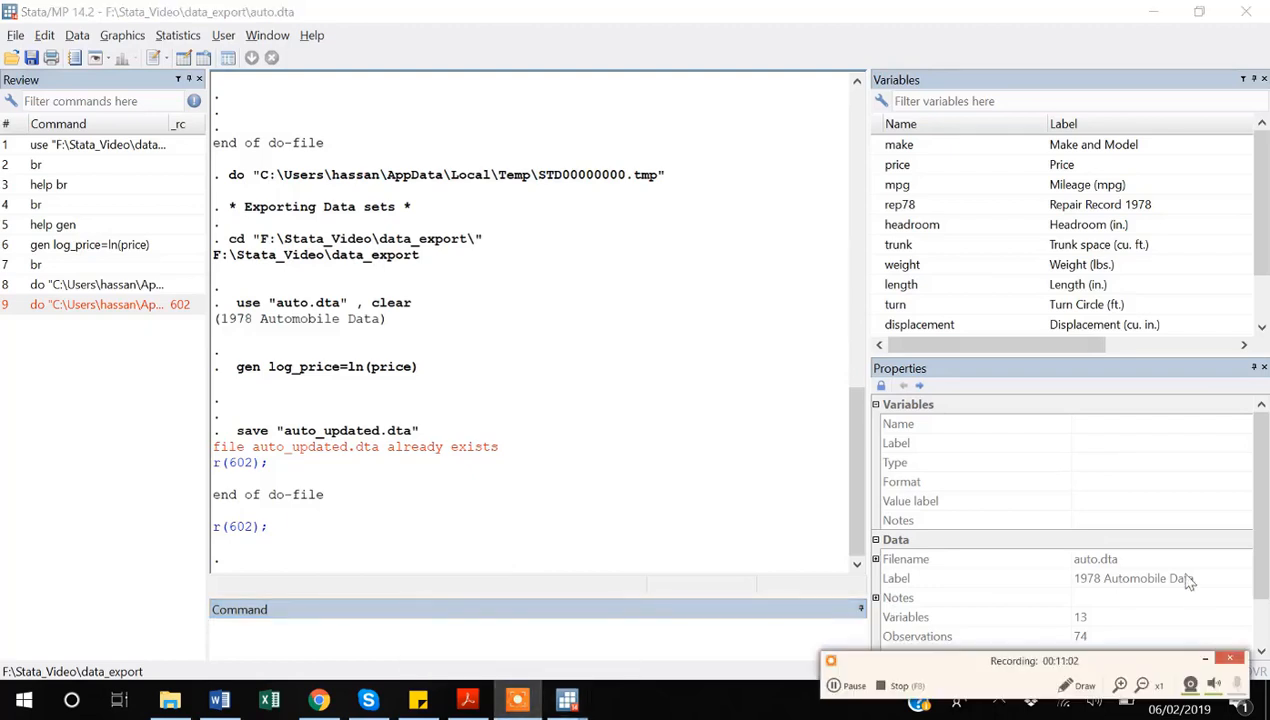
left_click(1205, 658)
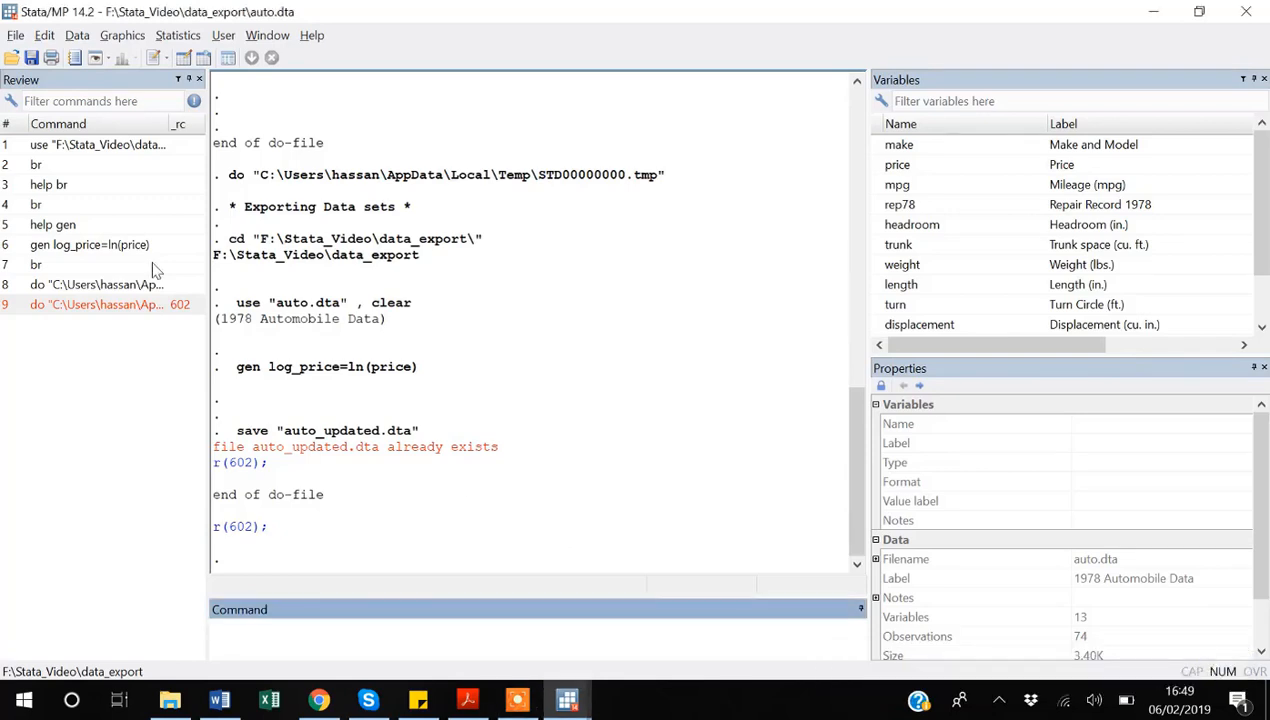
Step: Start exporting the data to an Excel spreadsheet, leaving the variable selection empty to include all variables
left_click(15, 36)
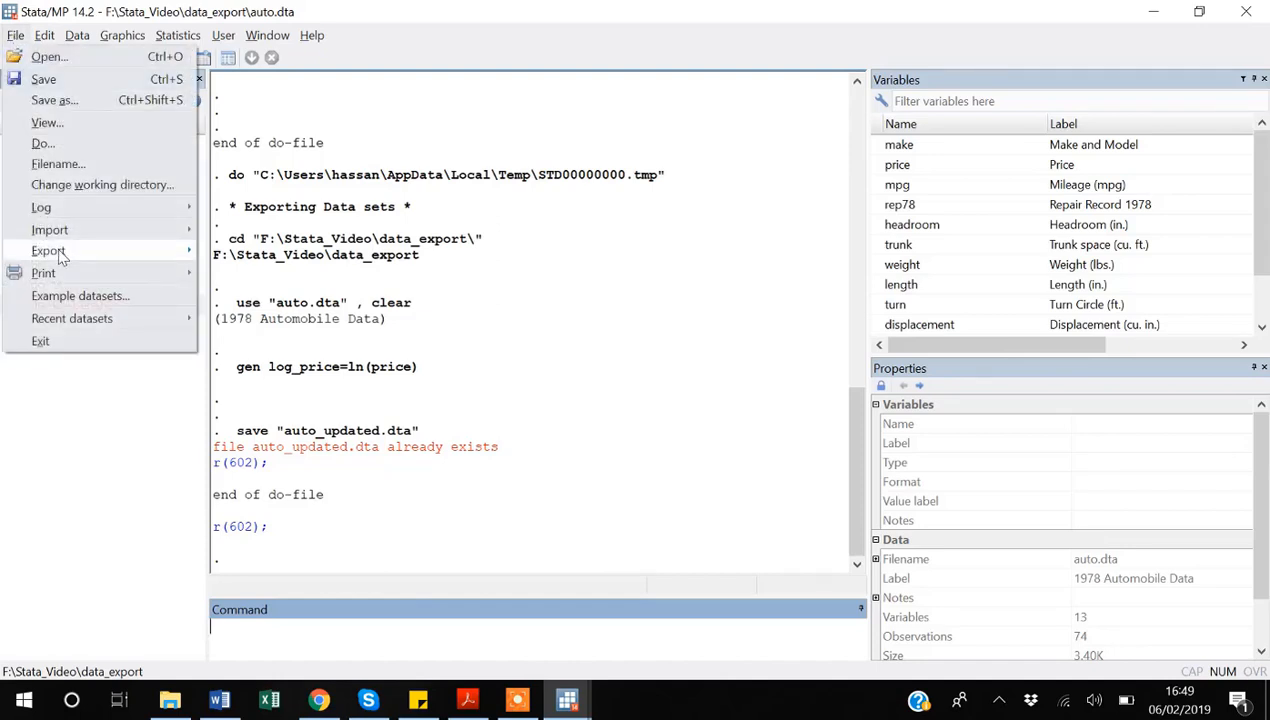
mouse_move(62, 257)
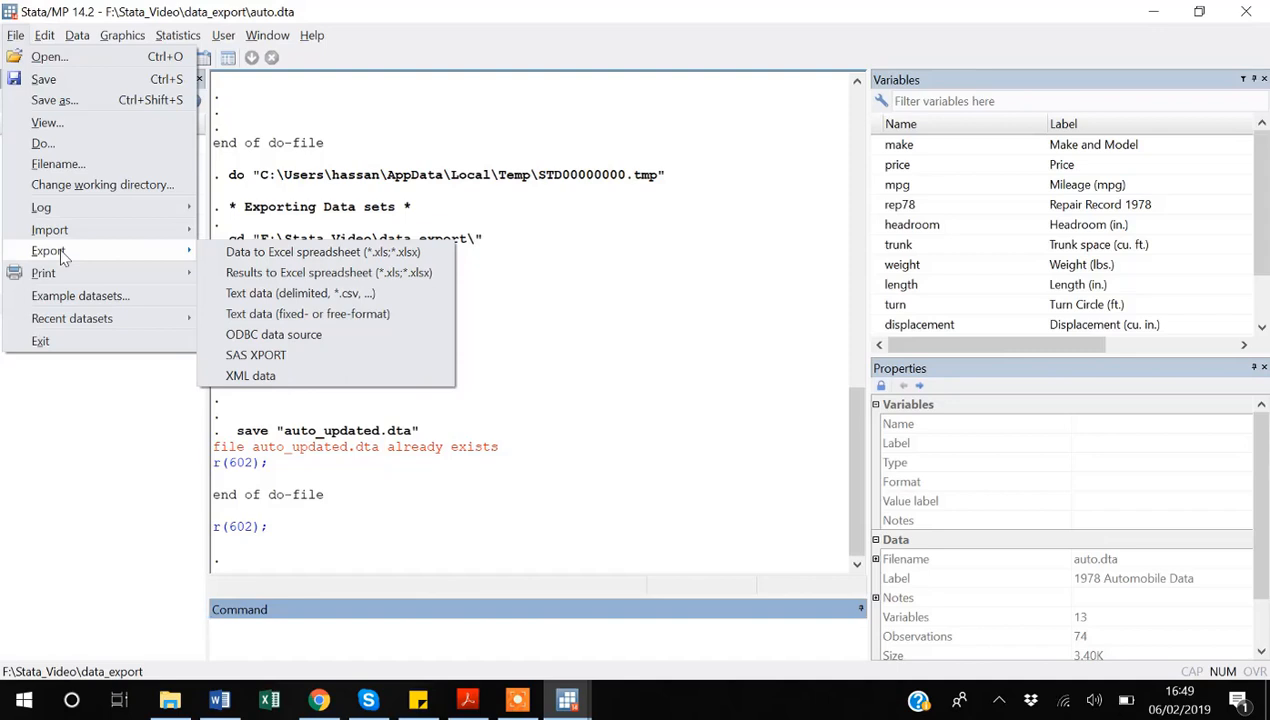
left_click(318, 254)
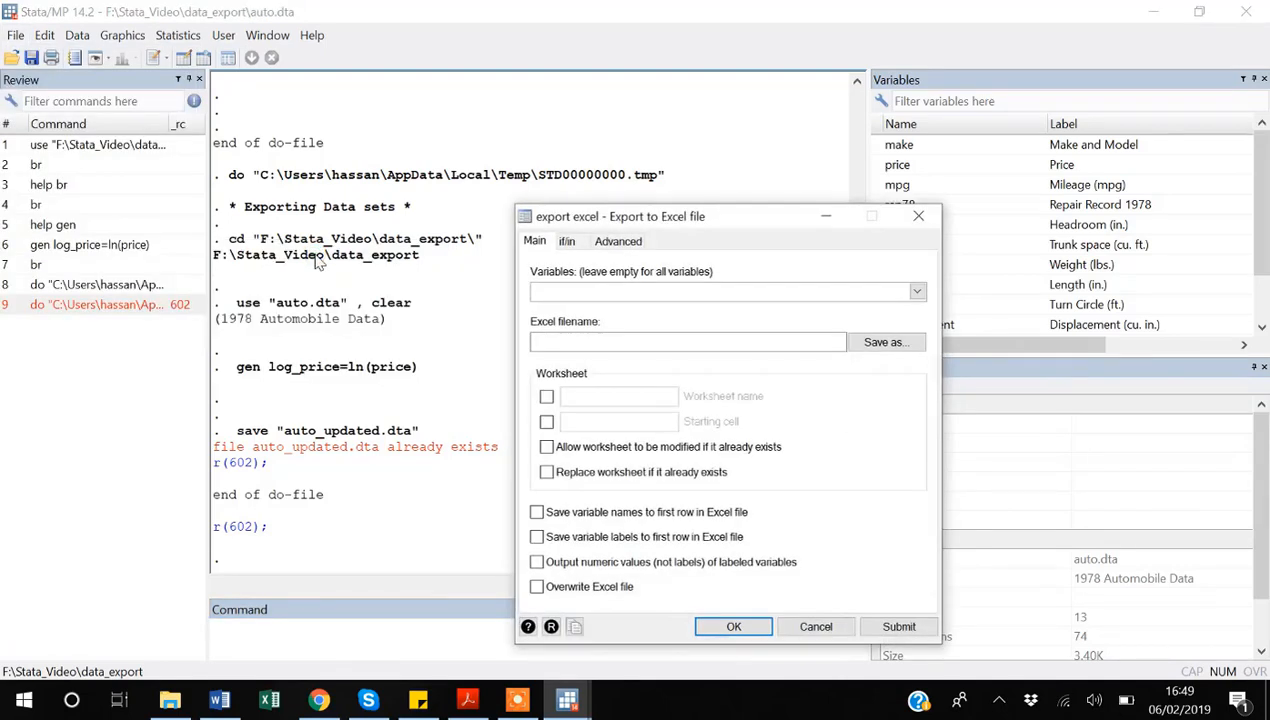
left_click(630, 298)
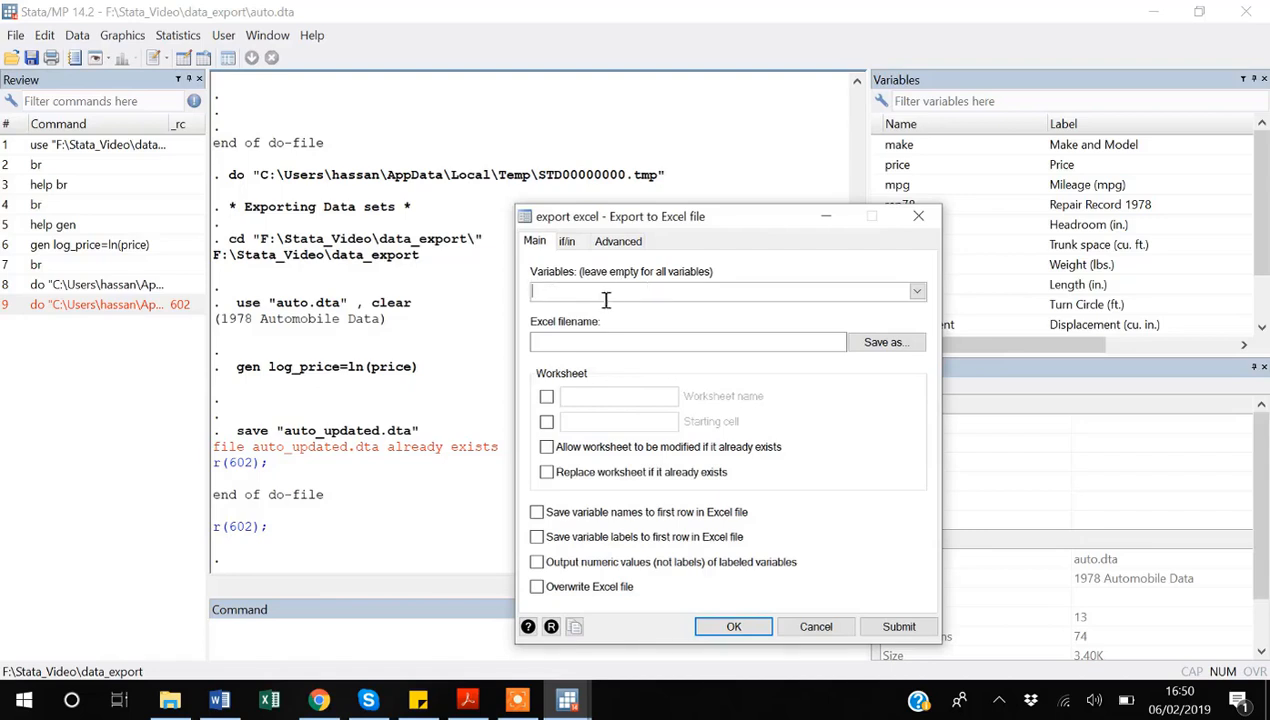
left_click(917, 291)
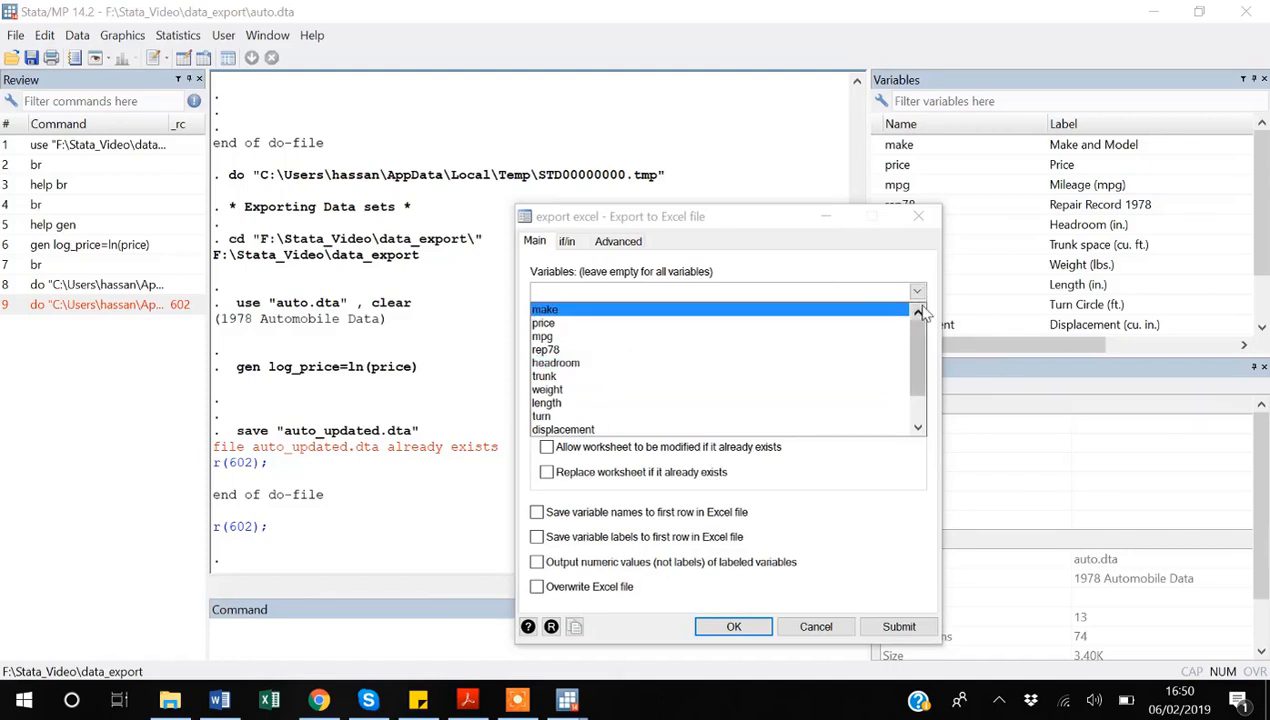
left_click(917, 291)
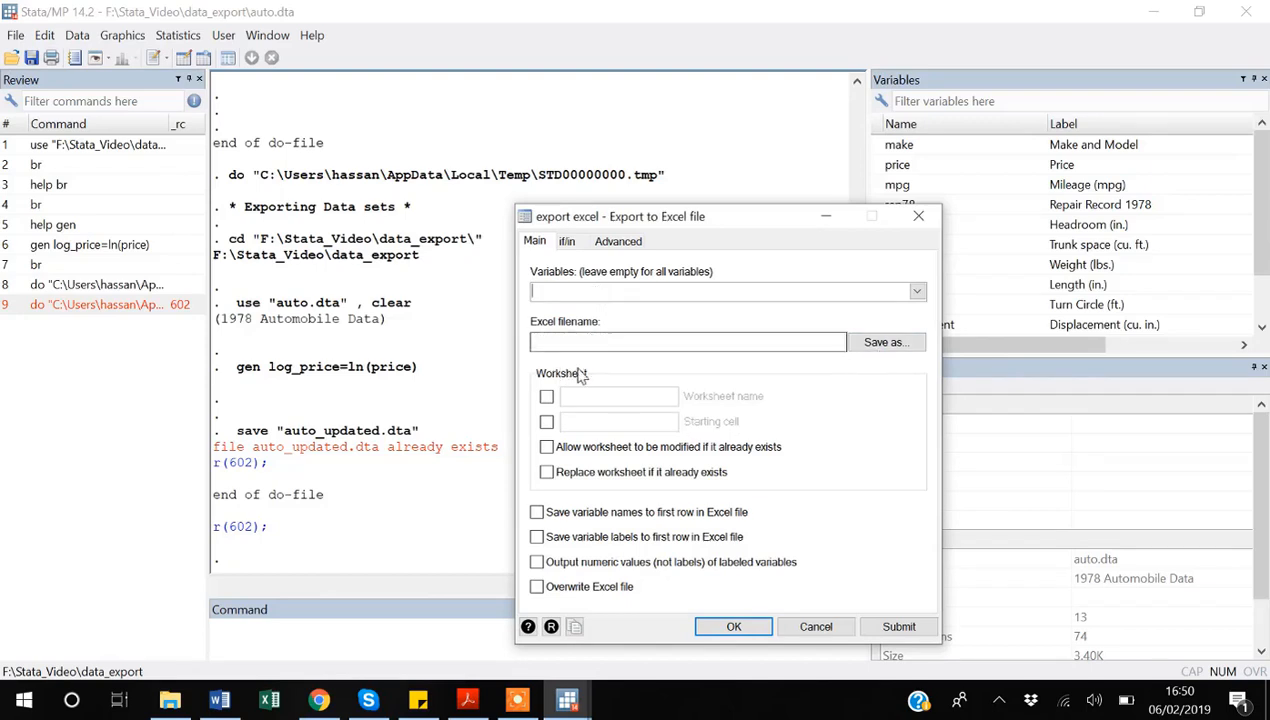
Step: Set the export file to auto_updated in the data_export folder, with type Excel Workbook (*.xlsx)
left_click(874, 343)
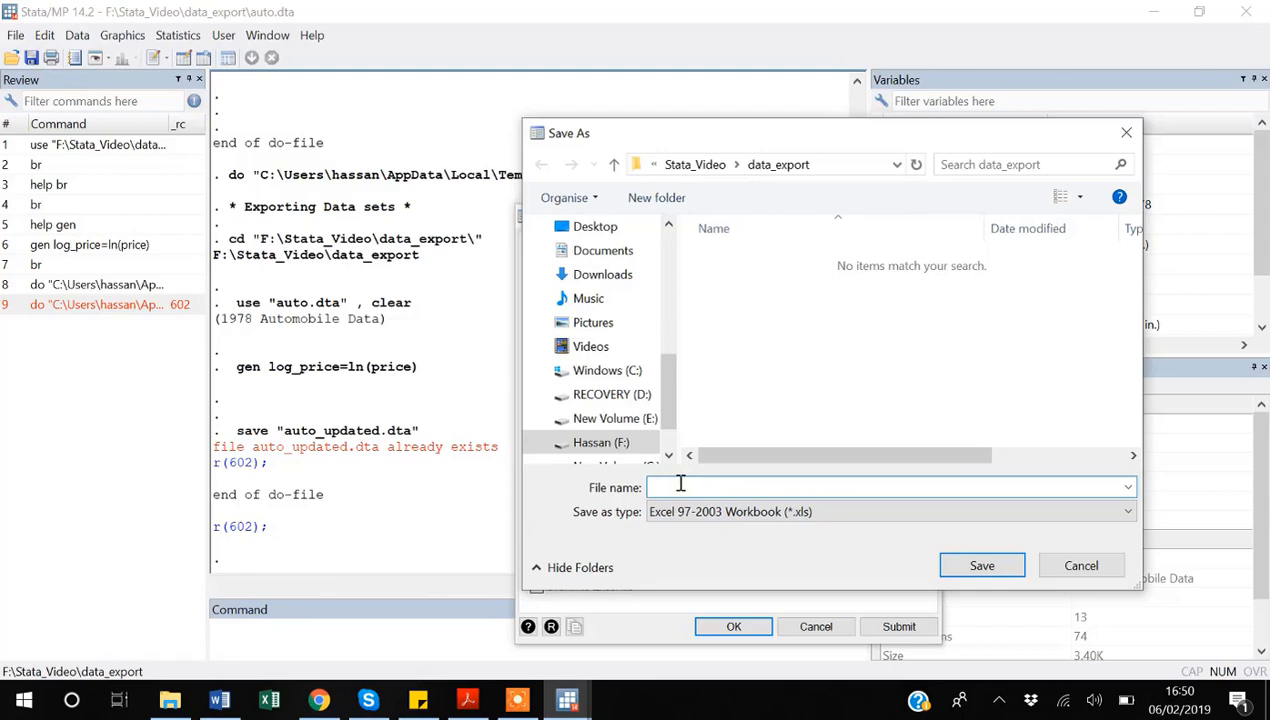
type("au")
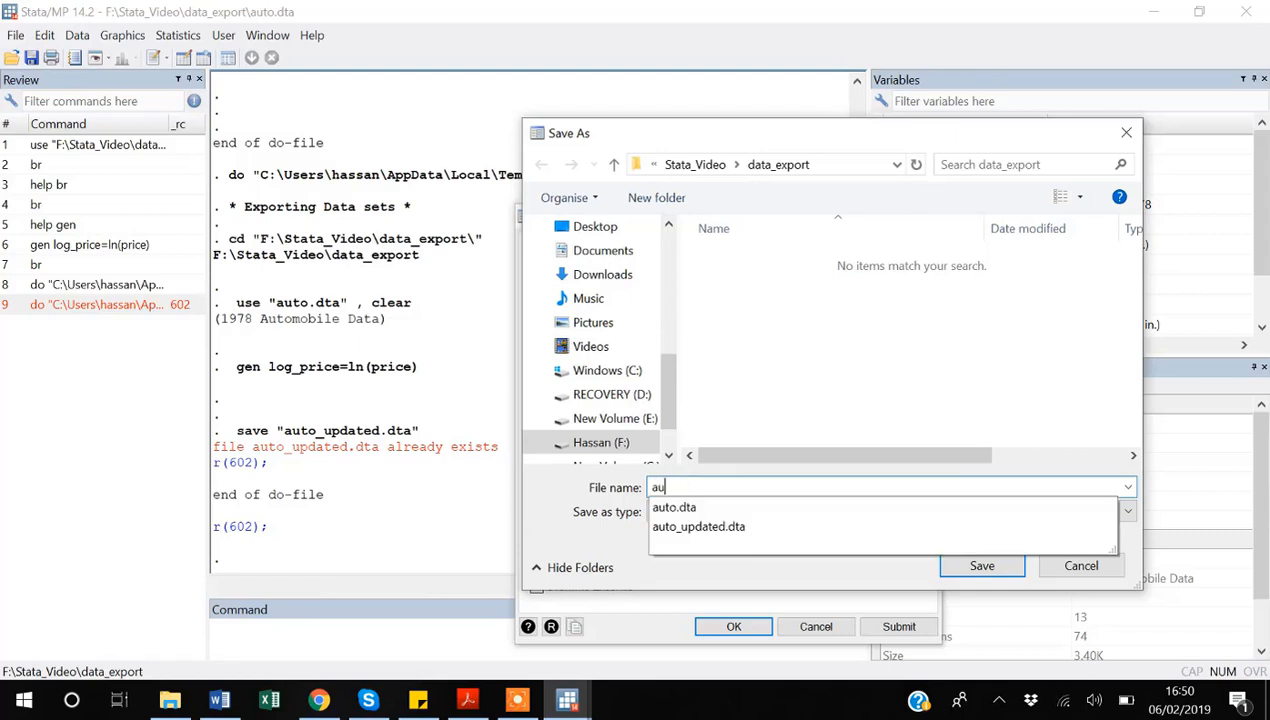
type("to_")
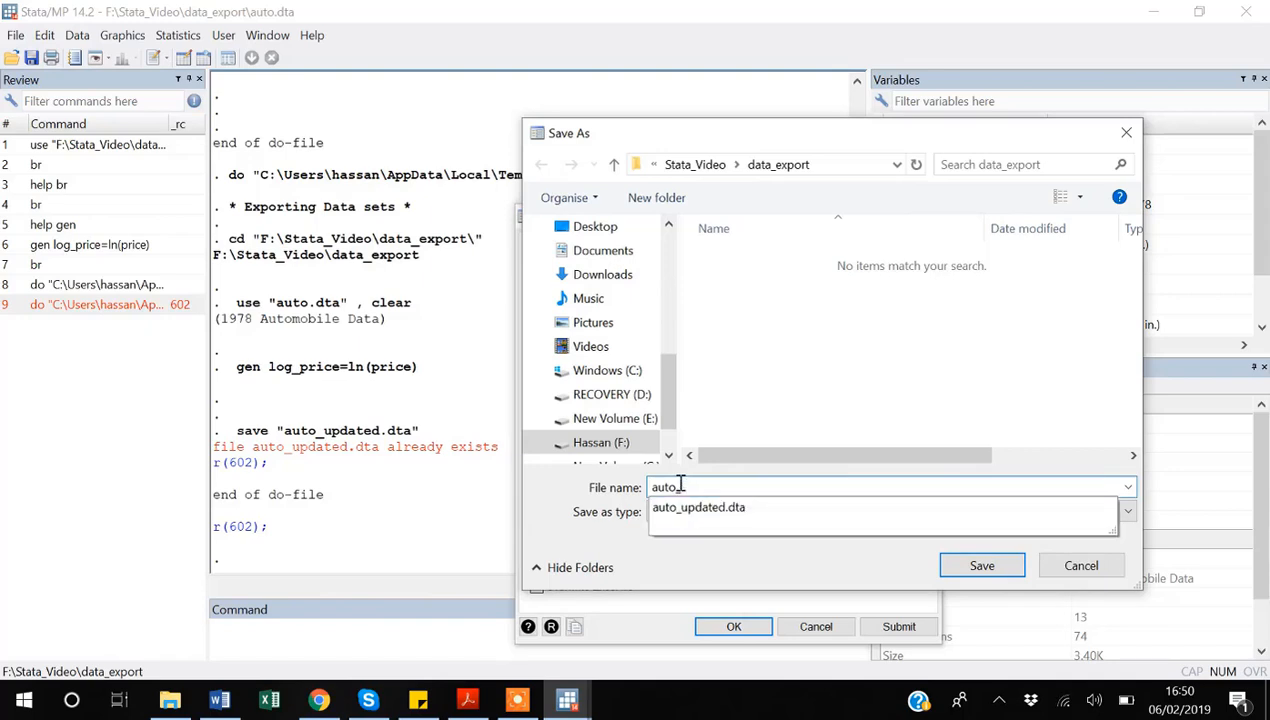
type("updated")
left_click(616, 543)
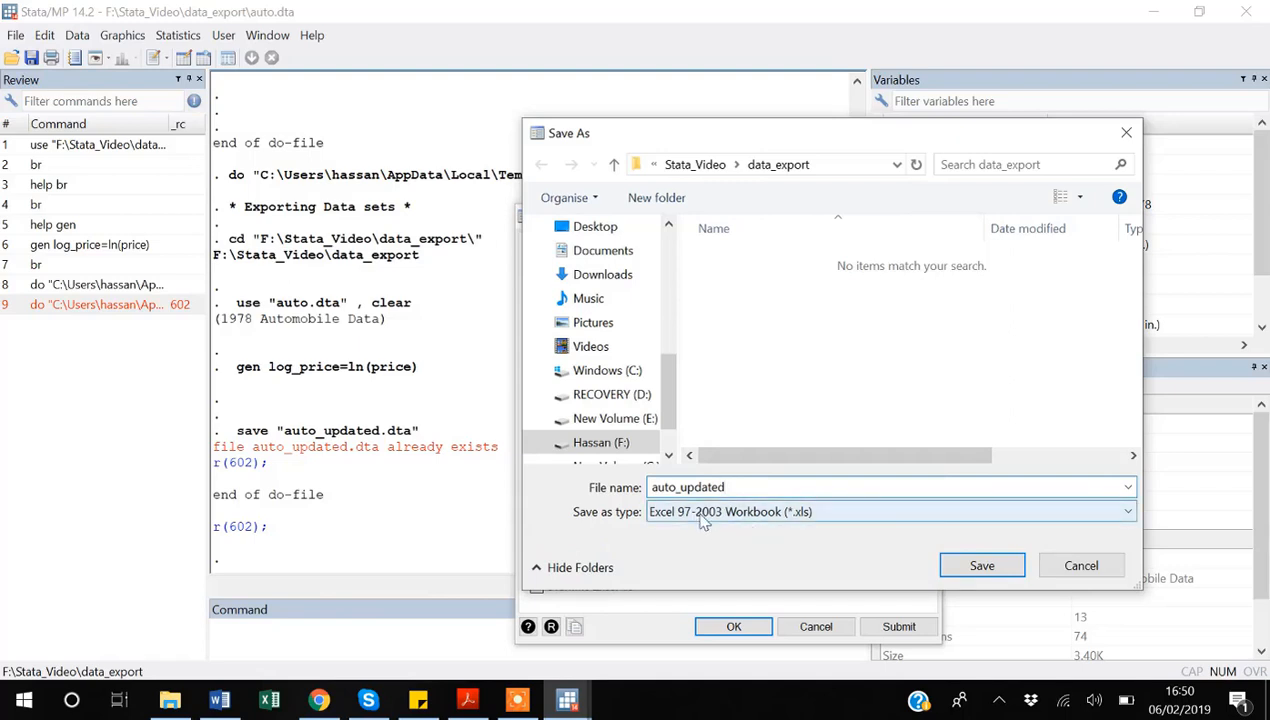
left_click(850, 520)
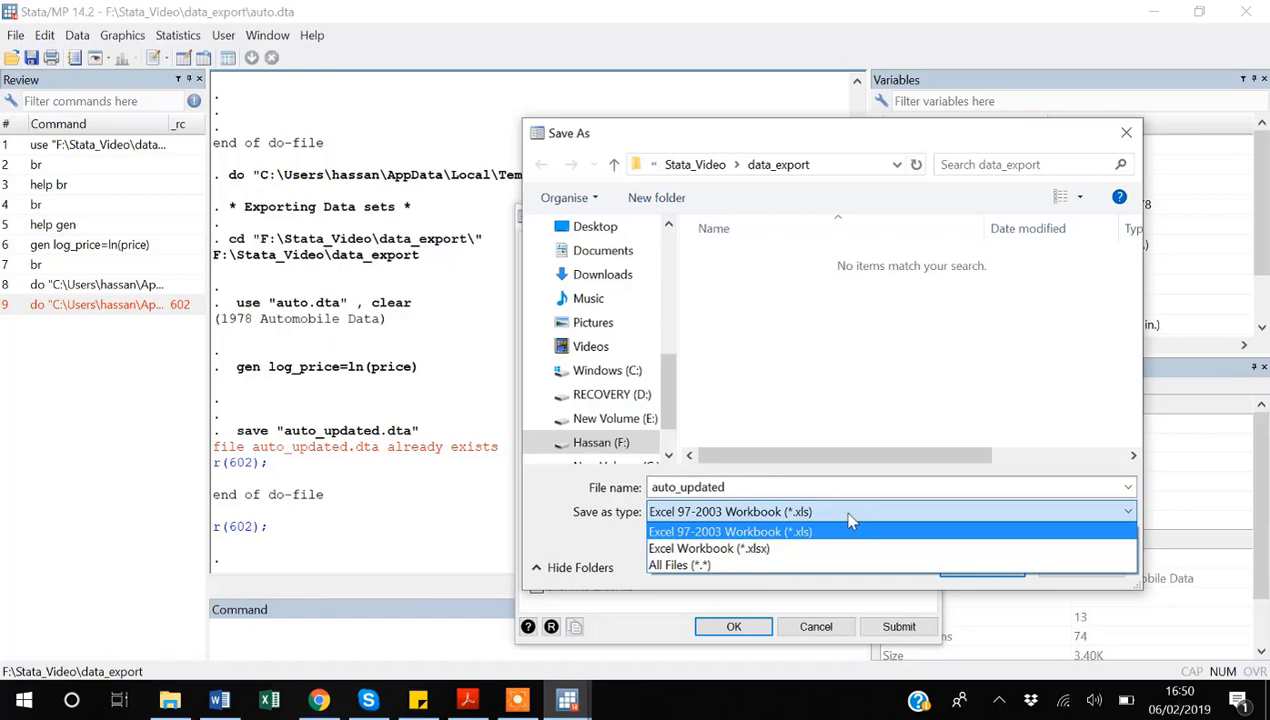
left_click(752, 550)
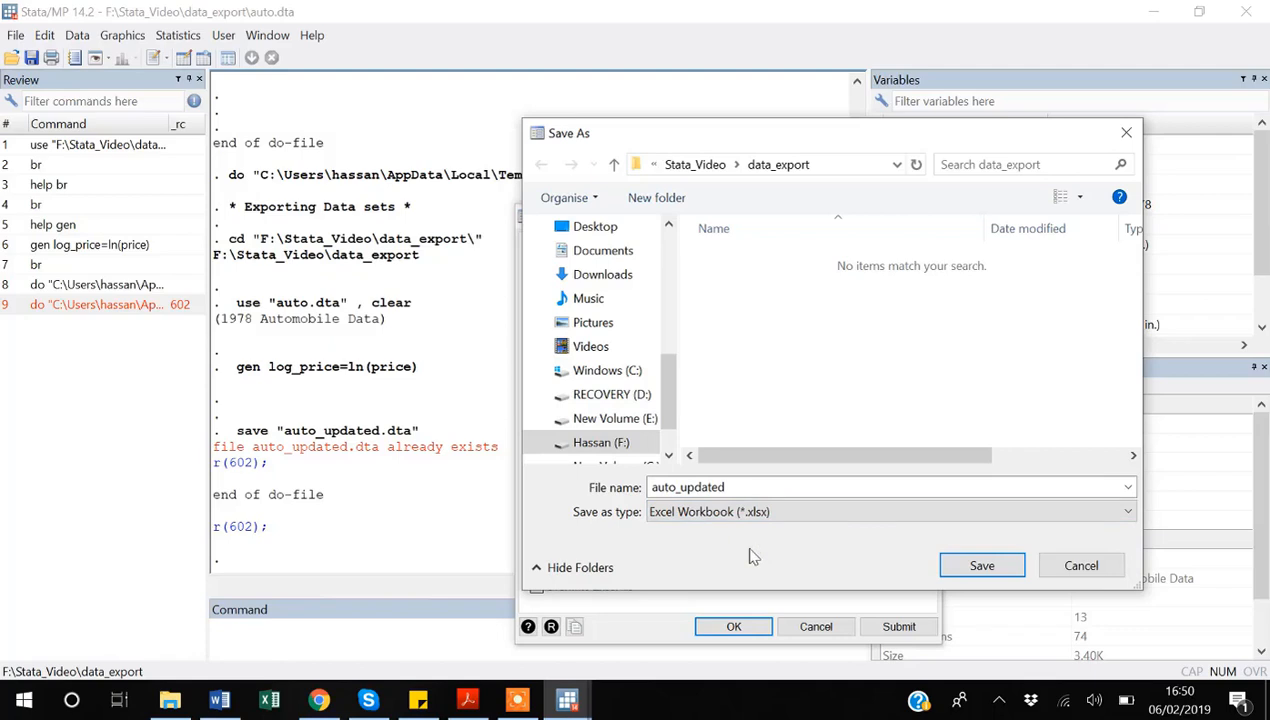
left_click(980, 570)
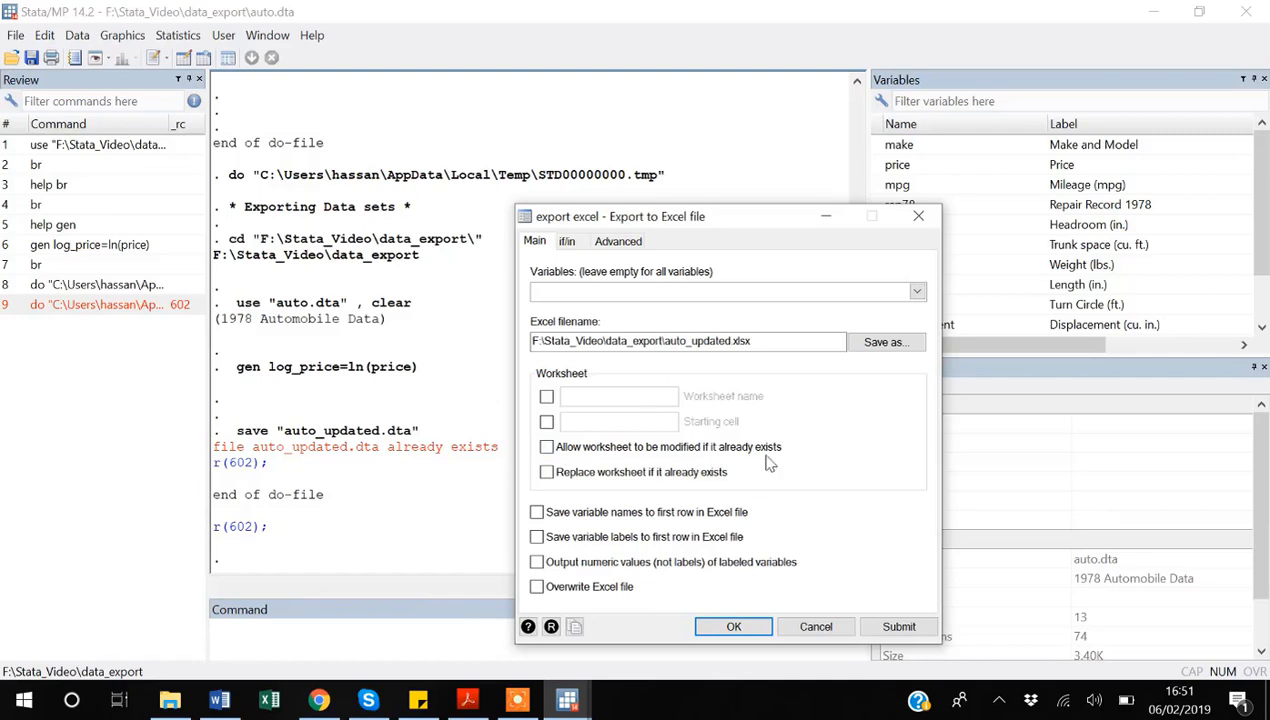
Step: Enable replacing an existing worksheet and saving variable names to the first row, submit the Excel export and close the dialog
left_click(547, 474)
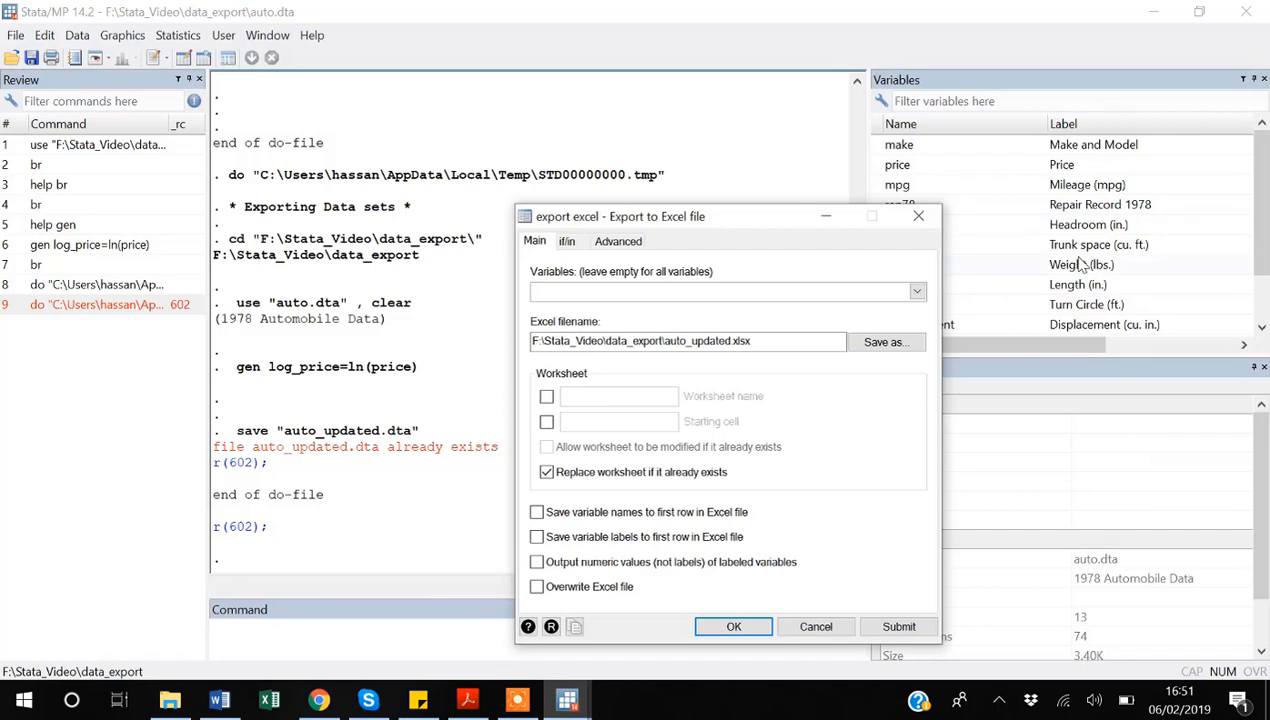
left_click(618, 515)
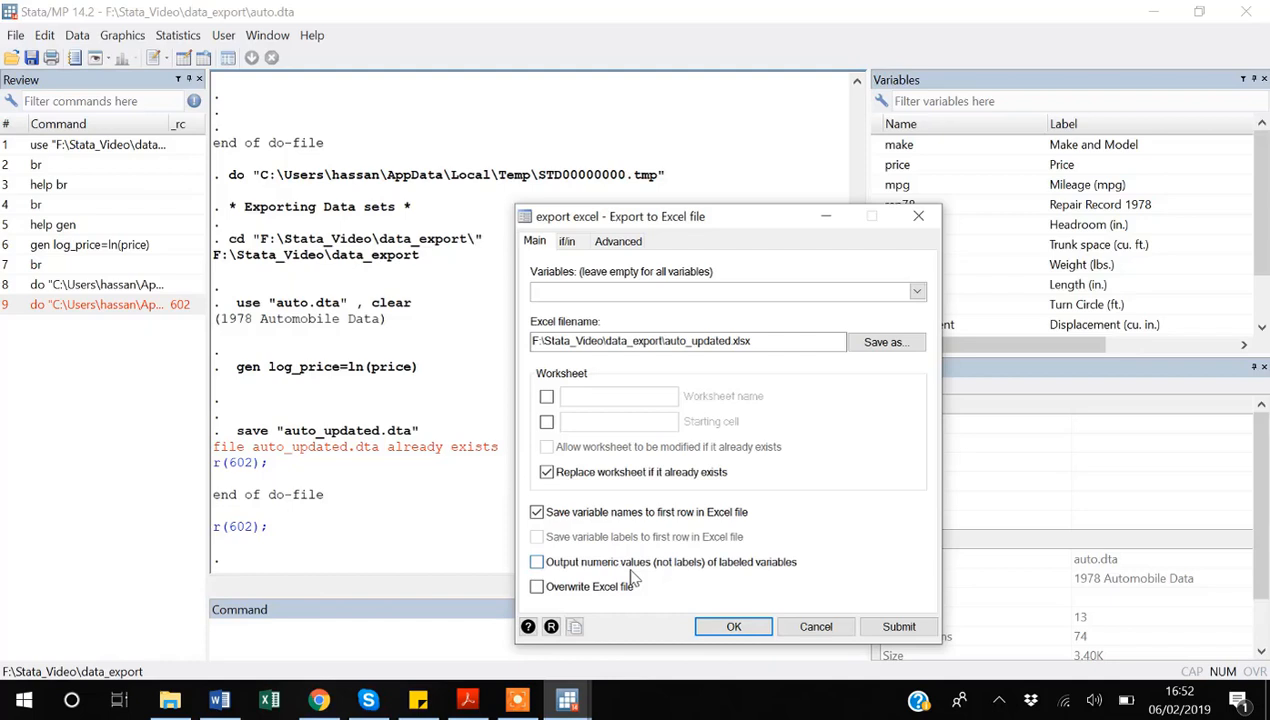
left_click(537, 563)
left_click(537, 563)
left_click(537, 588)
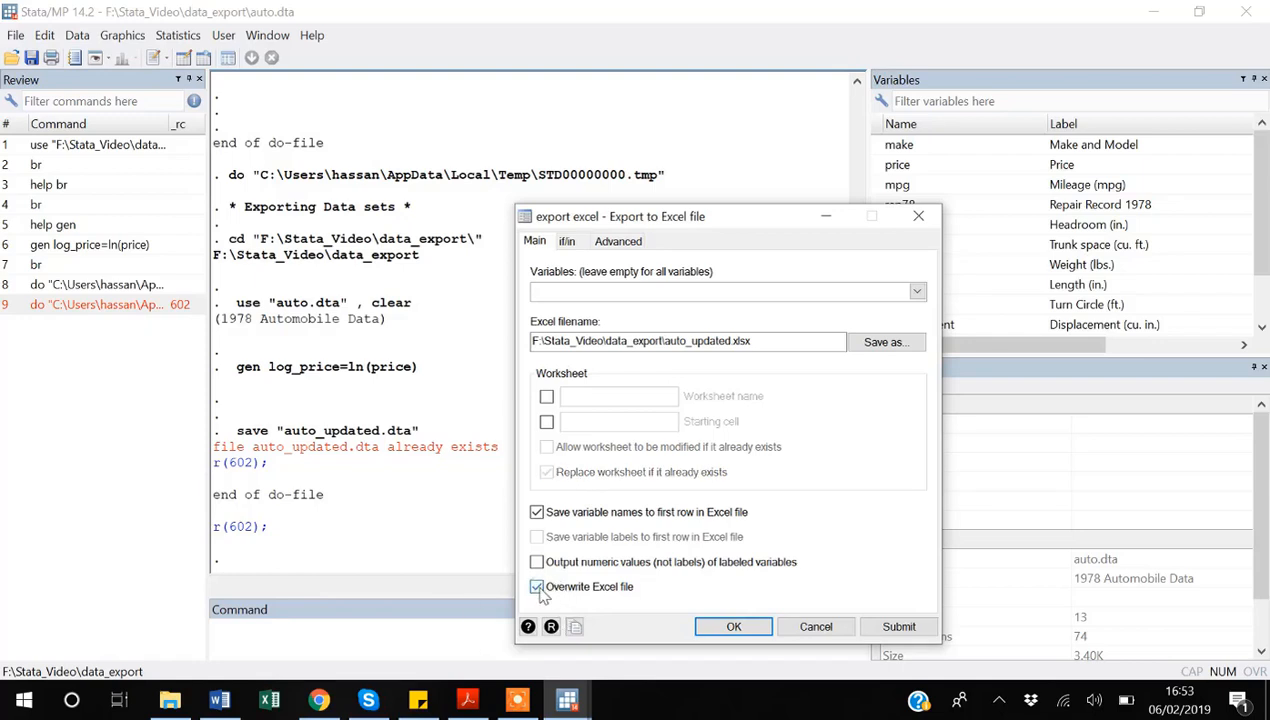
left_click(537, 588)
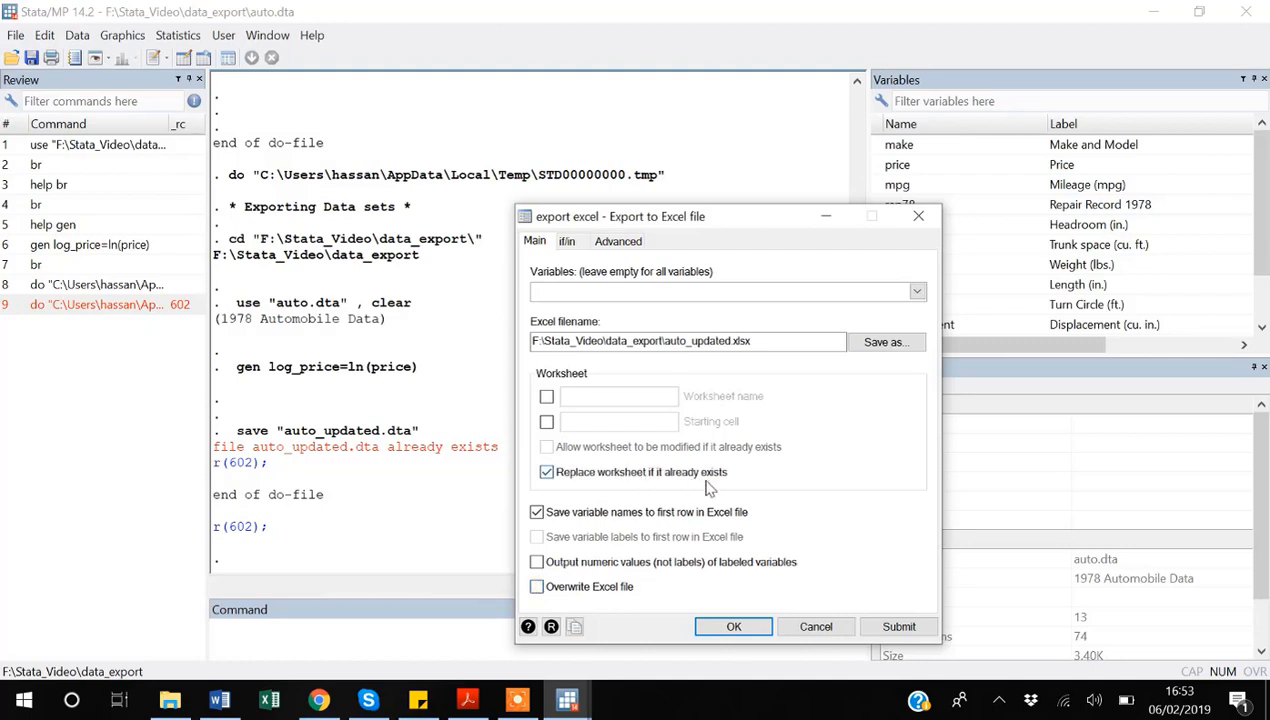
left_click(915, 634)
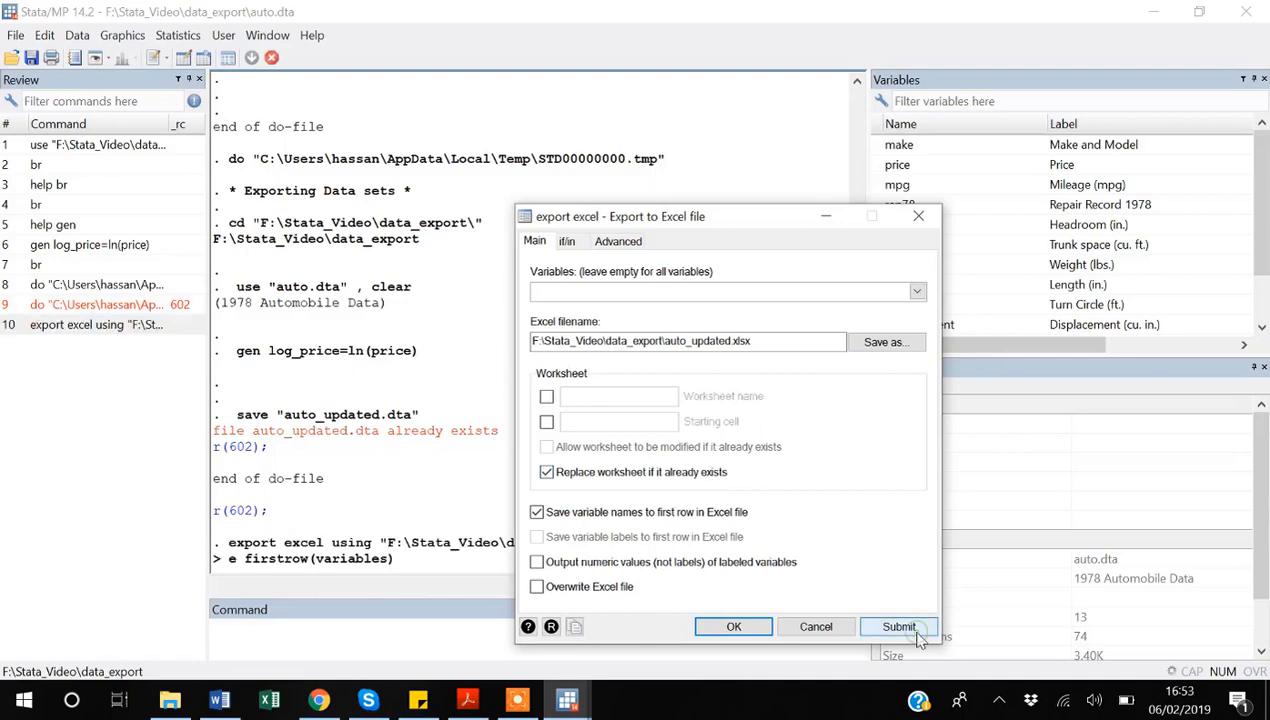
left_click(920, 218)
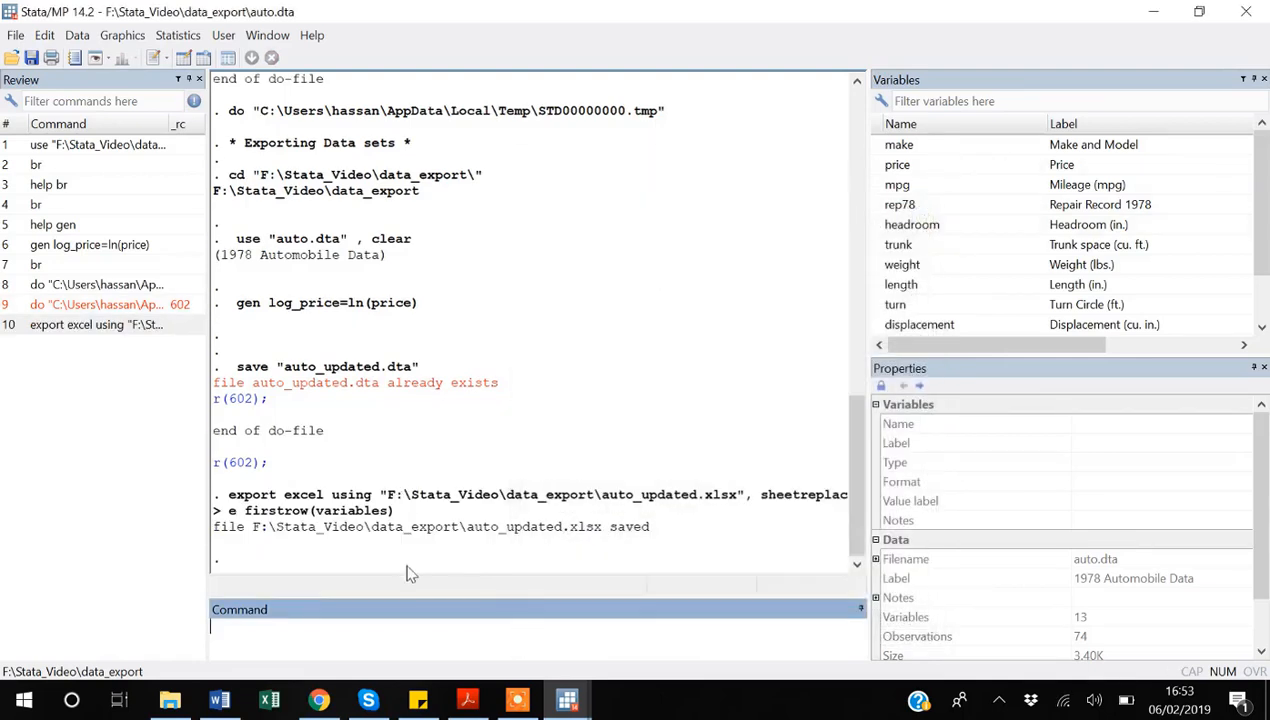
Step: Recall the export excel command, copy it, clear the command line and paste the command on line 12 of the do-file
key("Page_Up")
key("ctrl+a")
key("ctrl+c")
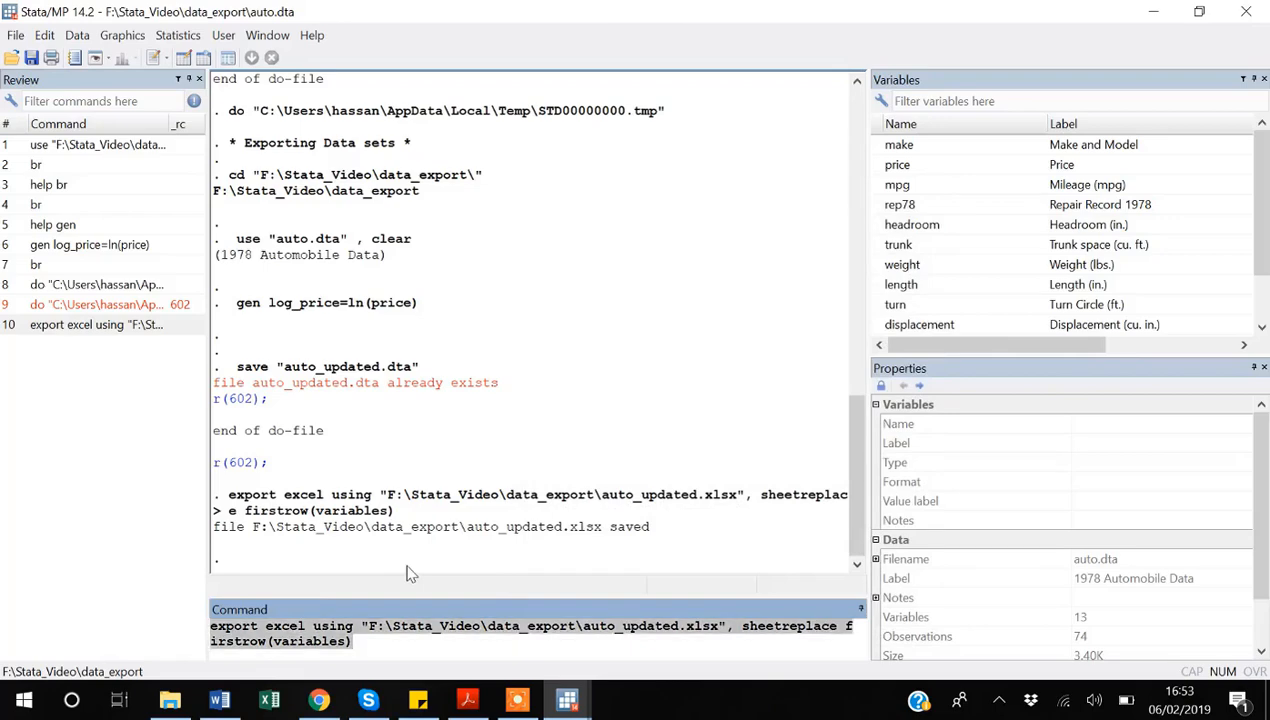
key("BackSpace")
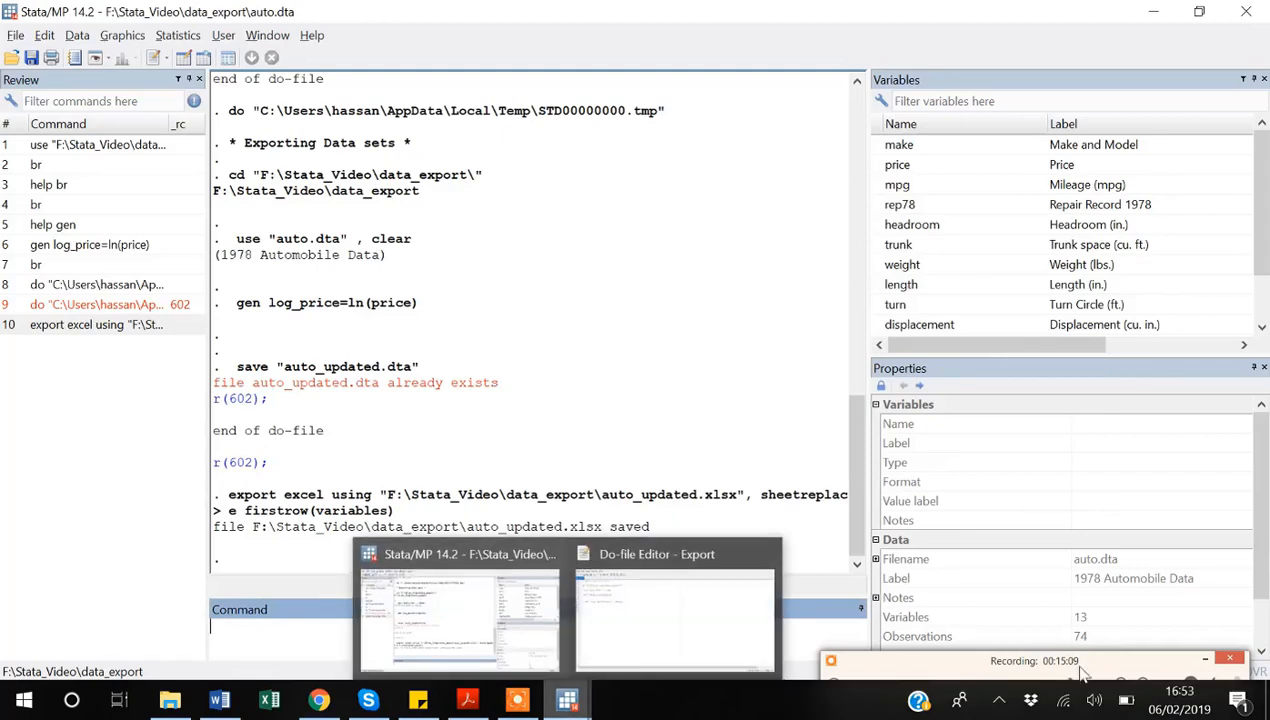
left_click(1205, 660)
mouse_move(566, 700)
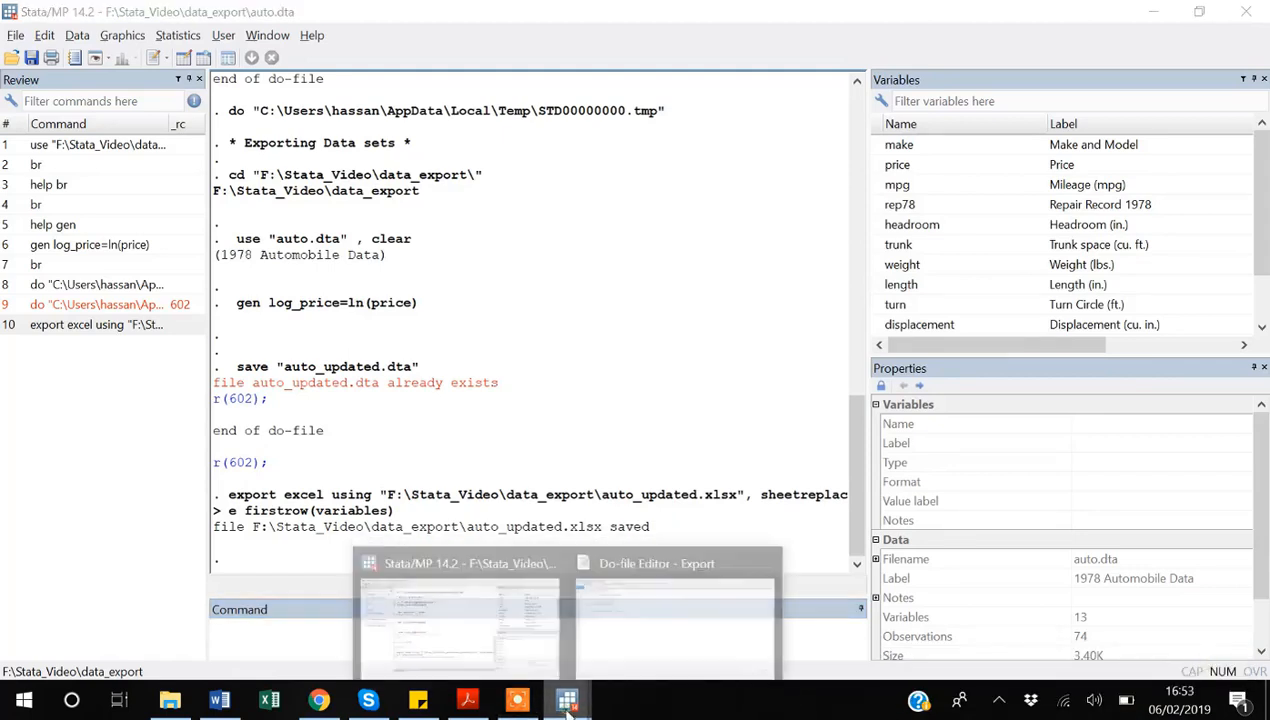
left_click(634, 618)
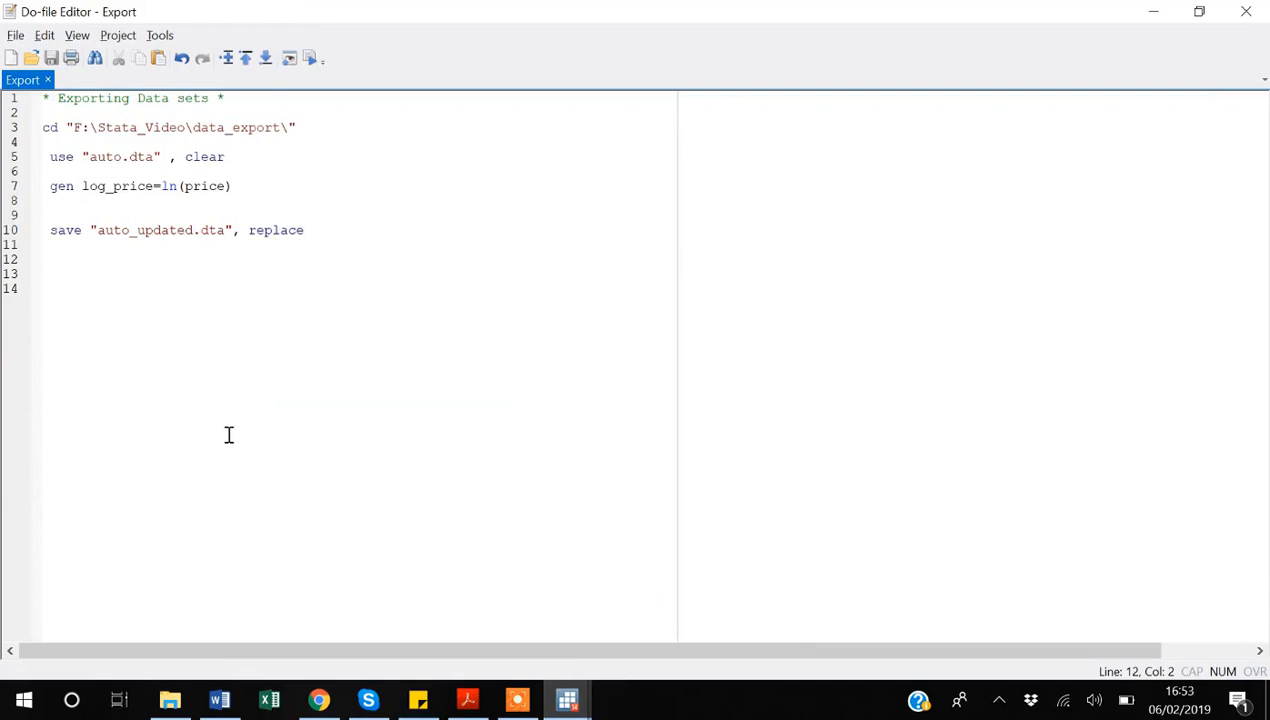
key("ctrl+v")
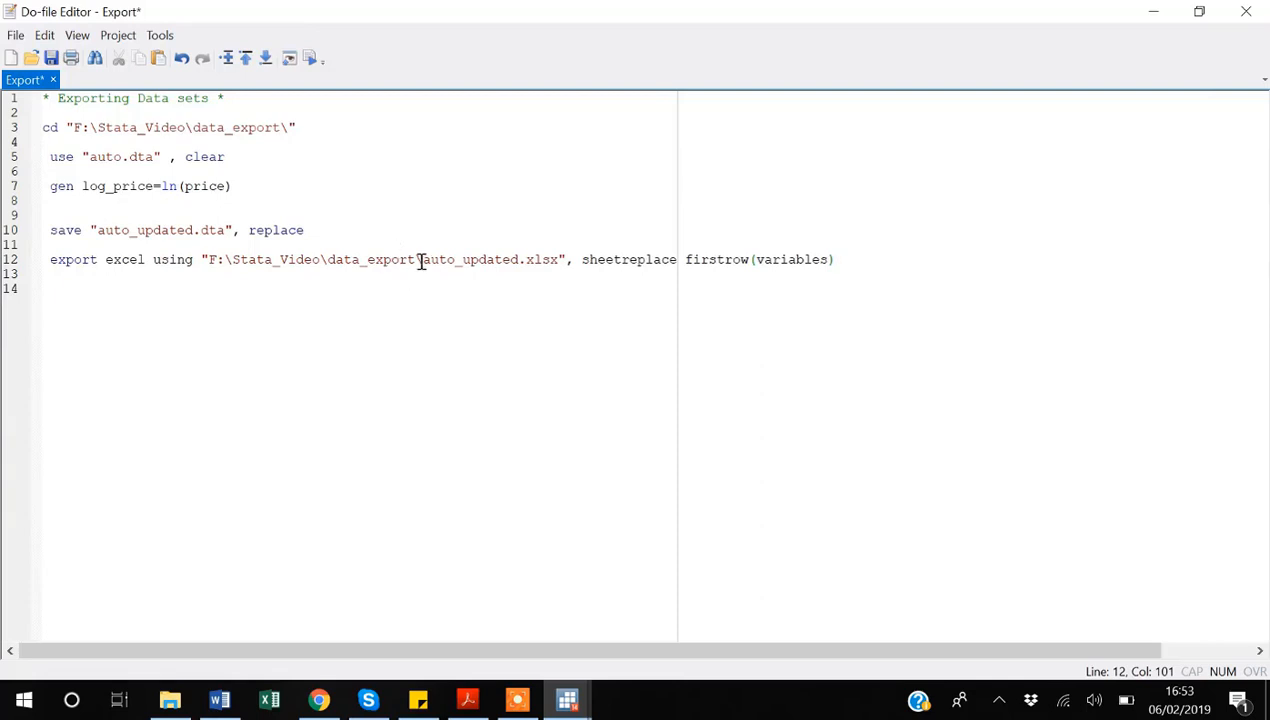
Step: Remove the folder path from the export excel command on line 12, keeping only "auto_updated.xlsx", and save the do-file
left_click_drag(420, 260, 207, 266)
key("BackSpace")
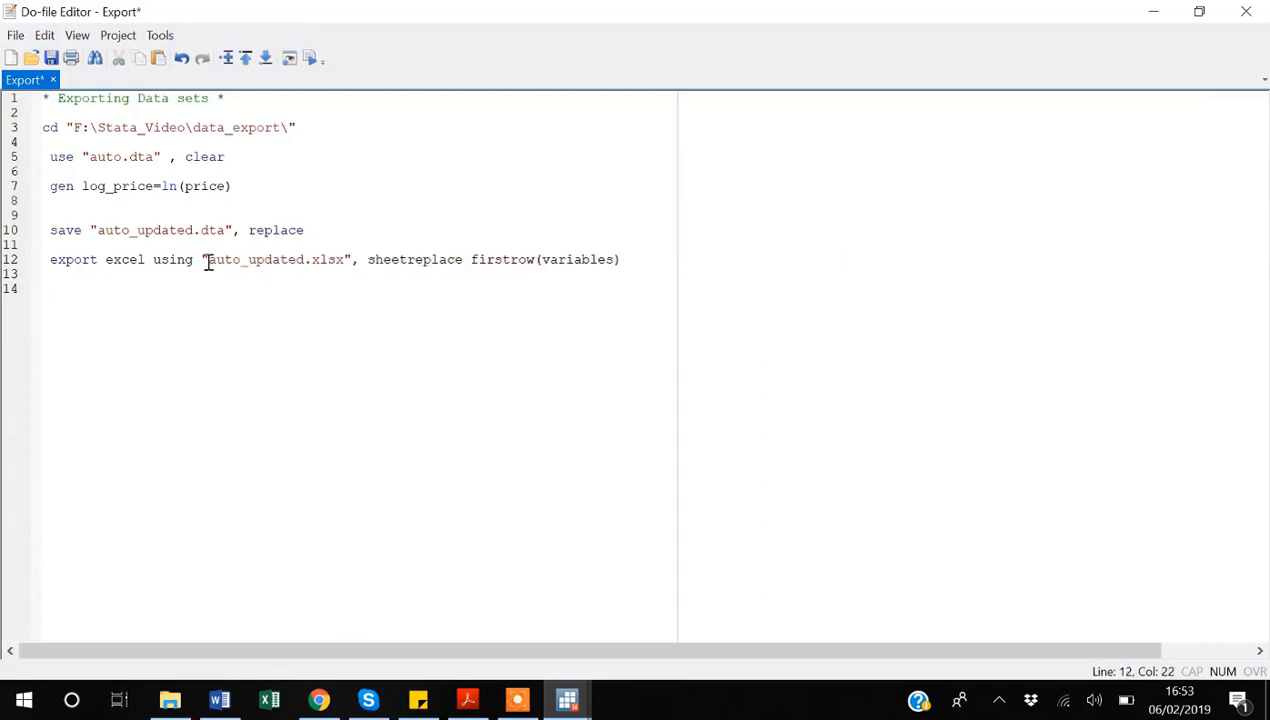
left_click(160, 303)
key("ctrl+s")
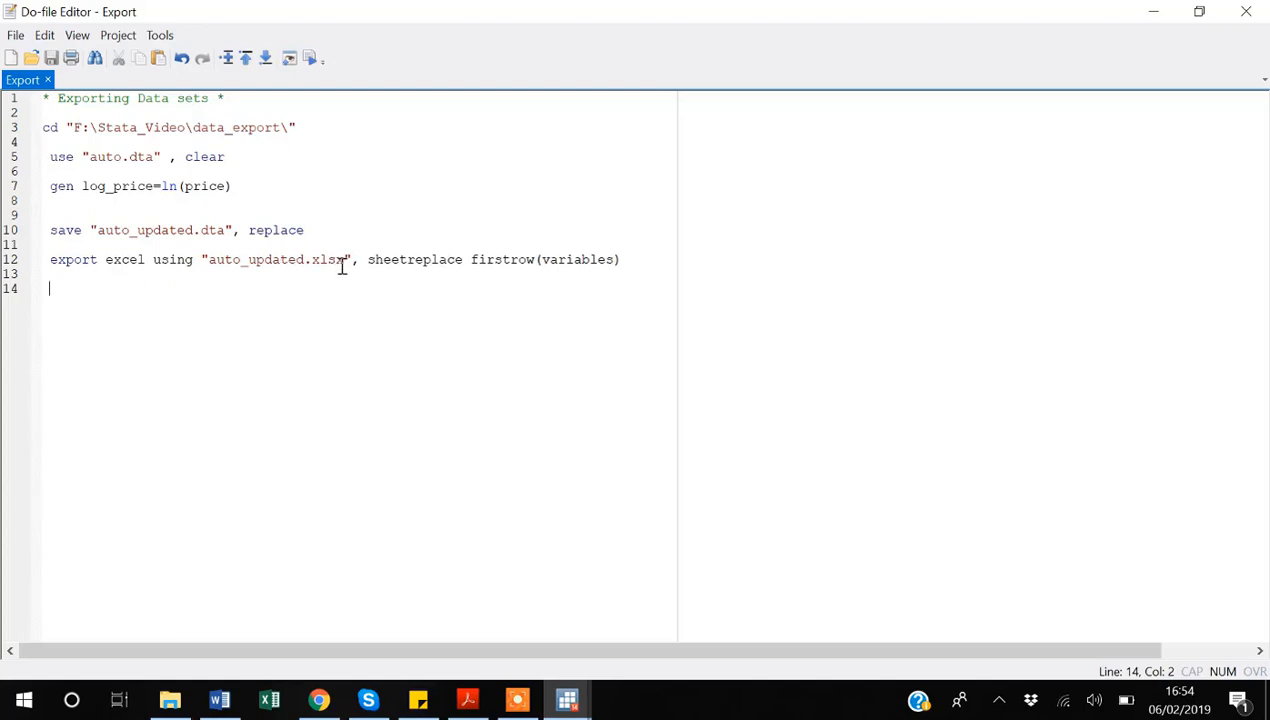
Step: Switch to File Explorer and open the auto_updated Excel workbook from the data_export folder
left_click(172, 700)
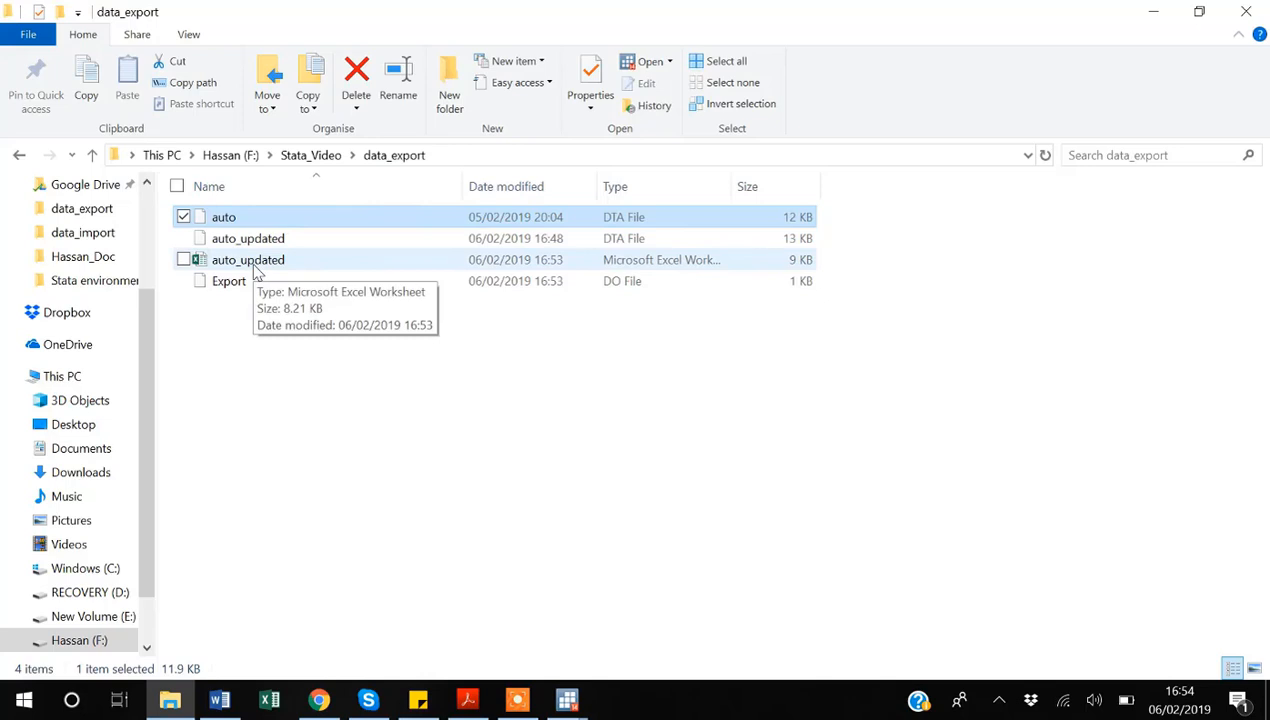
left_click(241, 266)
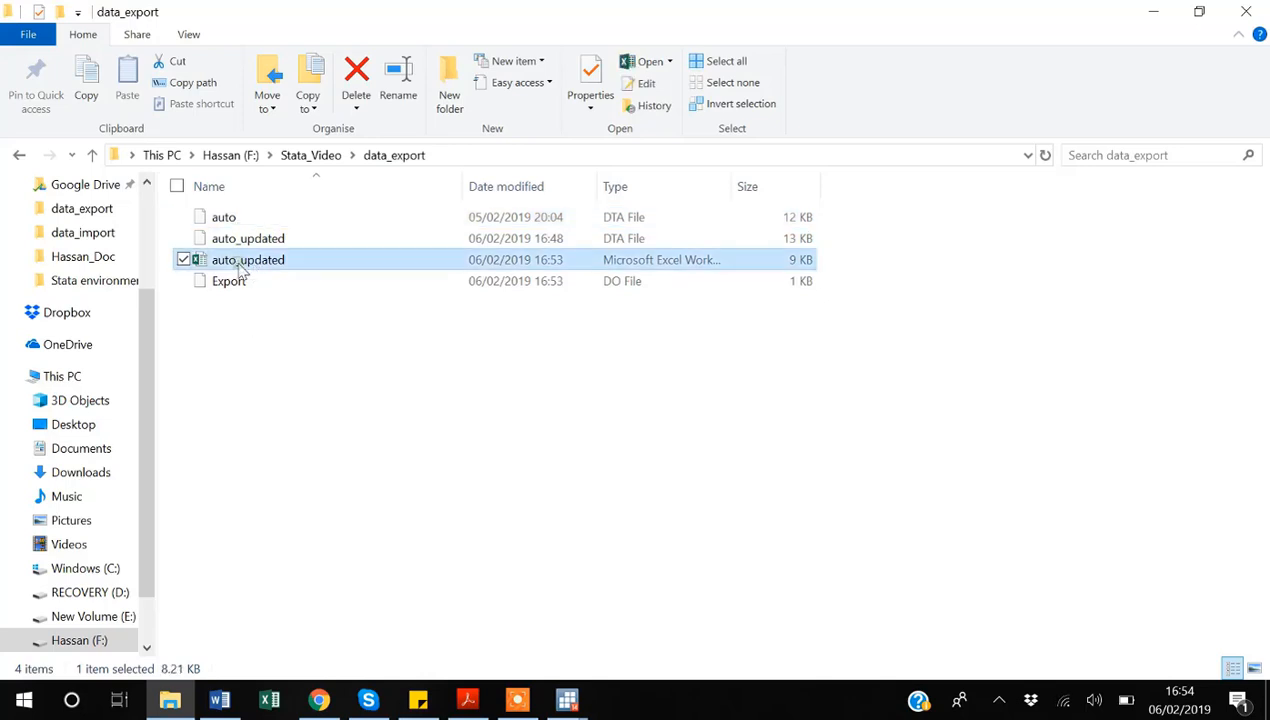
double_click(241, 266)
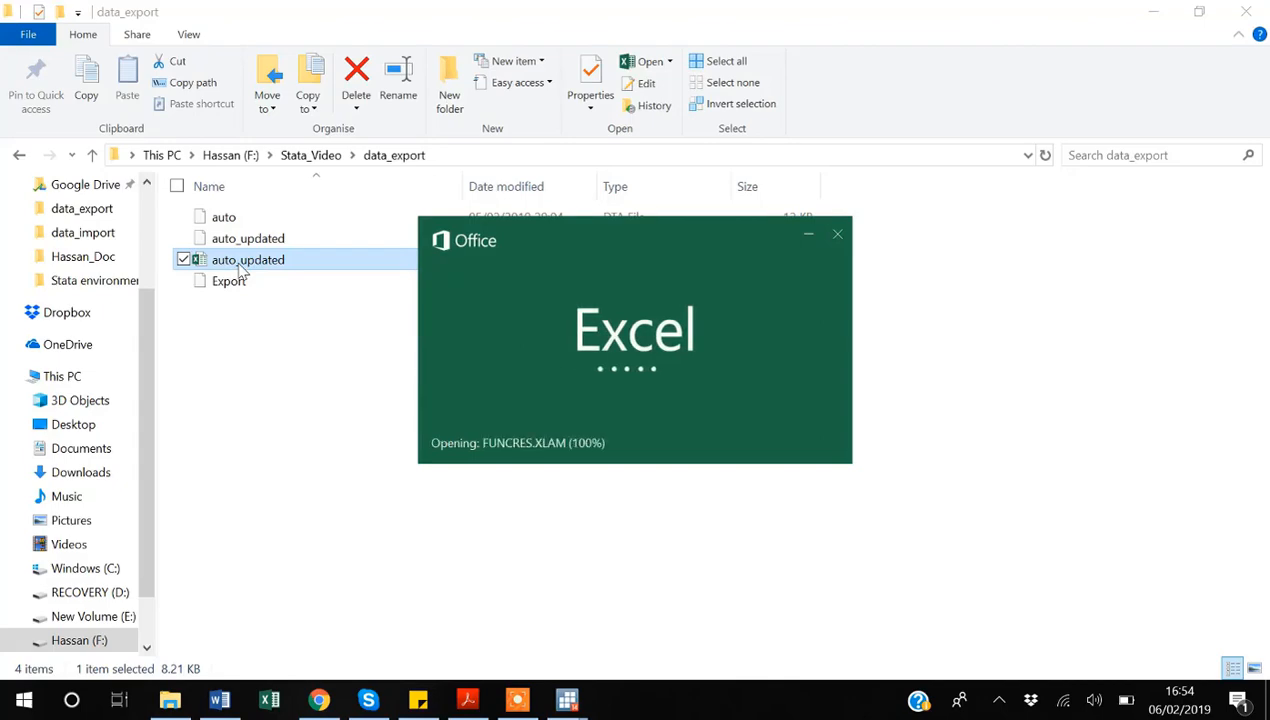
left_click(519, 701)
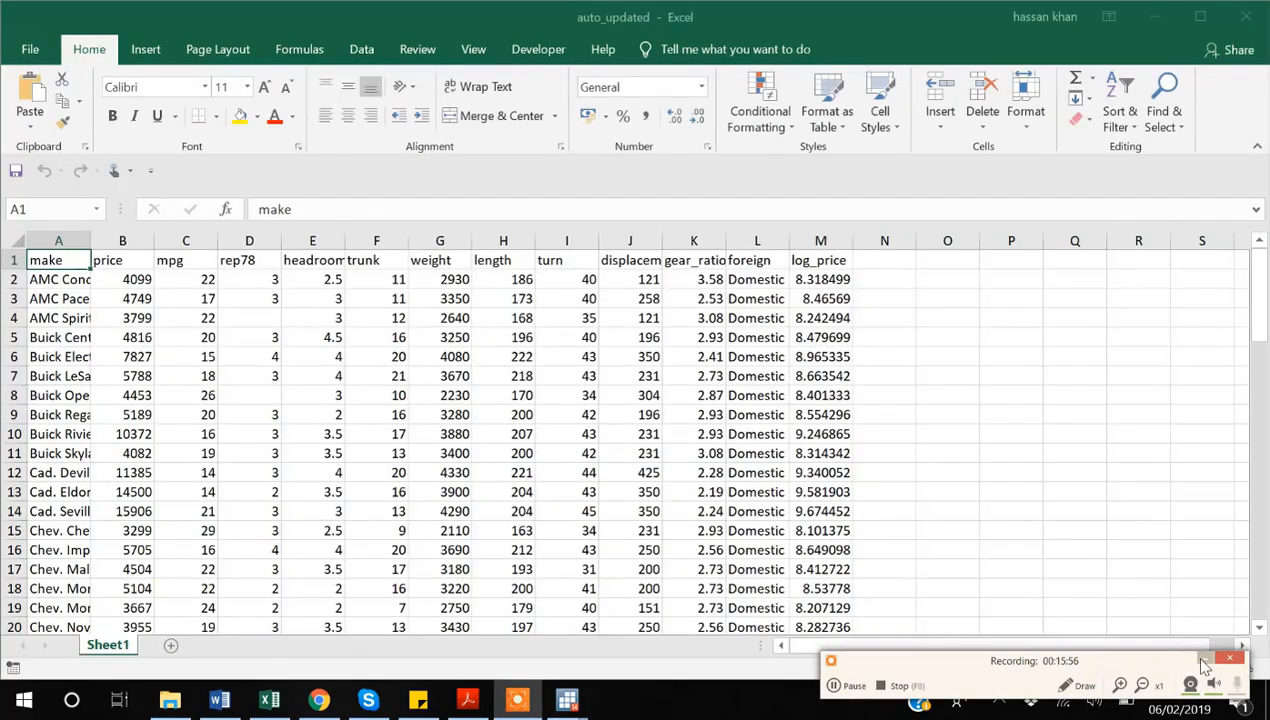
left_click(1201, 659)
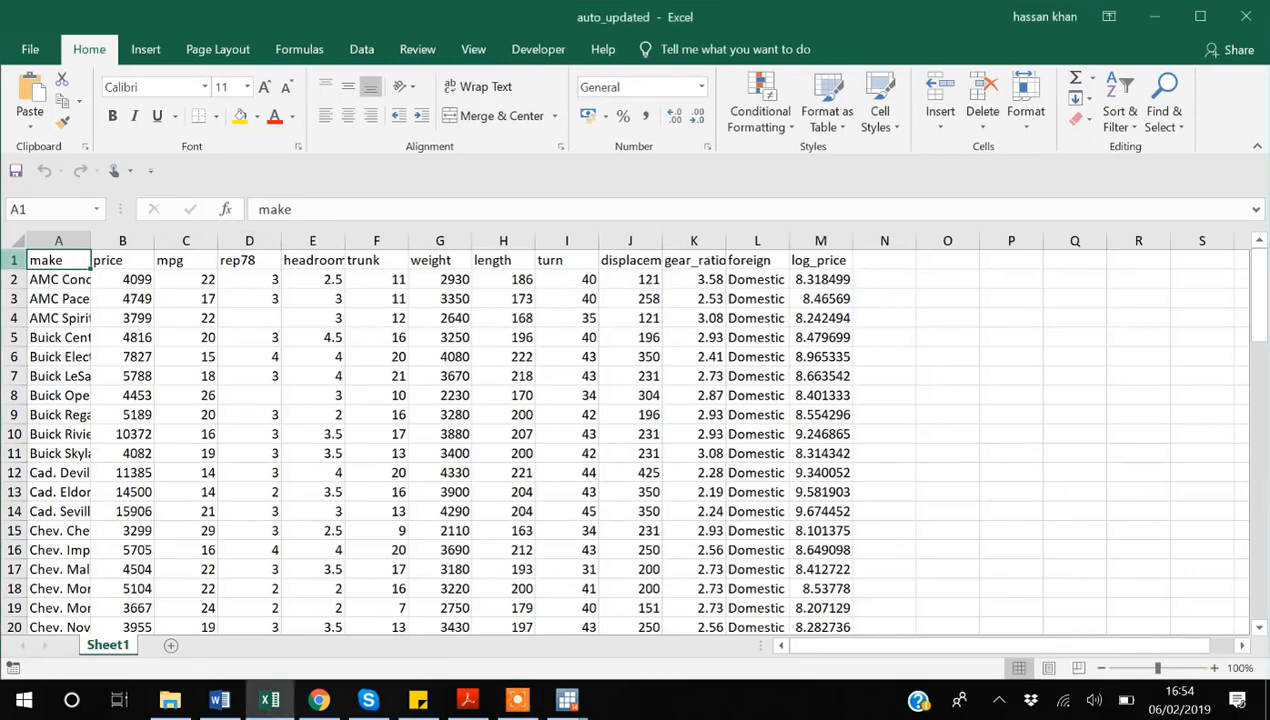
Step: Autofit the width of all columns in Sheet1 to their contents
left_click(12, 238)
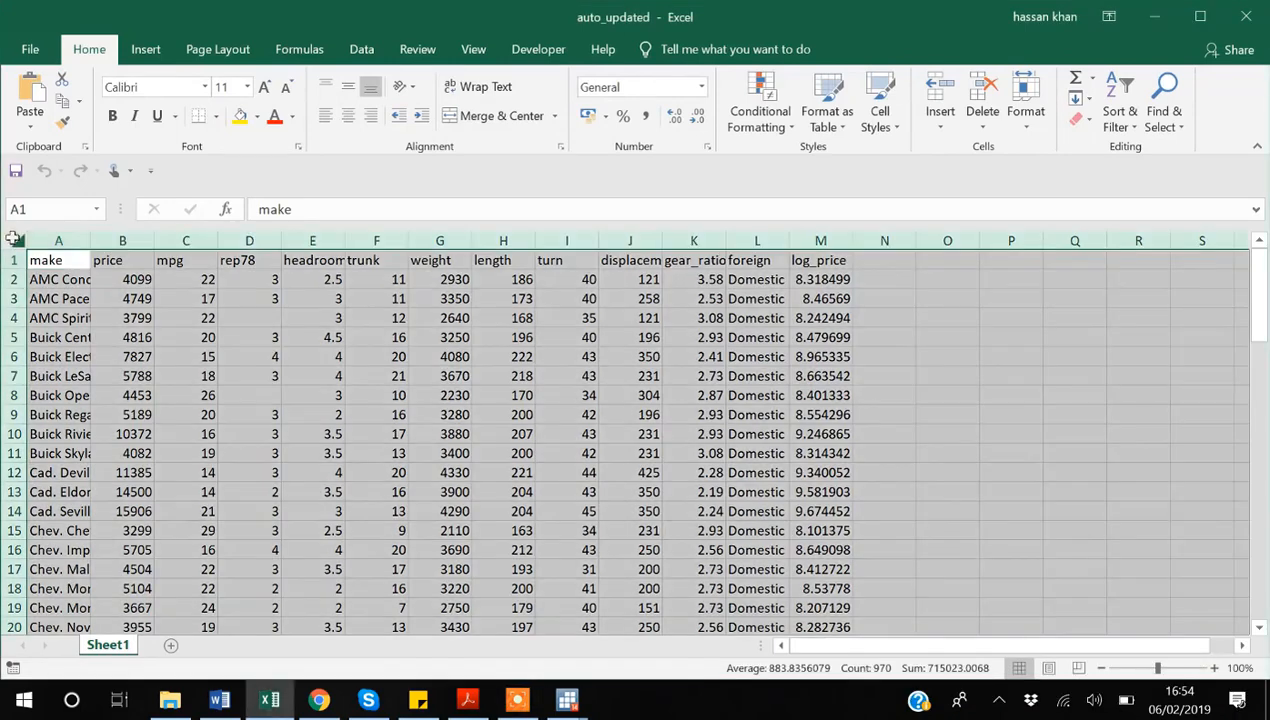
double_click(89, 240)
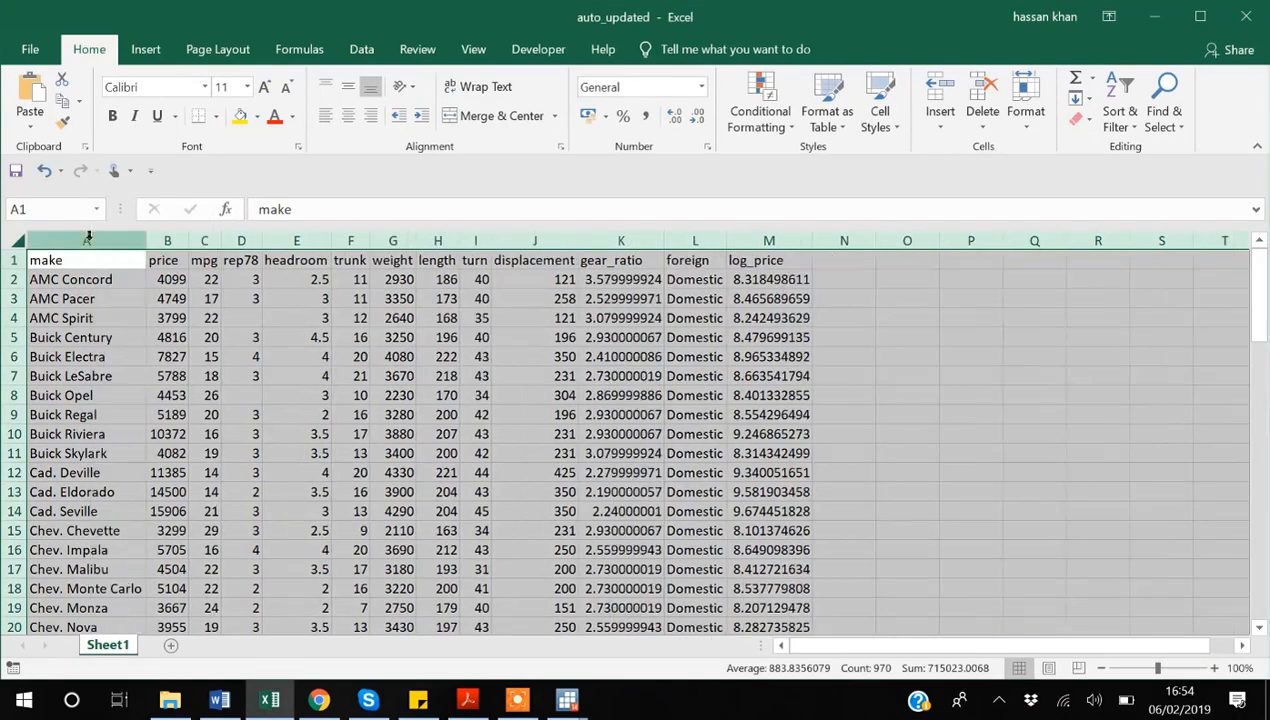
left_click(438, 317)
Step: Examine the log_price and foreign columns of the exported sheet, from the first record through the last row
left_click(746, 279)
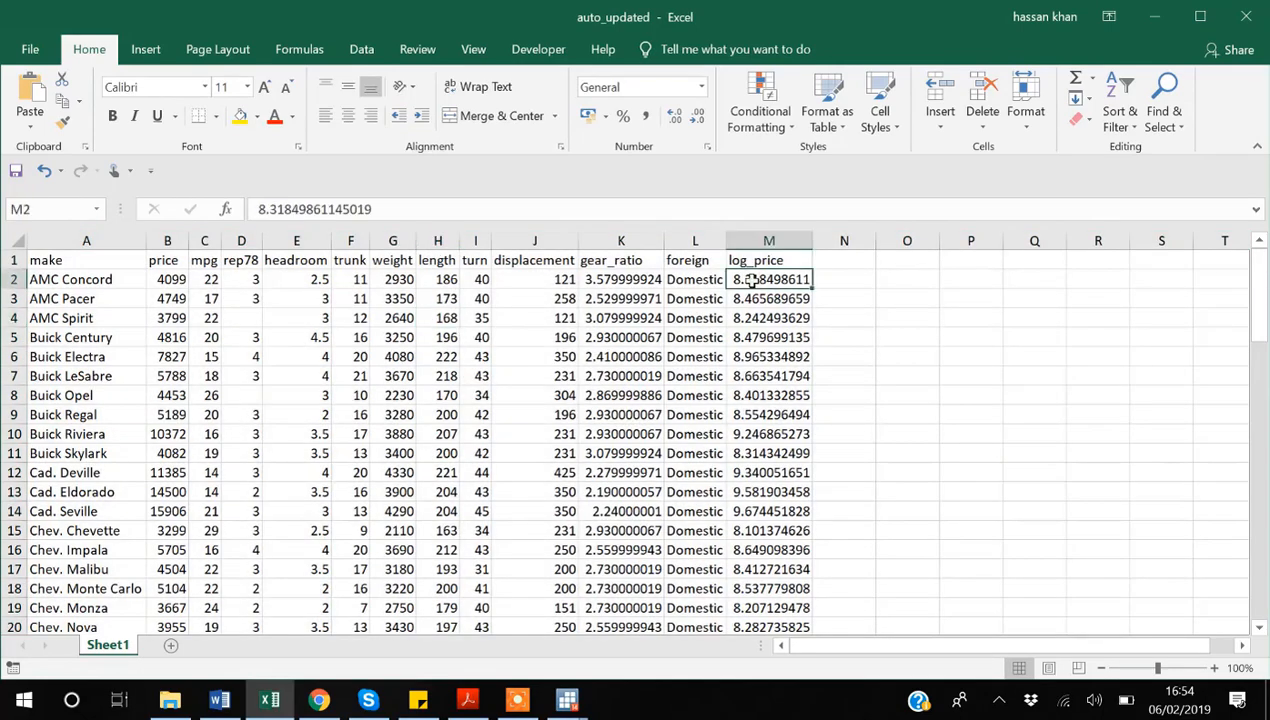
left_click(691, 283)
key("Down")
key("Down")
key("Down")
key("Down")
key("Down")
key("Down")
key("Down")
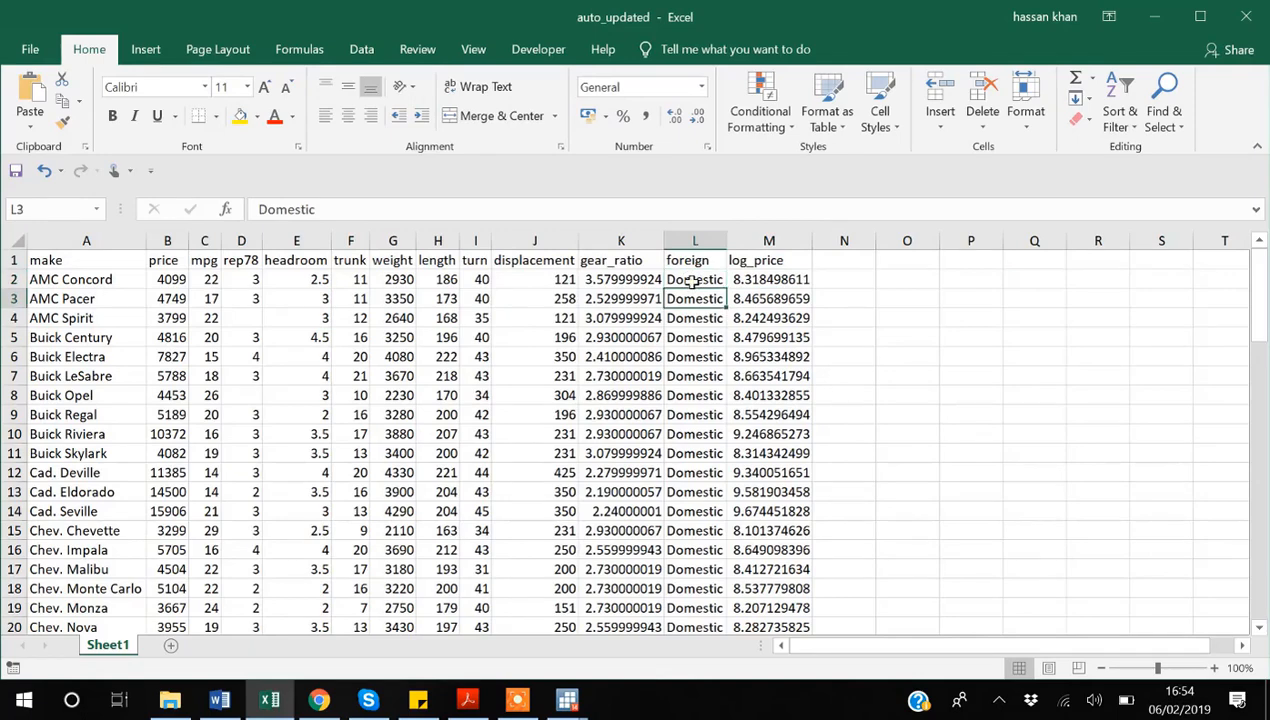
key("Down")
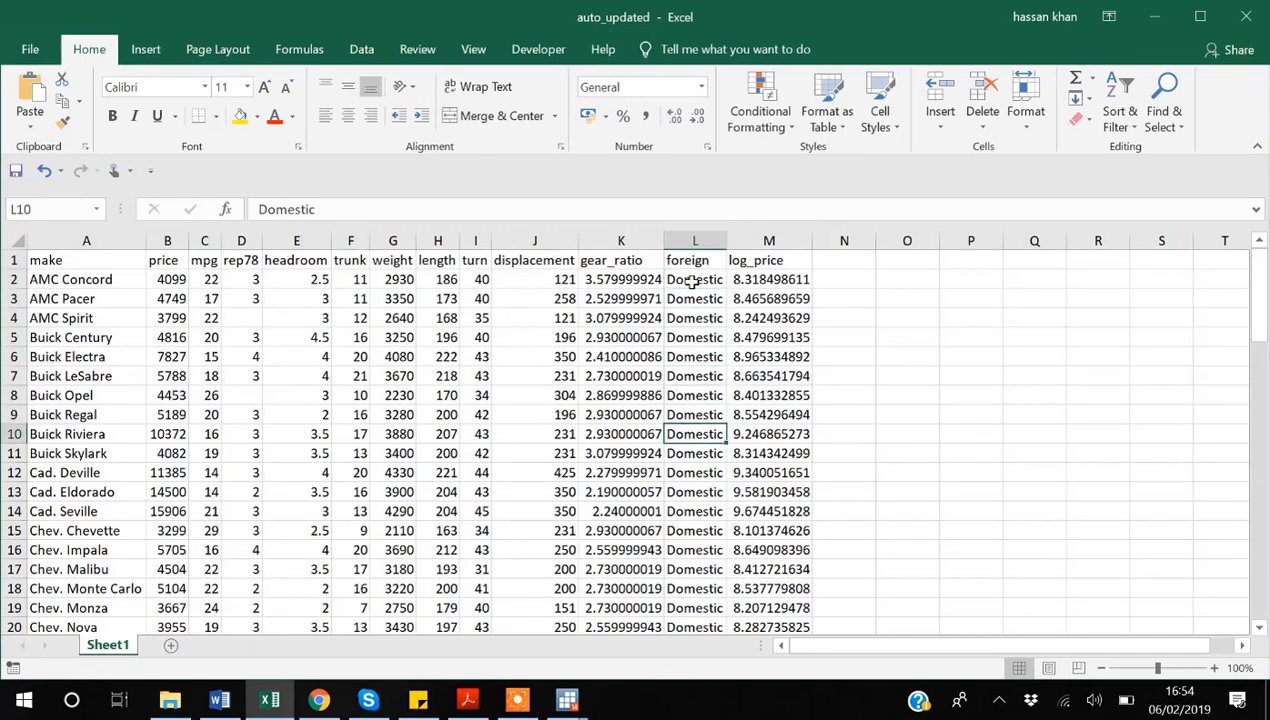
key("ctrl+Down")
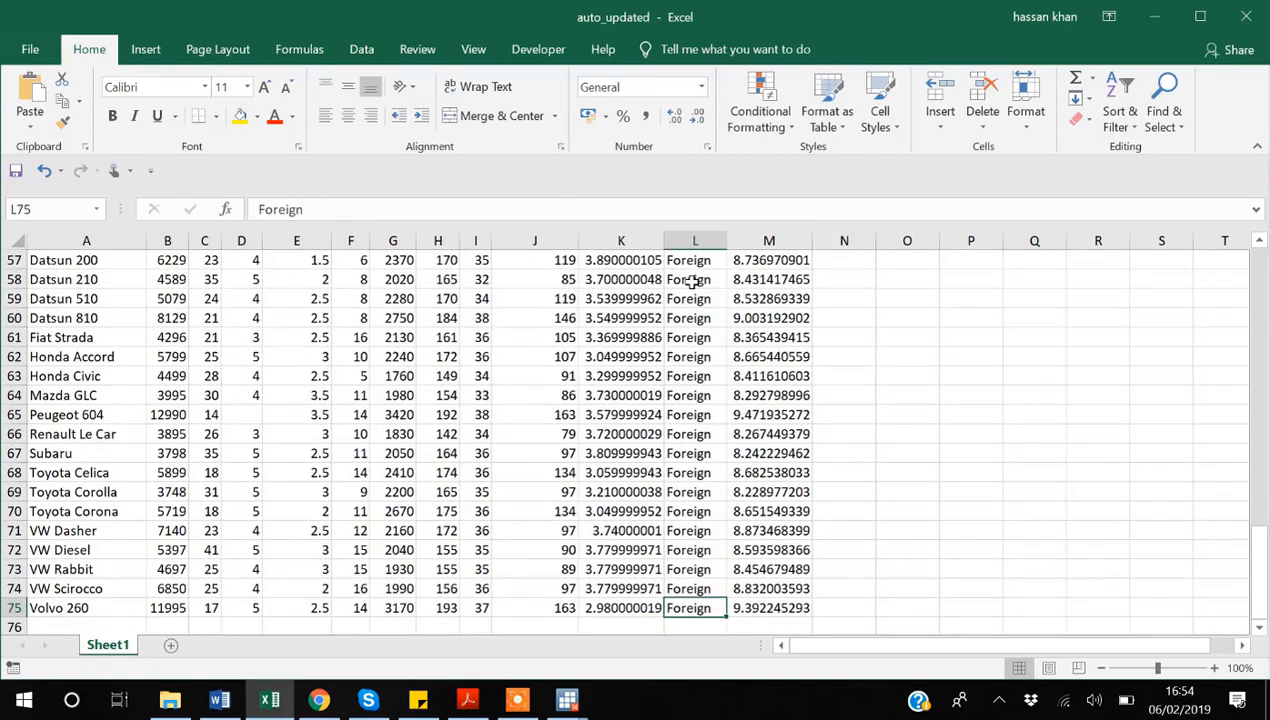
key("ctrl+Up")
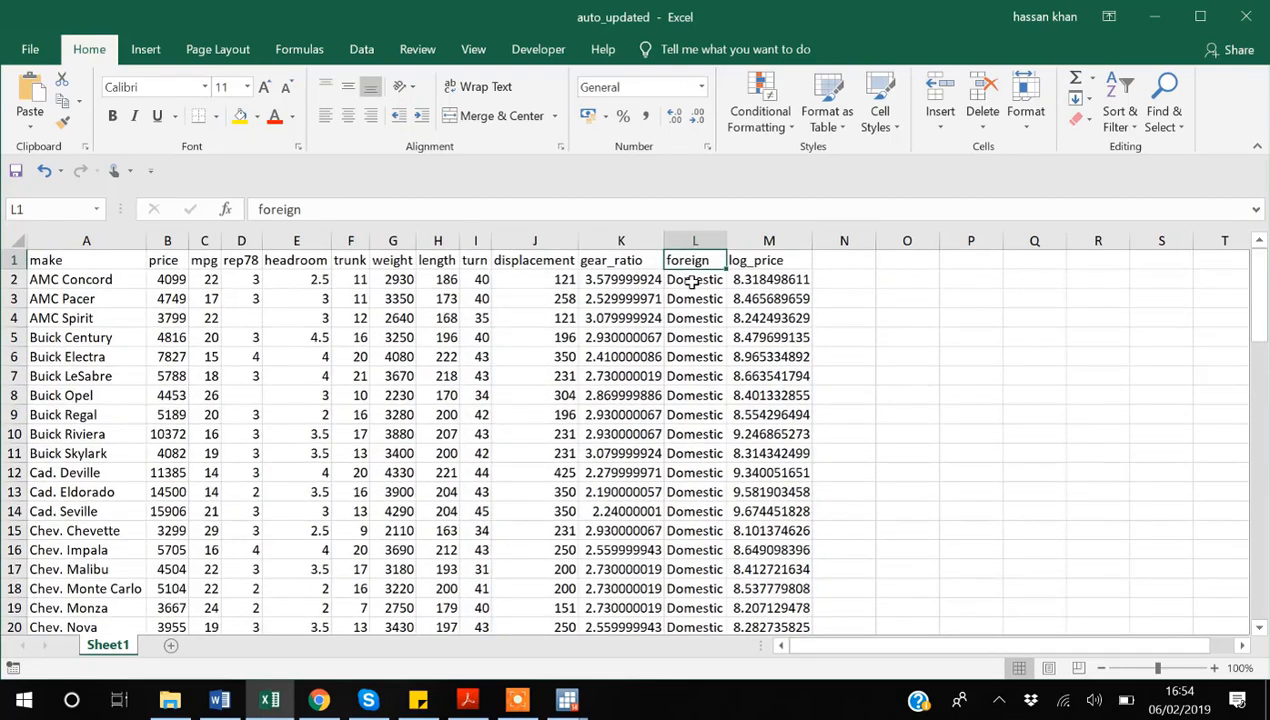
key("Down")
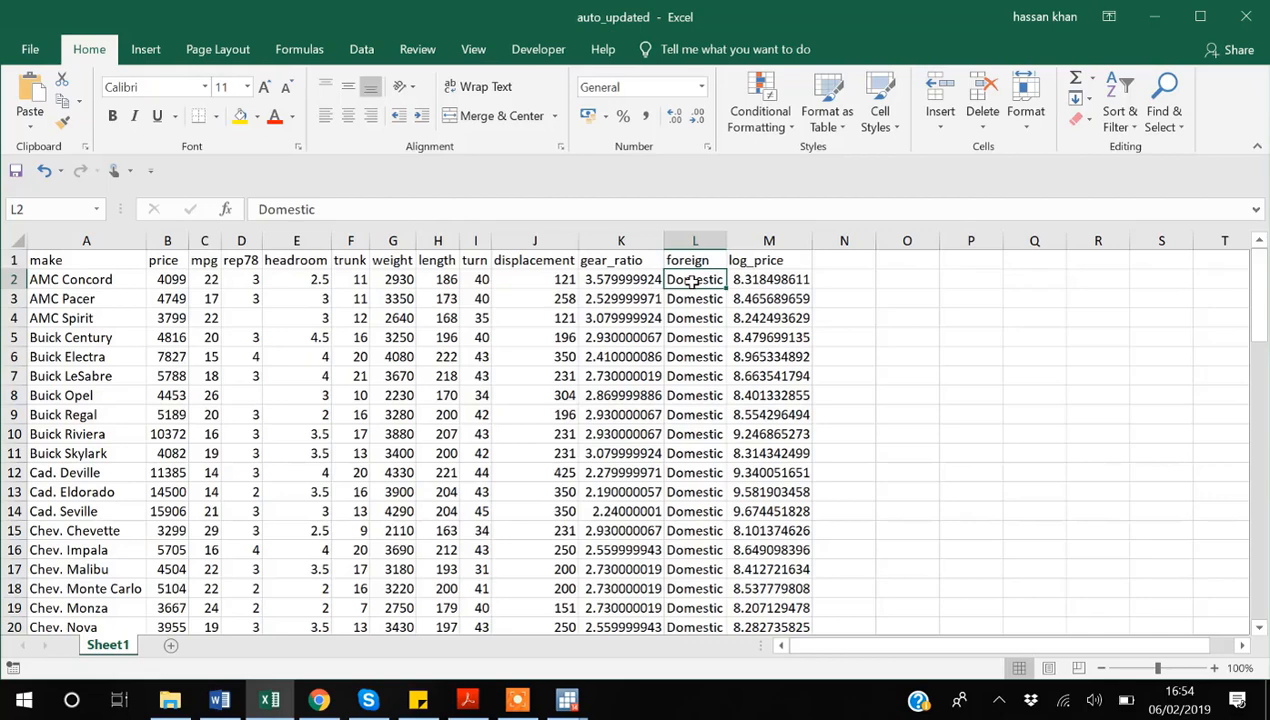
key("Down")
key("Down")
key("Down")
key("Down")
key("Down")
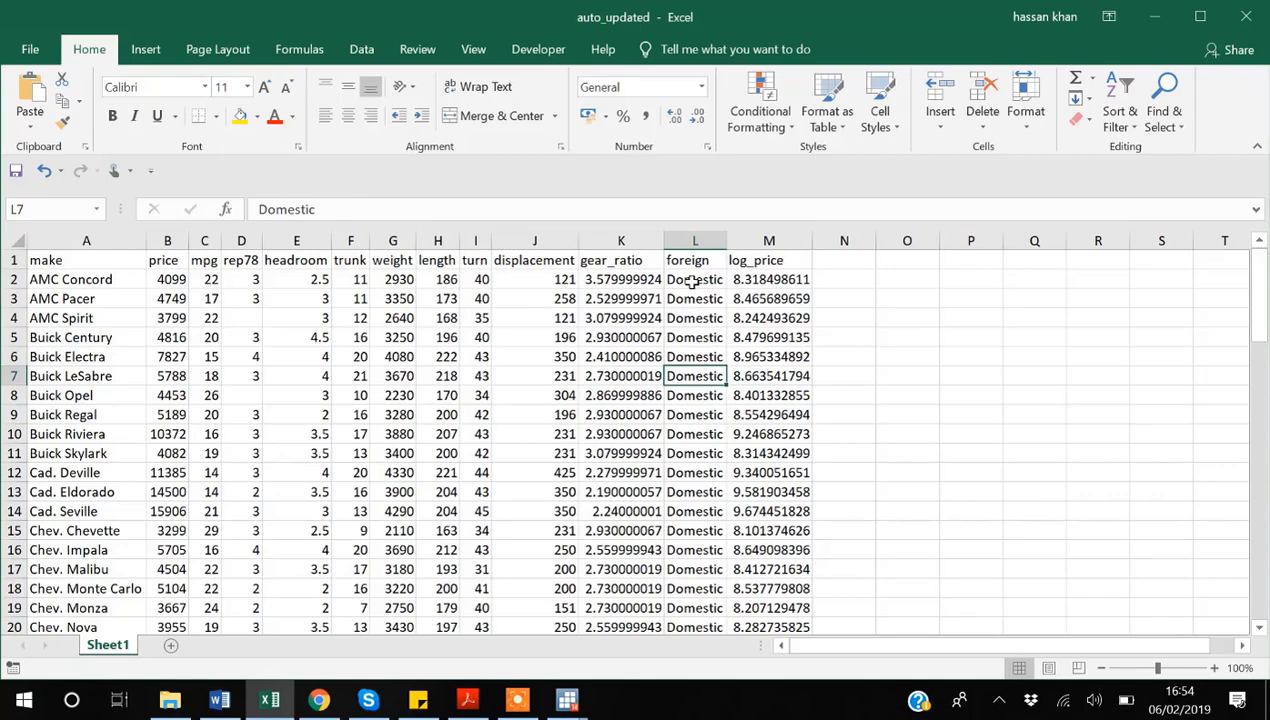
Step: Close the auto_updated workbook without saving changes and switch to the main Stata window
left_click(1245, 16)
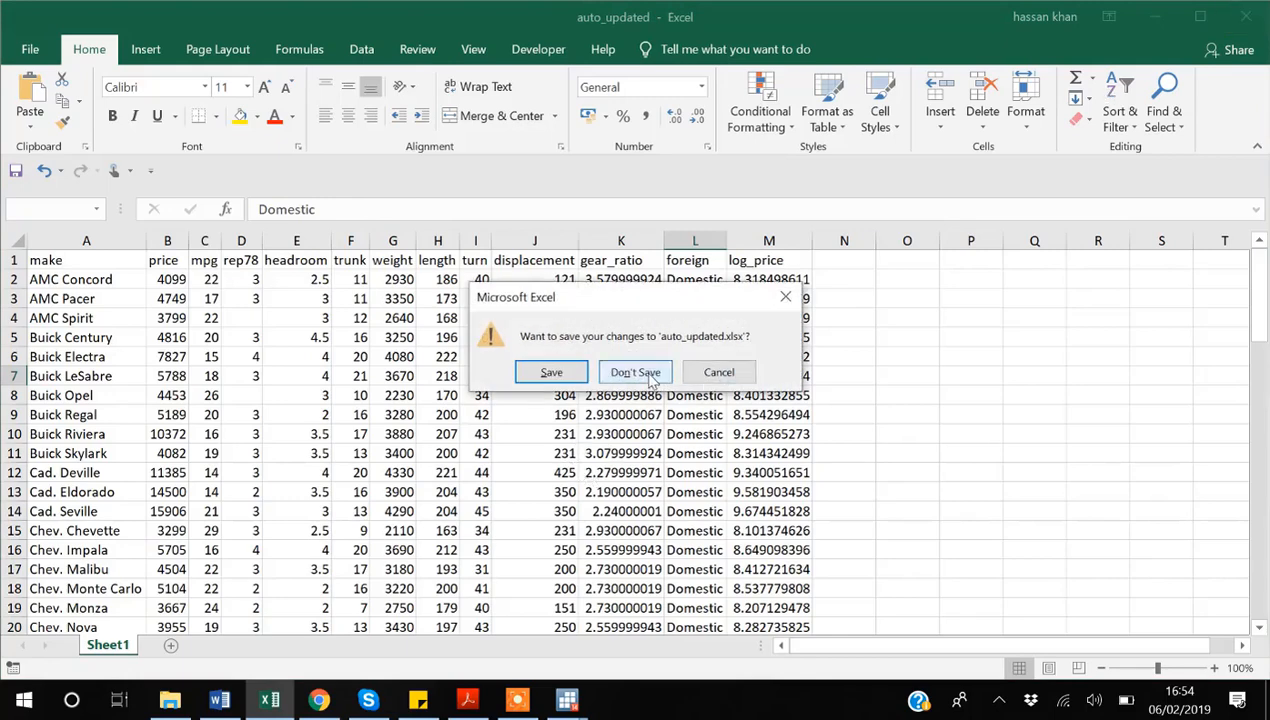
left_click(648, 376)
left_click(343, 472)
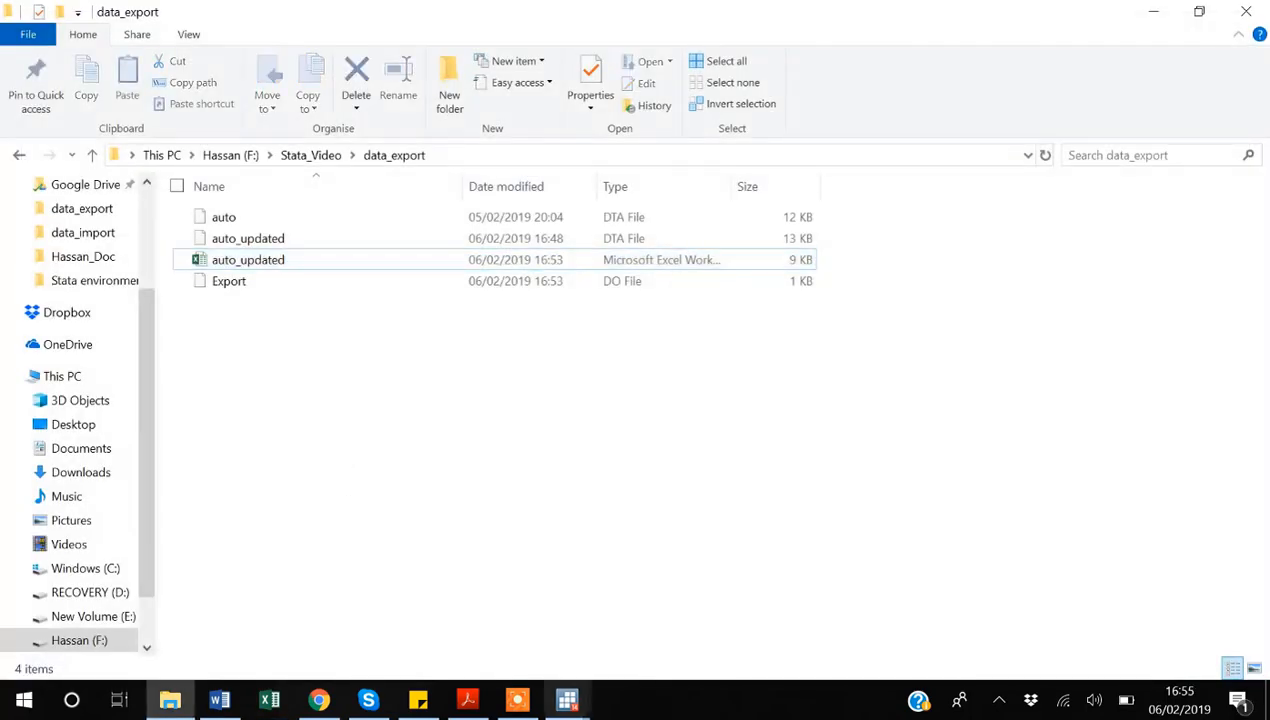
left_click(567, 700)
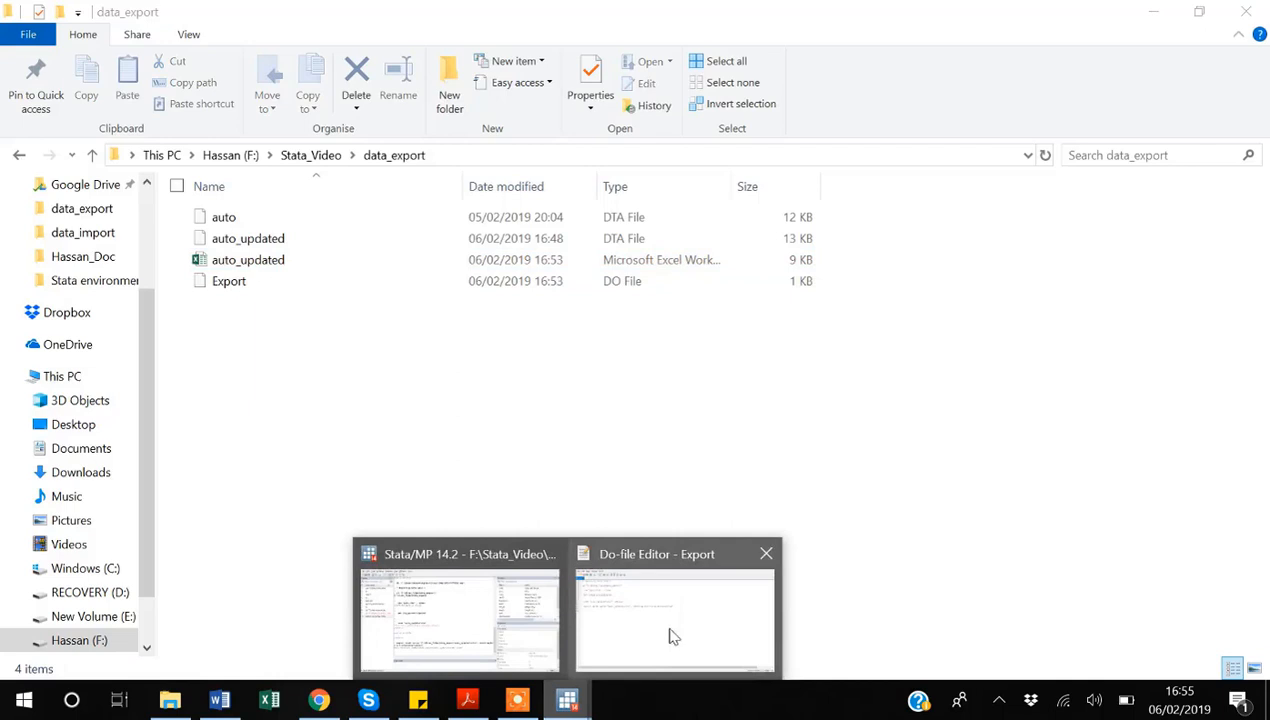
left_click(490, 618)
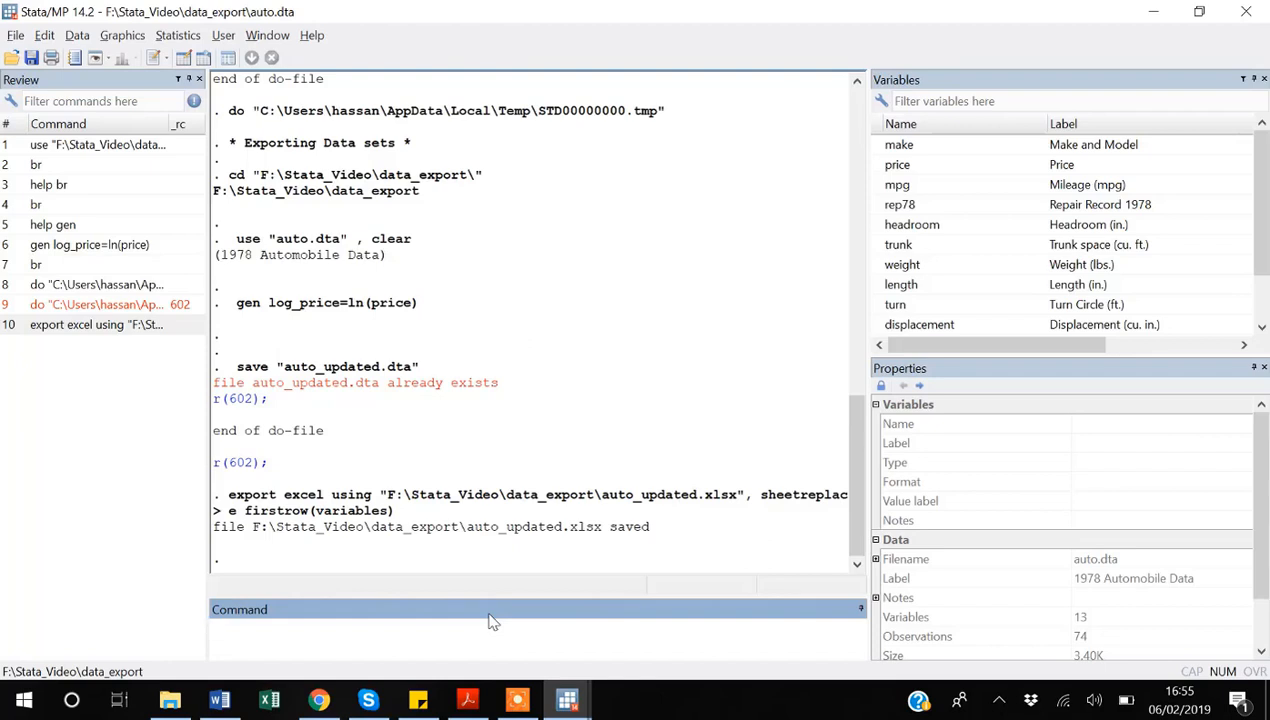
Step: Start exporting the data as delimited text, leaving the variable selection empty to include all variables
left_click(15, 38)
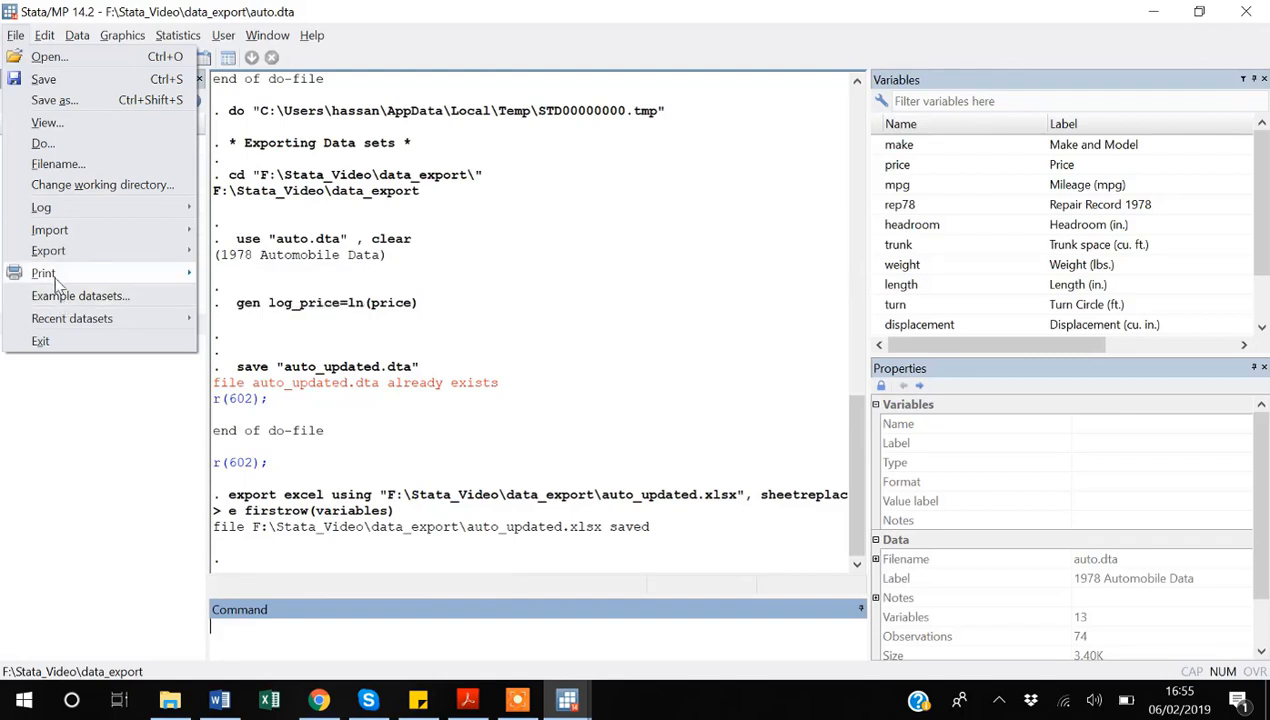
mouse_move(57, 262)
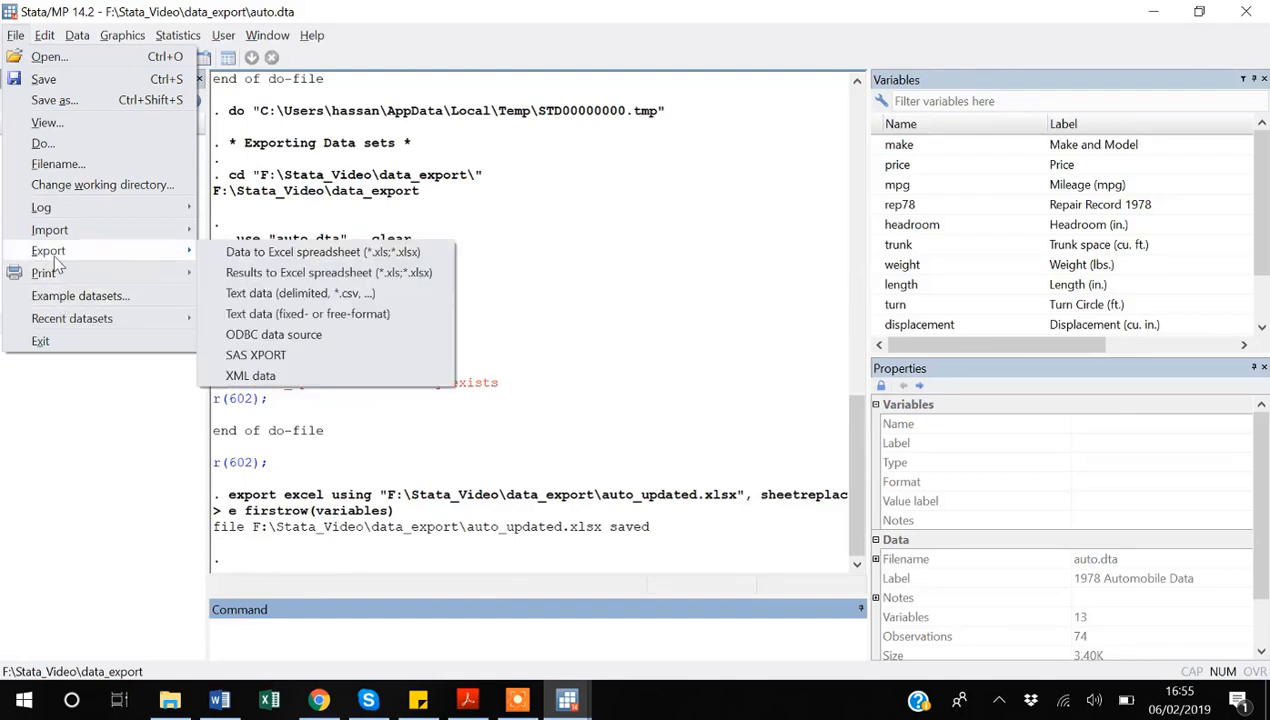
left_click(281, 296)
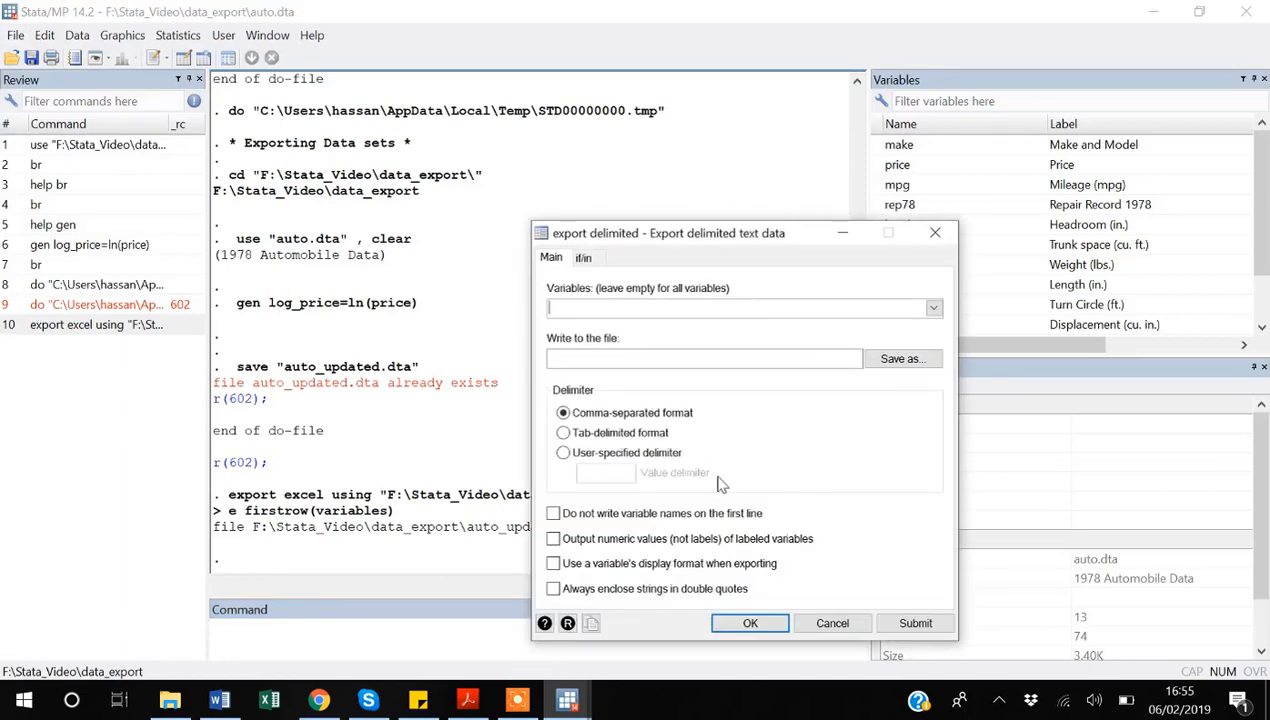
left_click_drag(800, 240, 682, 153)
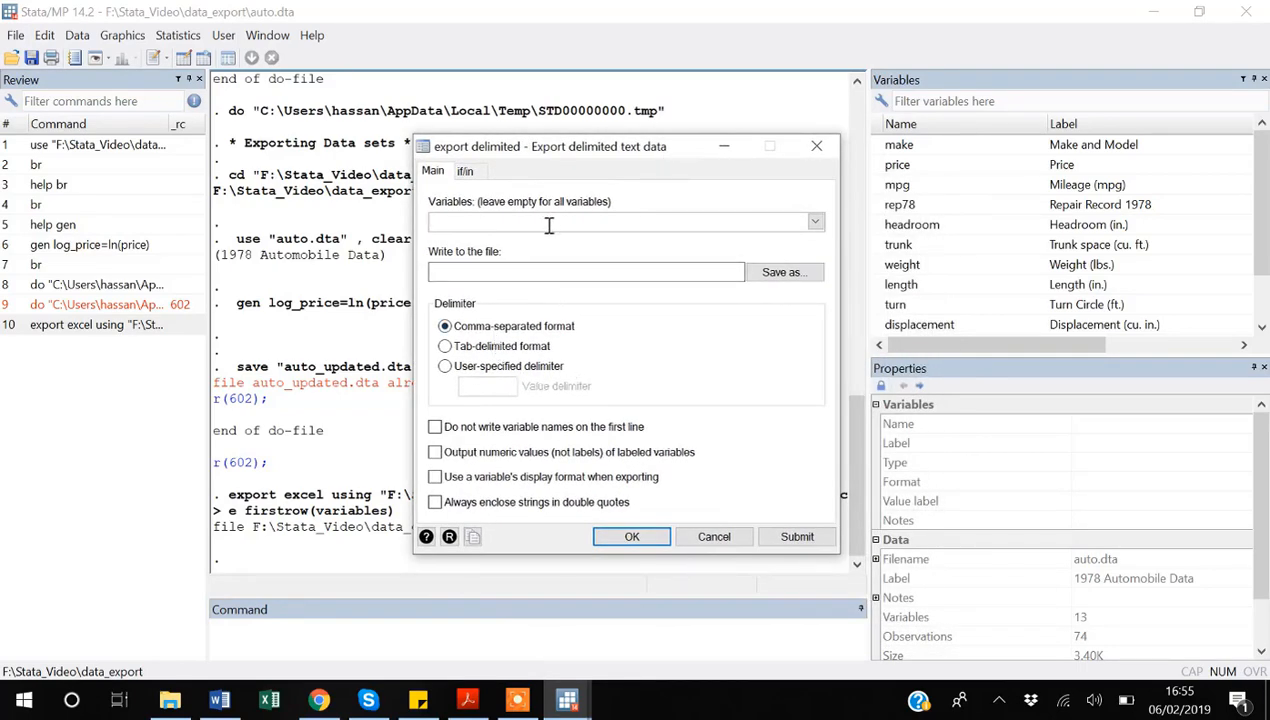
Step: Set the export file to auto_csv in the data_export folder, with type Comma Separated Values (*.csv)
left_click(776, 276)
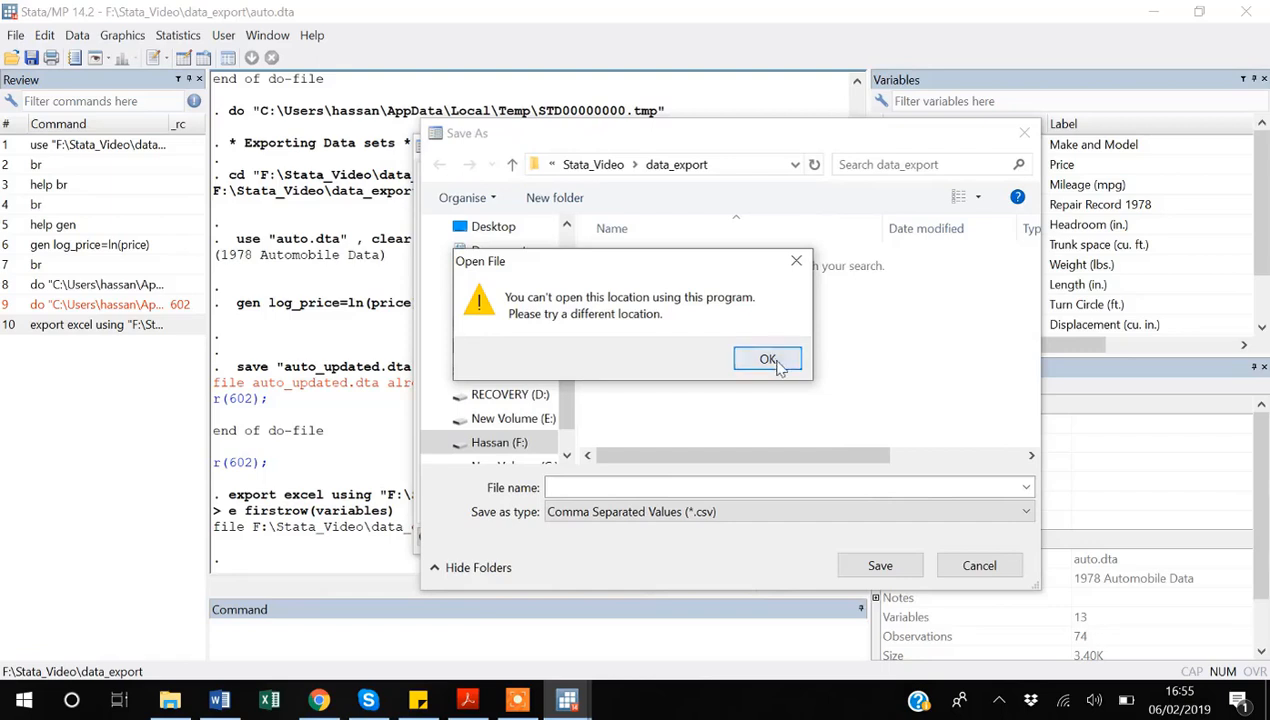
left_click(796, 266)
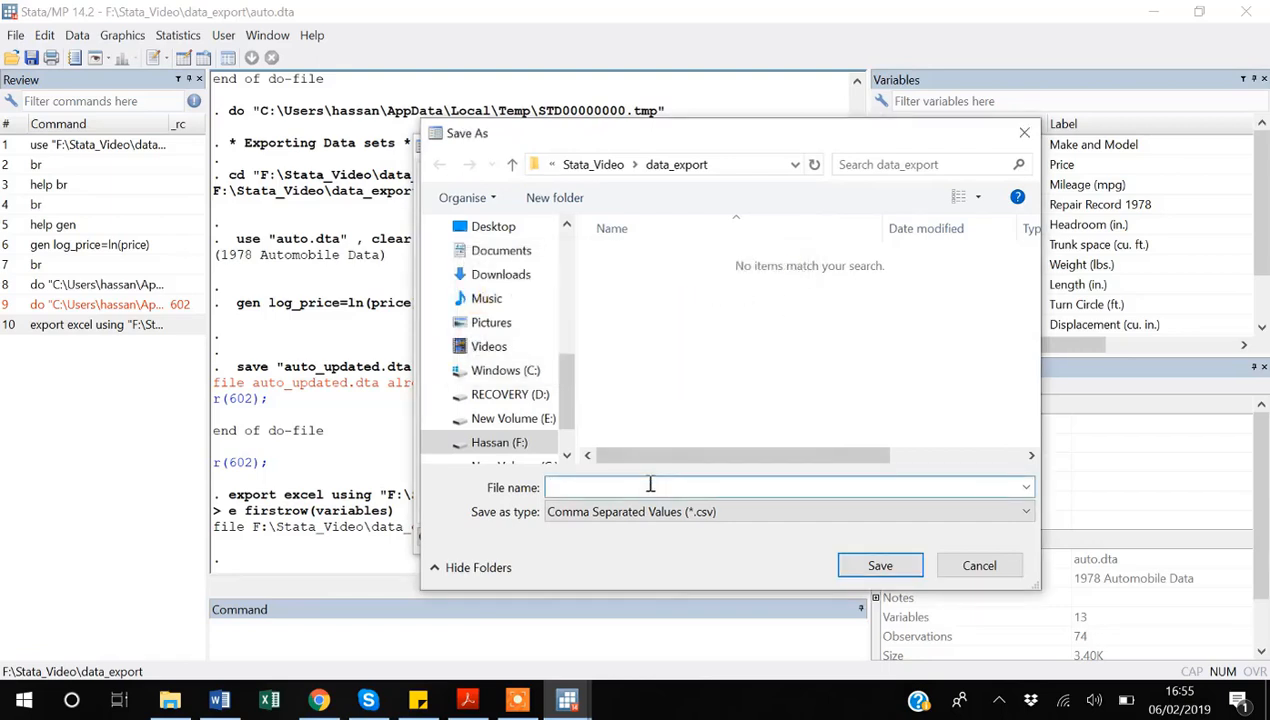
type("auto")
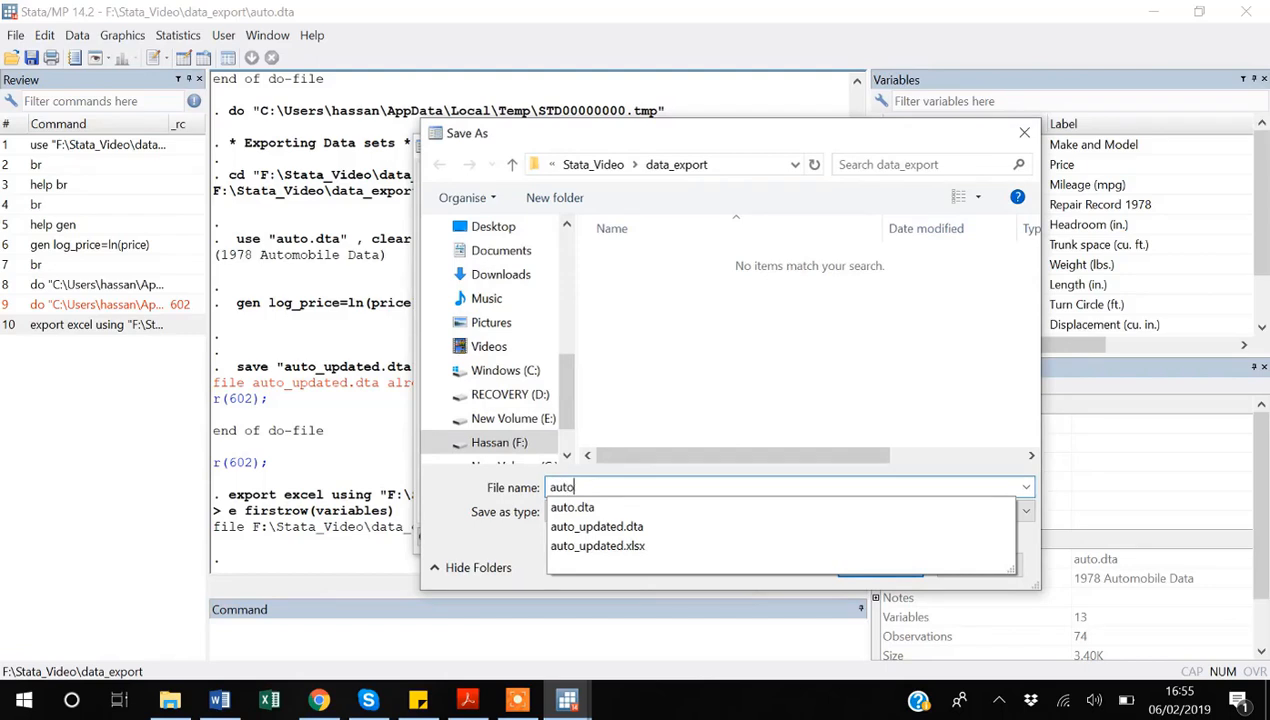
type("_cs")
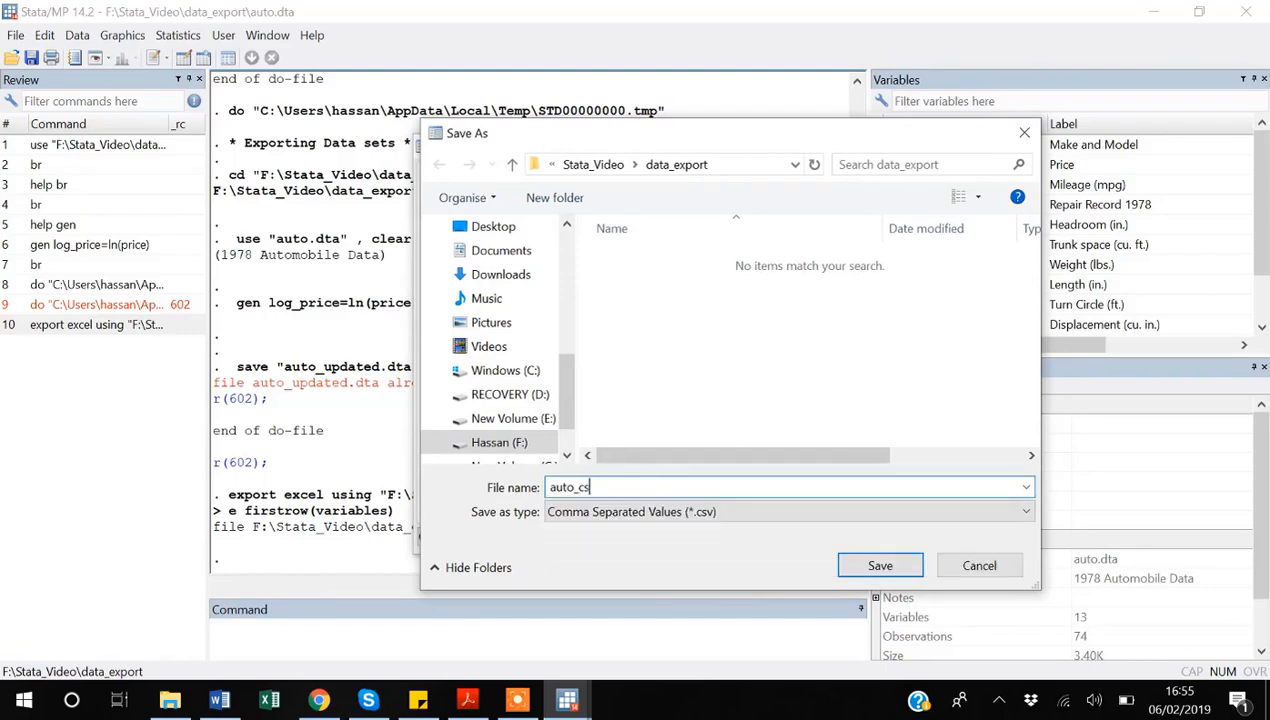
type("v")
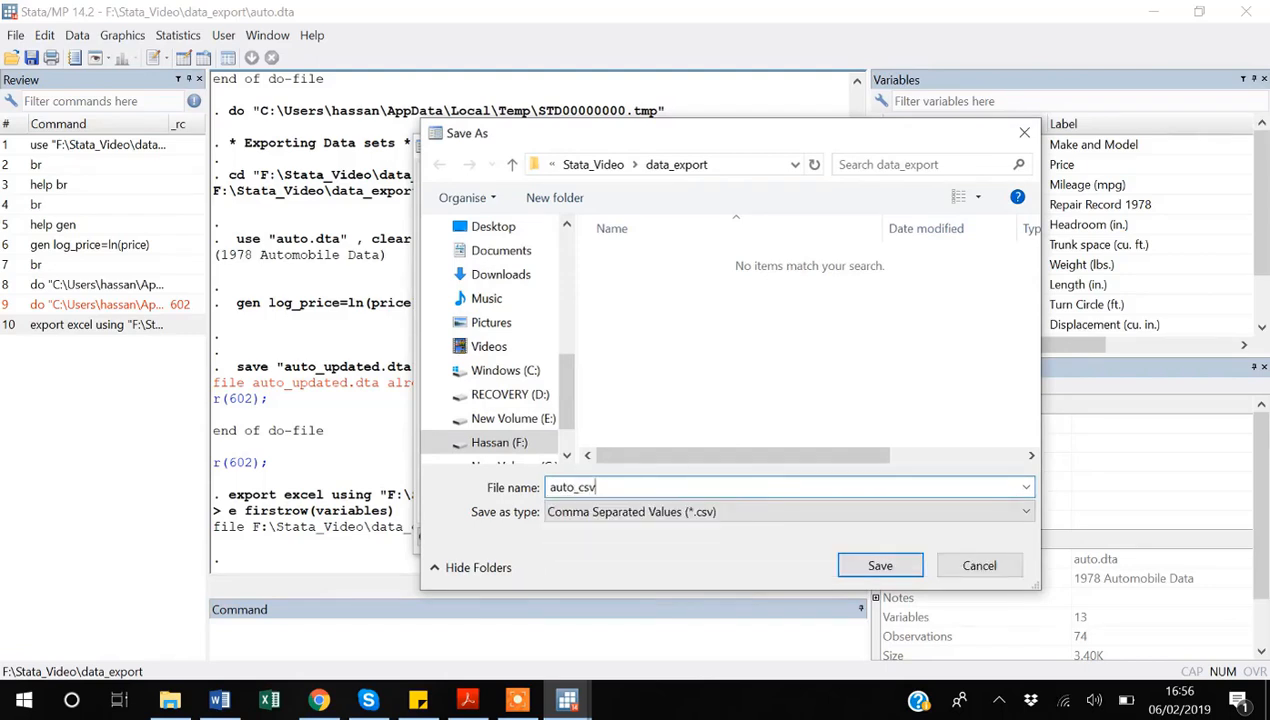
left_click(882, 567)
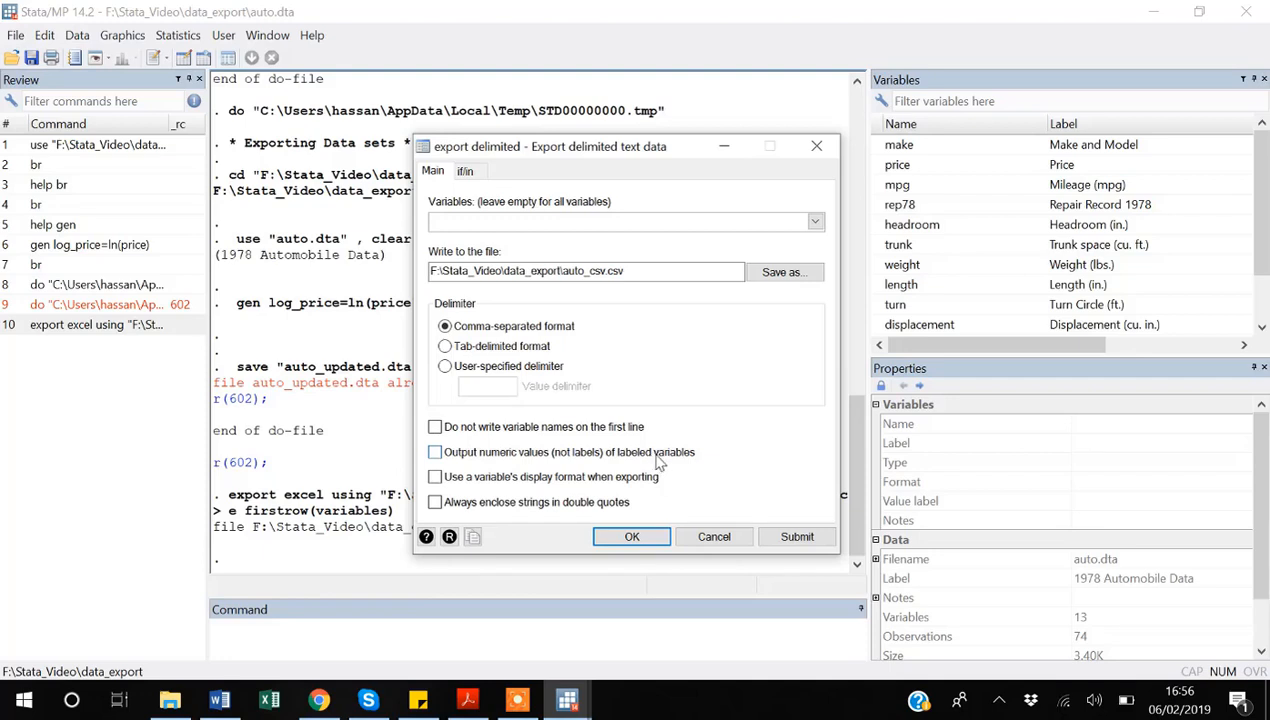
Step: Enable output of numeric values instead of labels for labeled variables, submit the comma-separated export and close the dialog
left_click(435, 453)
left_click(435, 452)
left_click(798, 537)
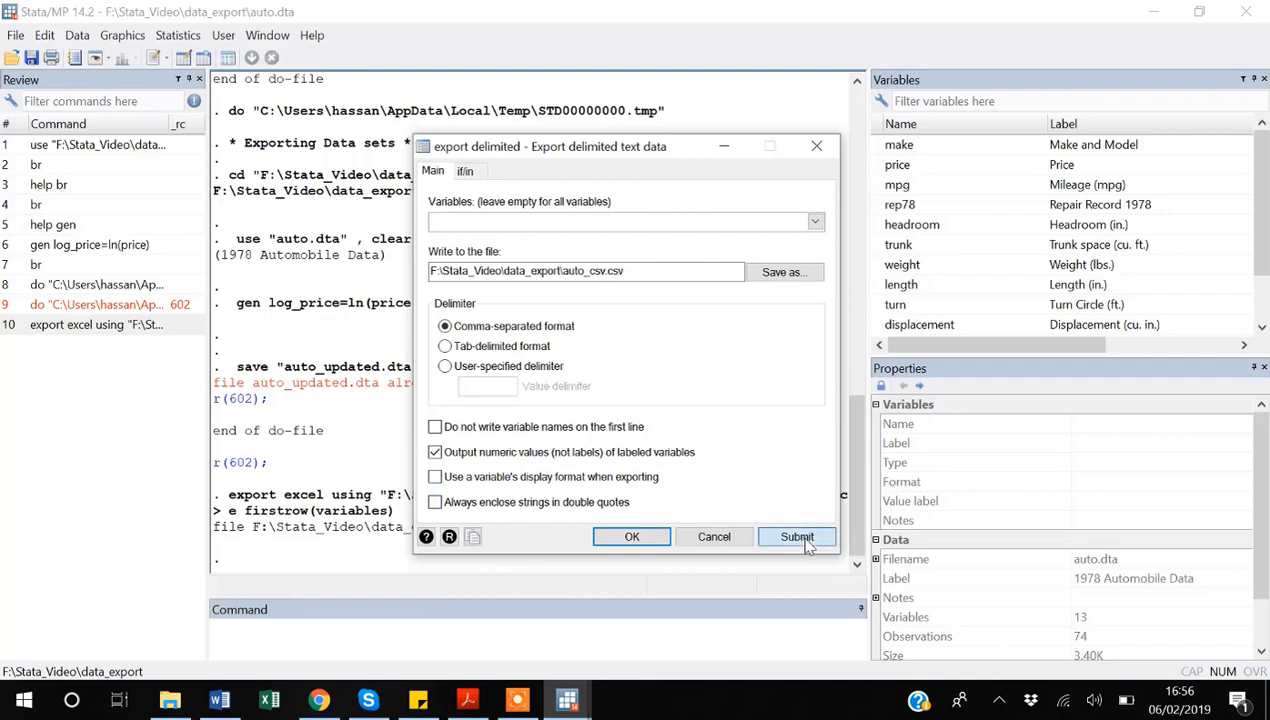
left_click(818, 148)
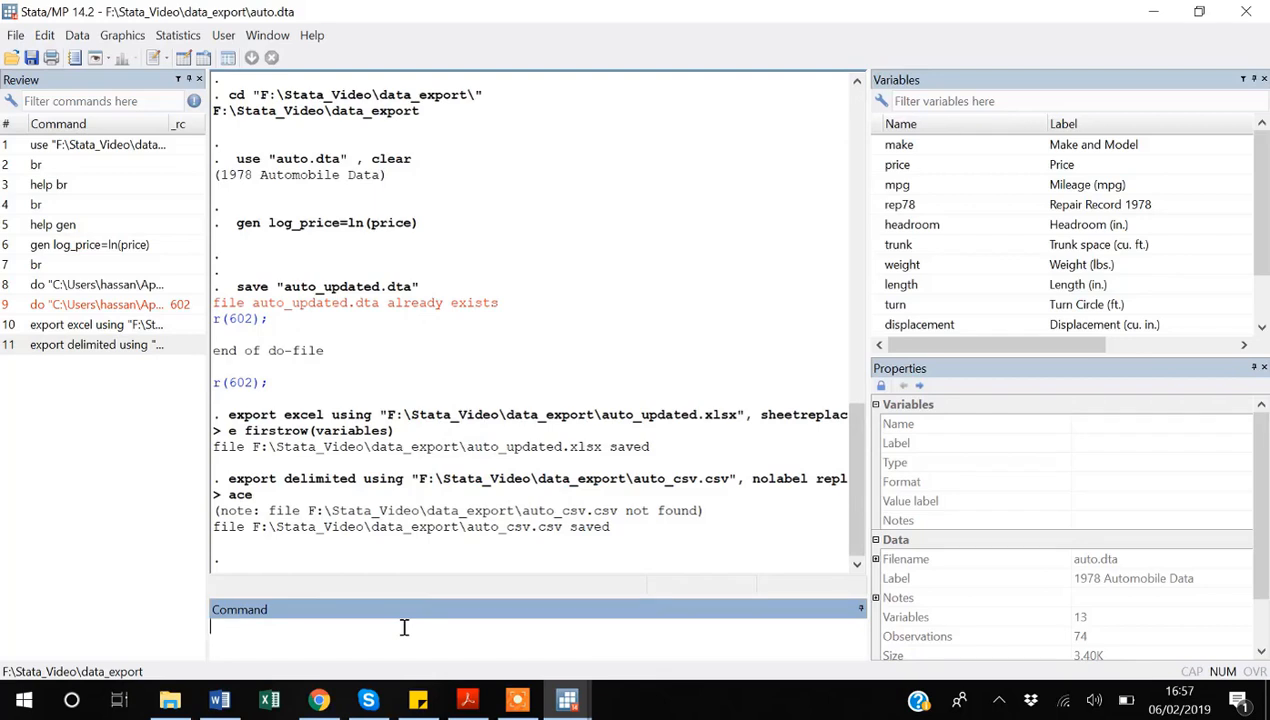
Step: Recall and copy the last export delimited command, clear it from the command line, and paste it into line 14 of the Export do-file
key("Page_Up")
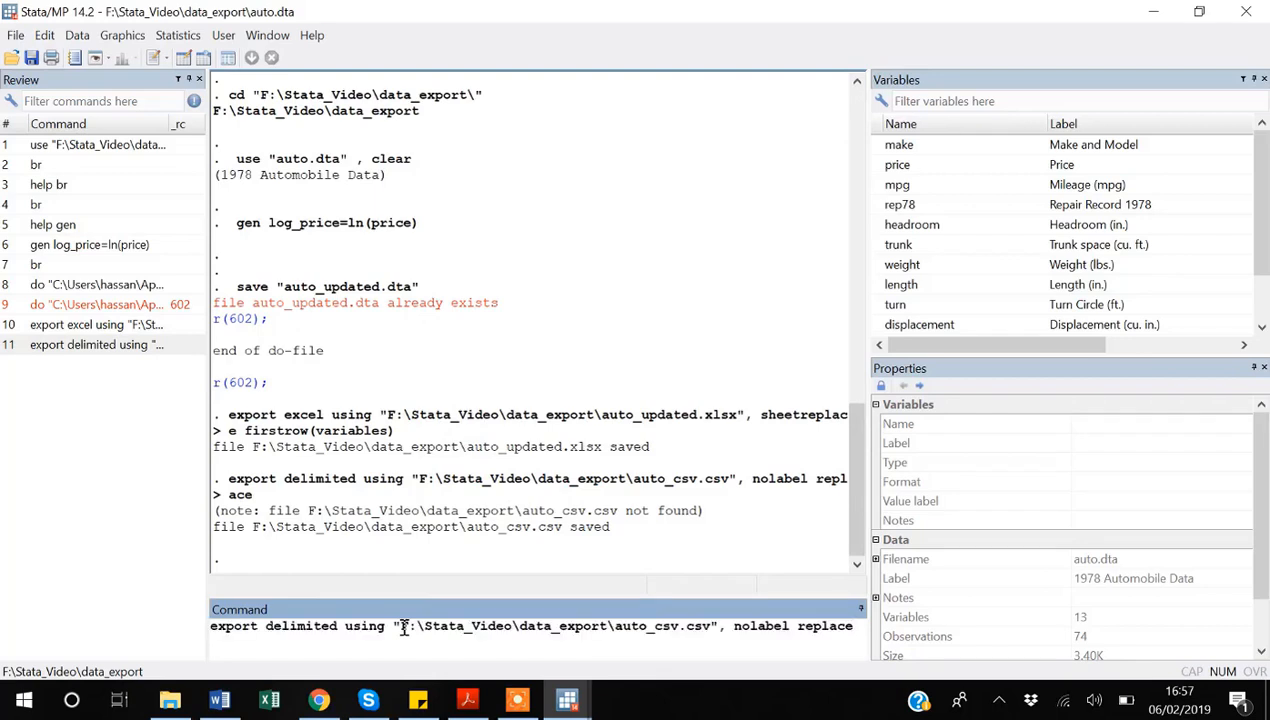
key("ctrl+a")
key("ctrl+c")
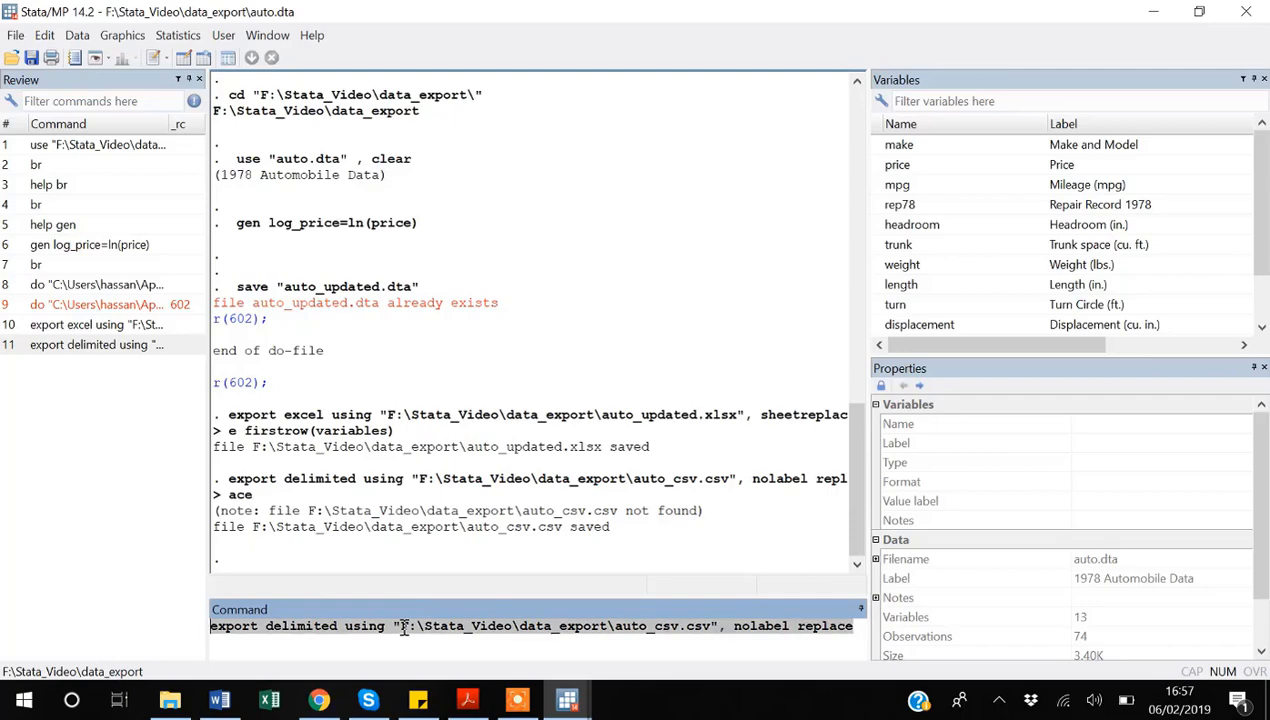
key("Delete")
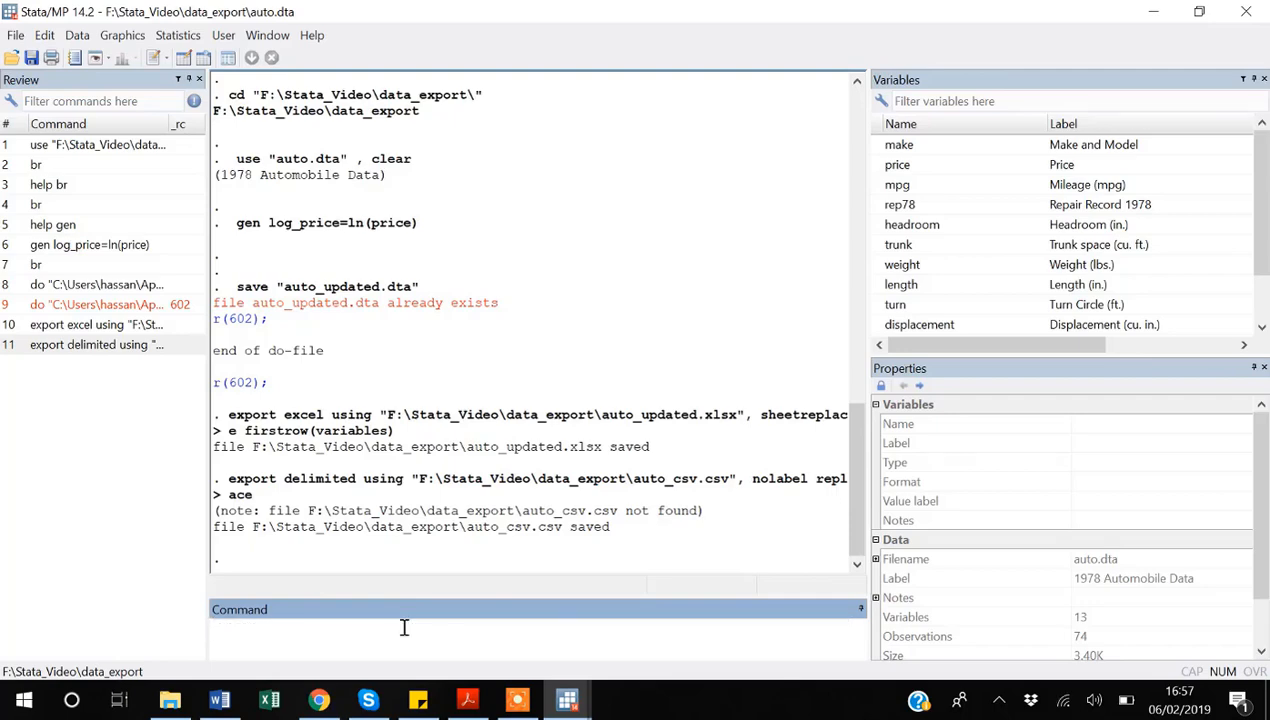
key("alt+Tab")
key("alt+Tab")
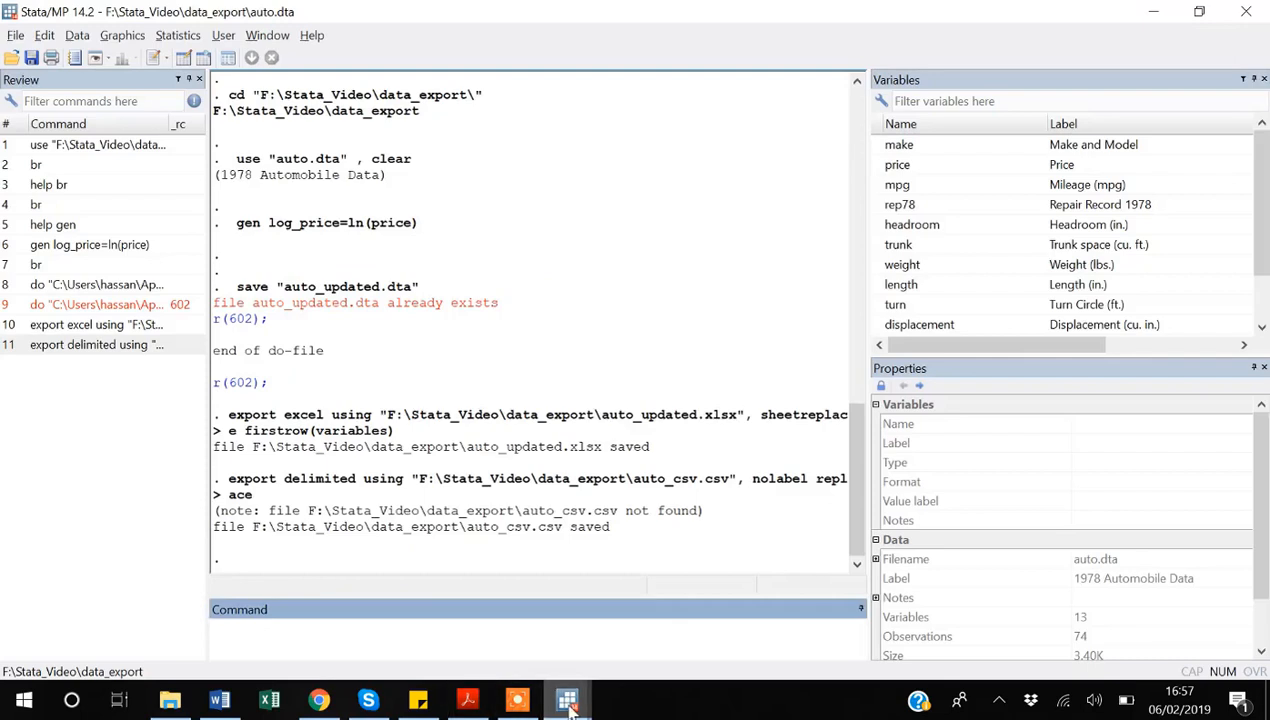
mouse_move(570, 694)
left_click(641, 645)
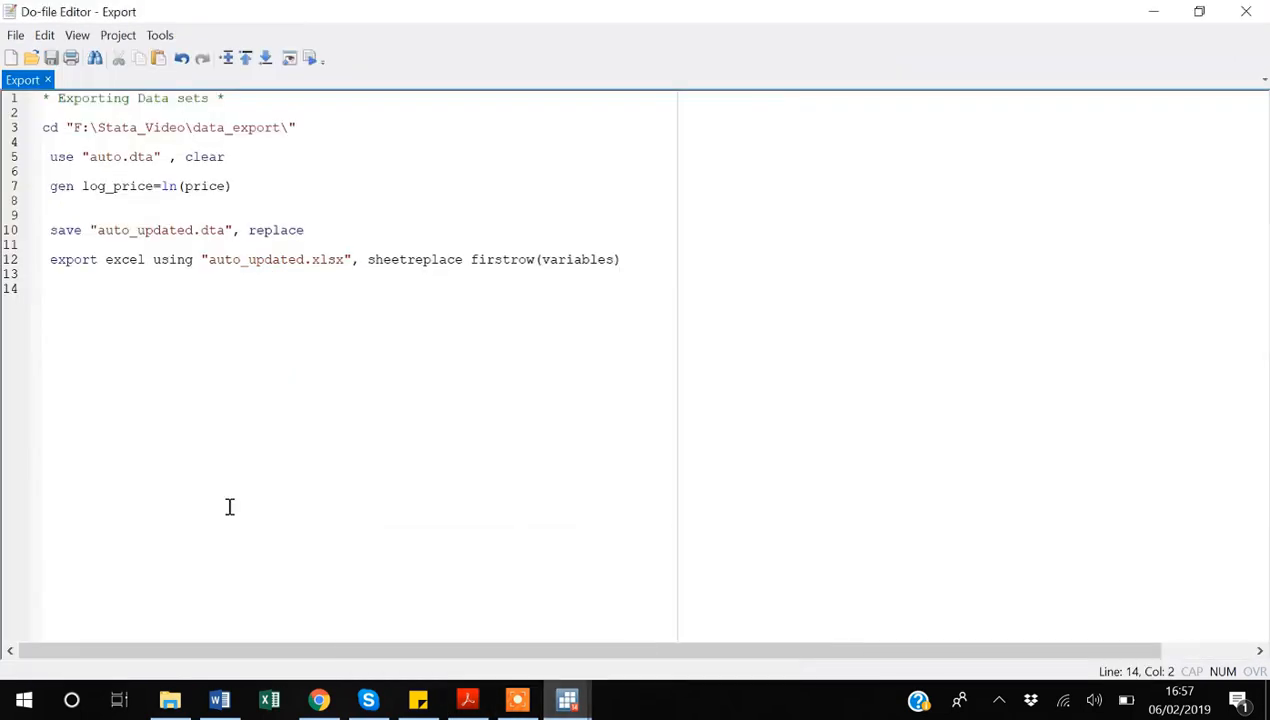
key("ctrl+v")
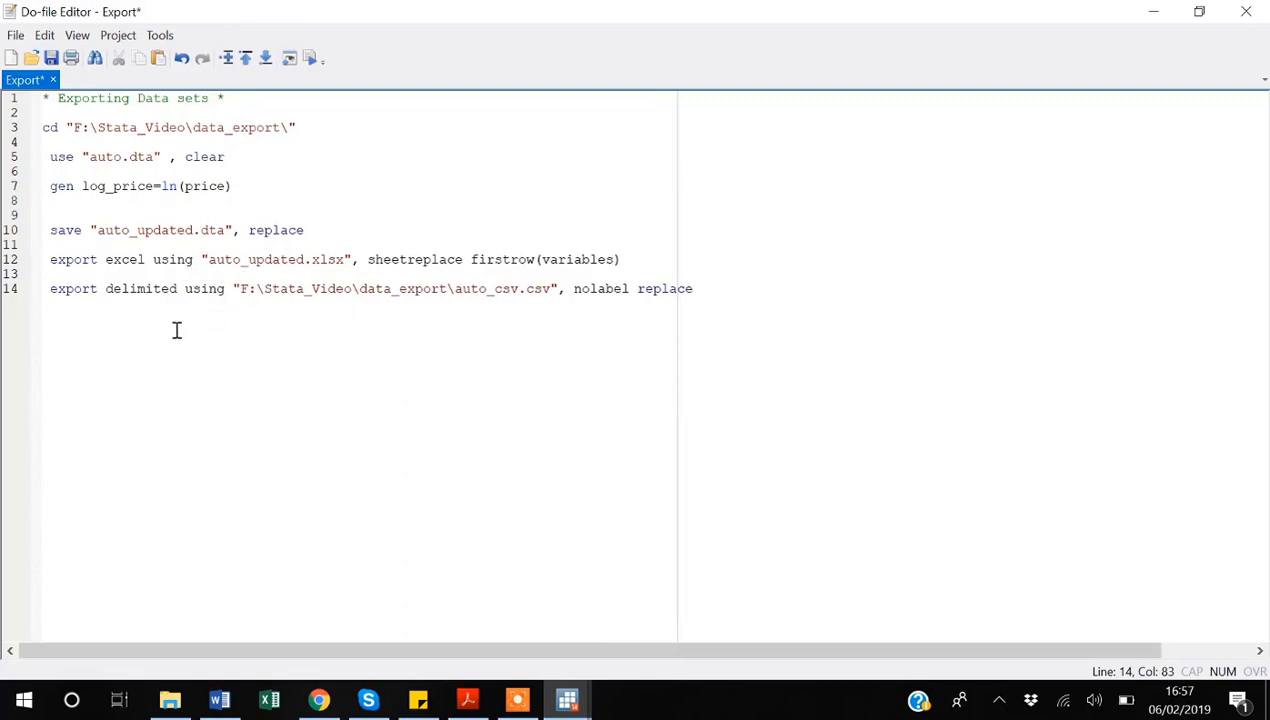
Step: Run the entire Export do-file, including the pasted export delimited line
key("ctrl+shift+Left")
left_click(724, 279)
left_click(279, 415)
key("ctrl+a")
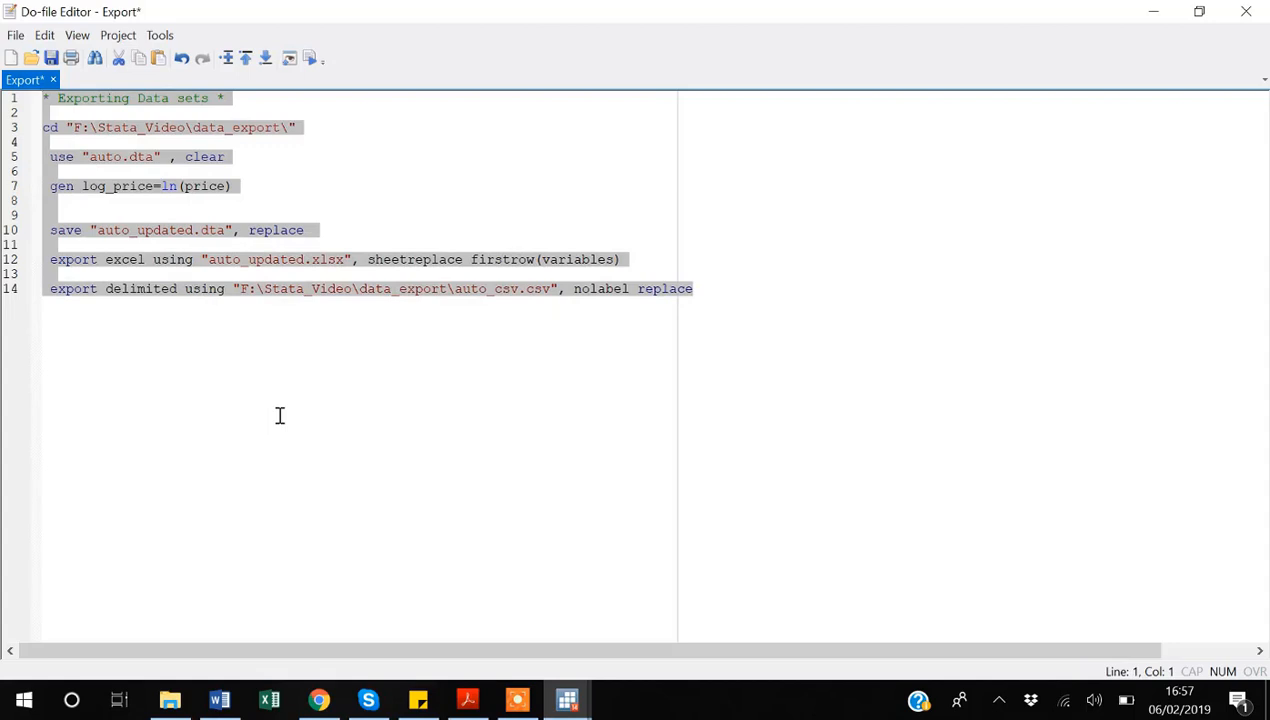
key("ctrl+d")
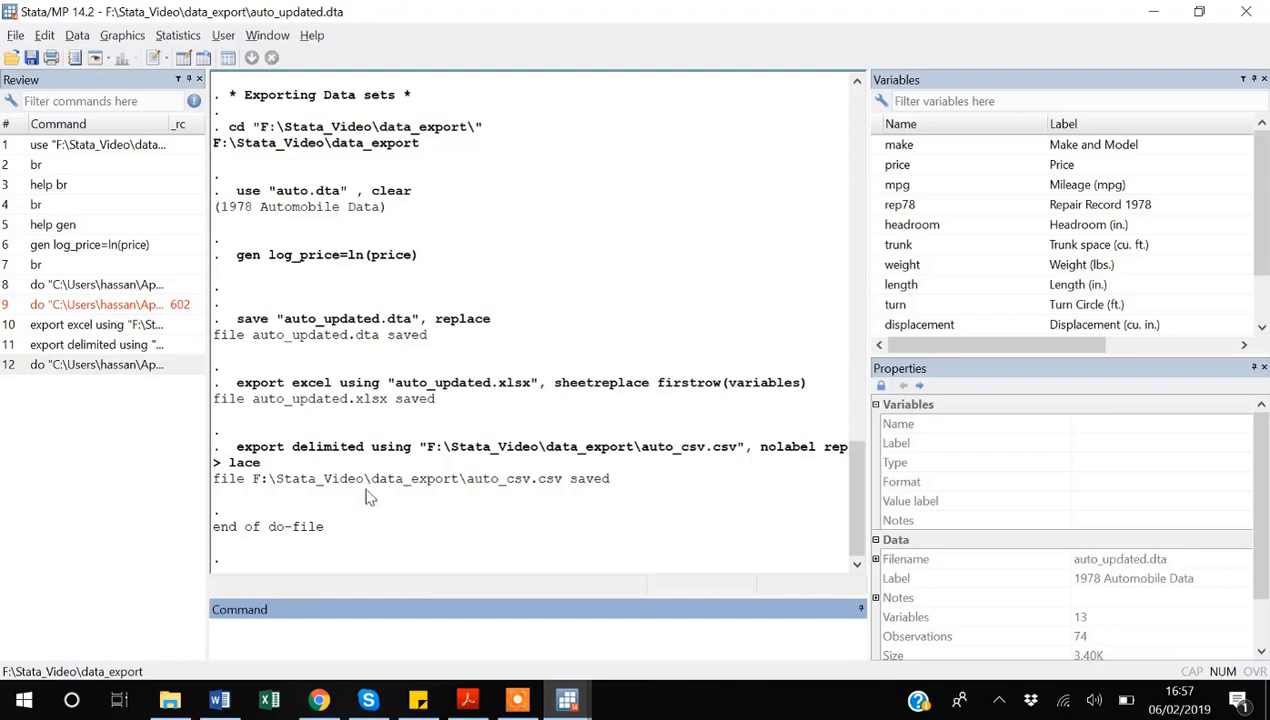
Step: Remove the folder path F:\Stata_Video\data_export\ from the export delimited line, leaving only "auto_csv.csv" as the file name
key("alt+Tab")
key("Right")
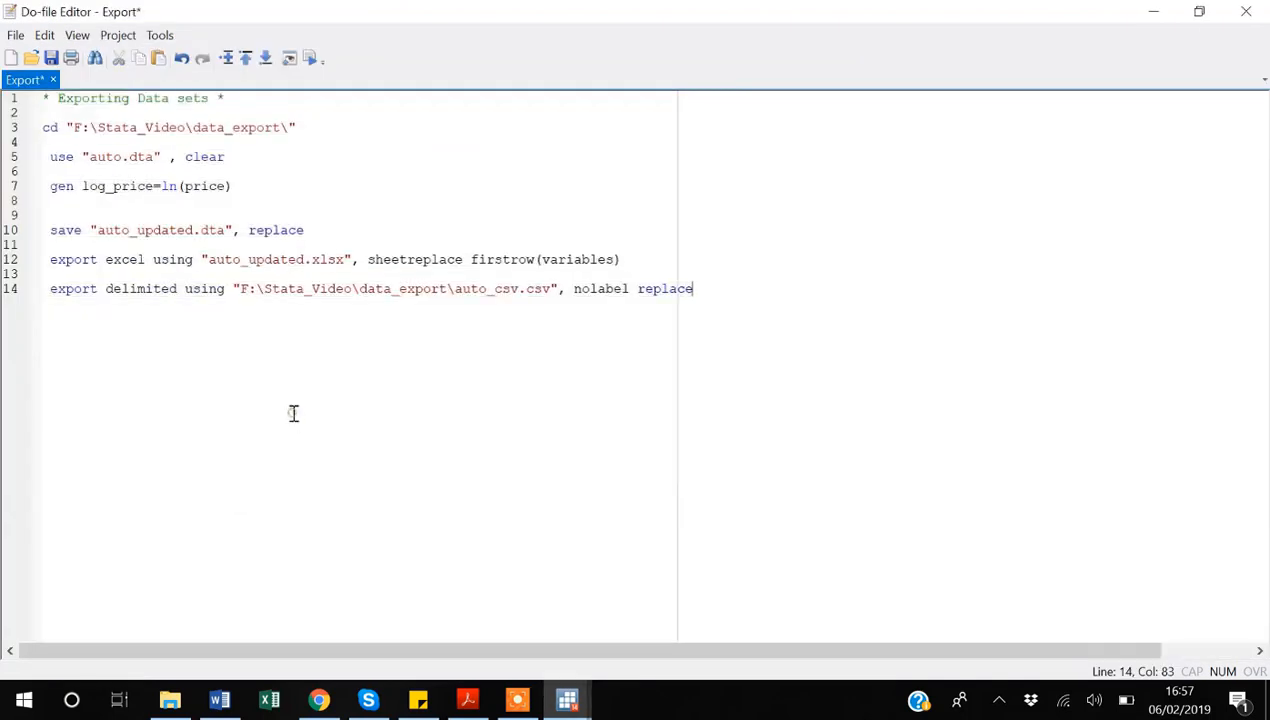
left_click(456, 290)
left_click_drag(456, 290, 242, 293)
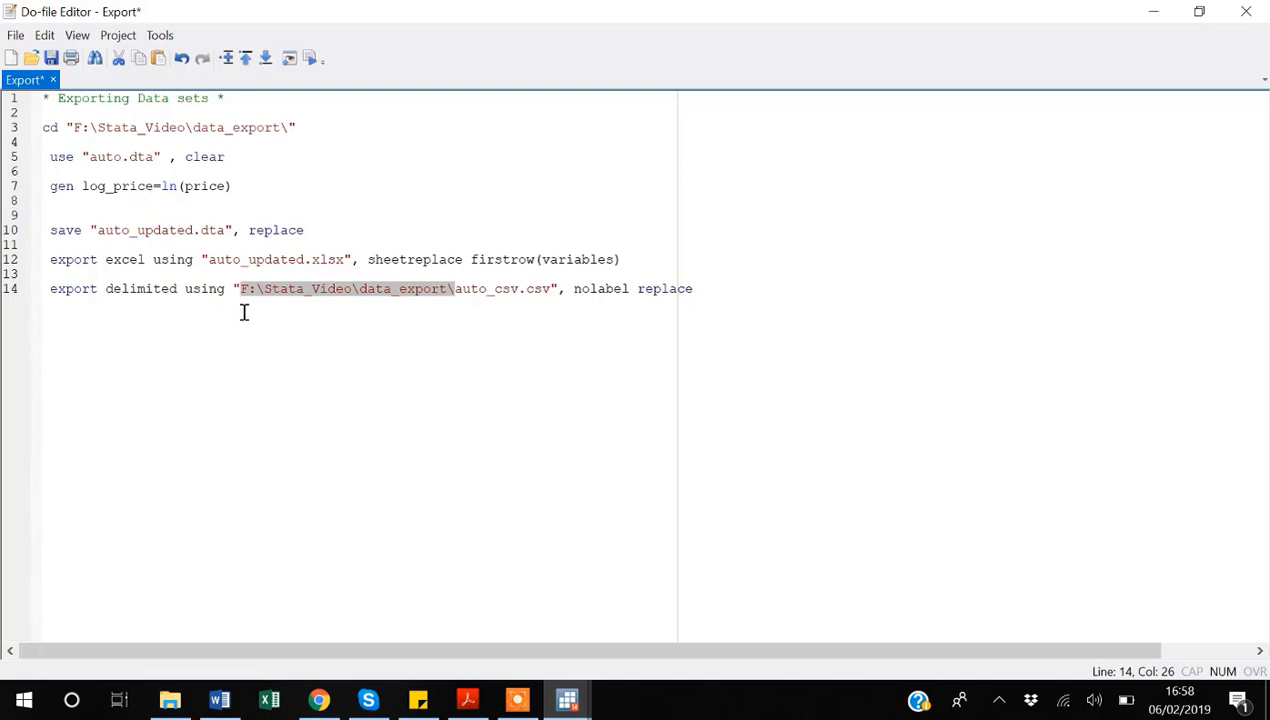
key("Delete")
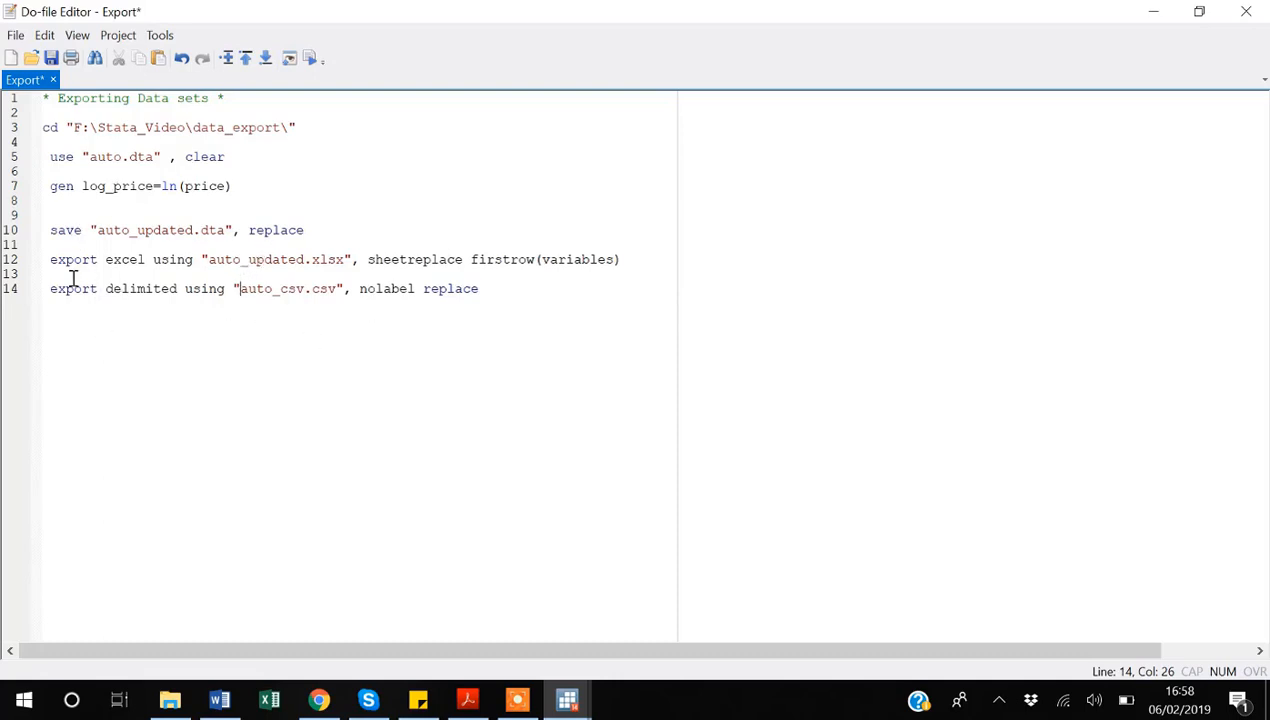
Step: Add two new lines at the end of the do-file and run all of its commands again
left_click(143, 332)
key("Return")
key("Return")
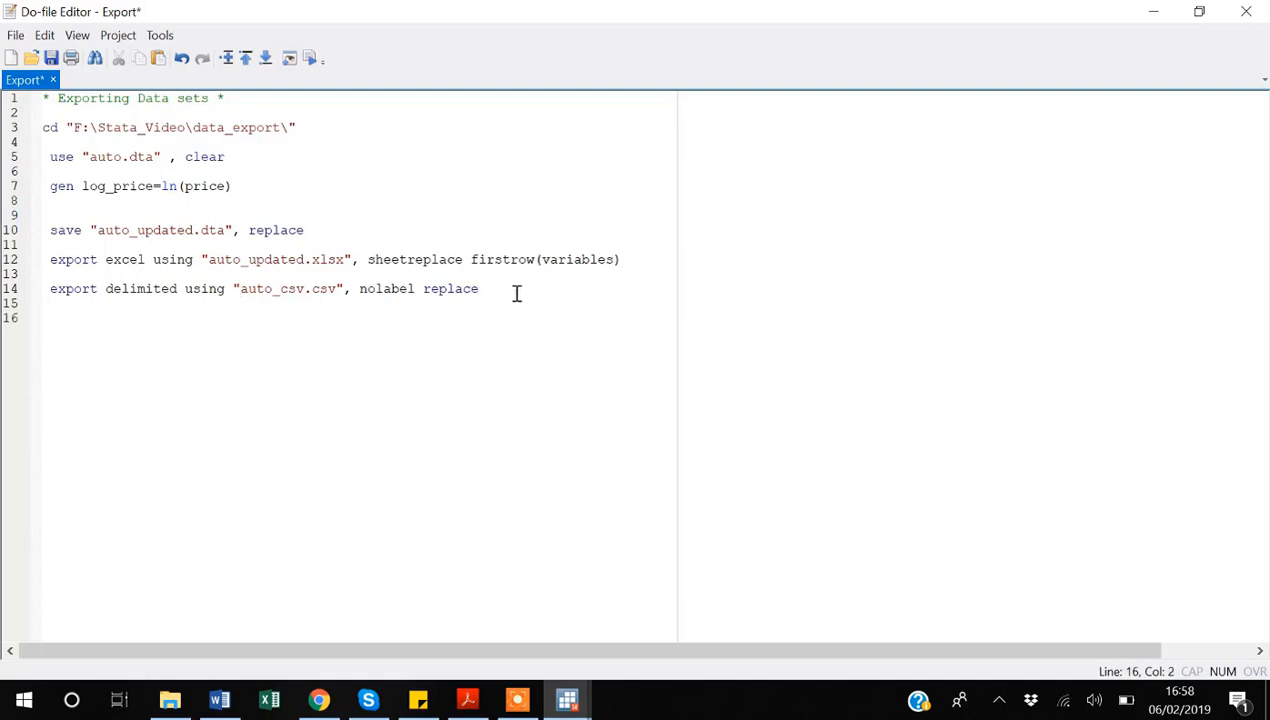
key("ctrl+a")
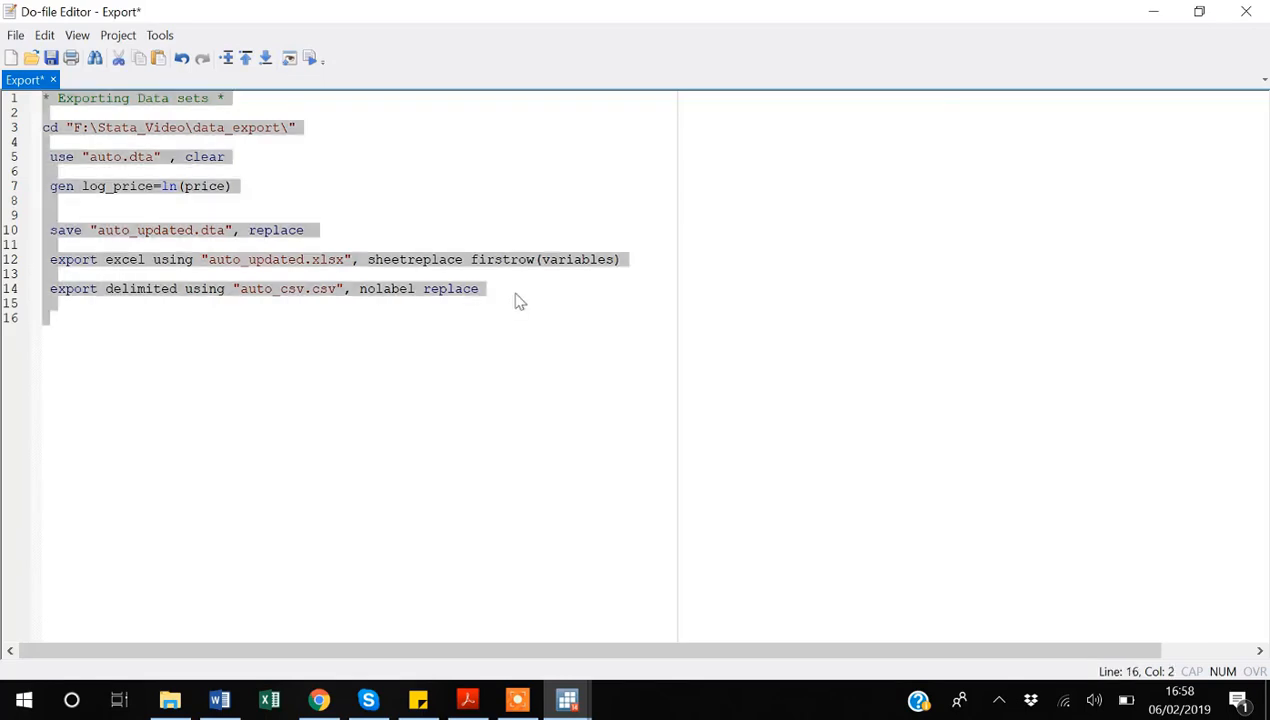
key("ctrl+d")
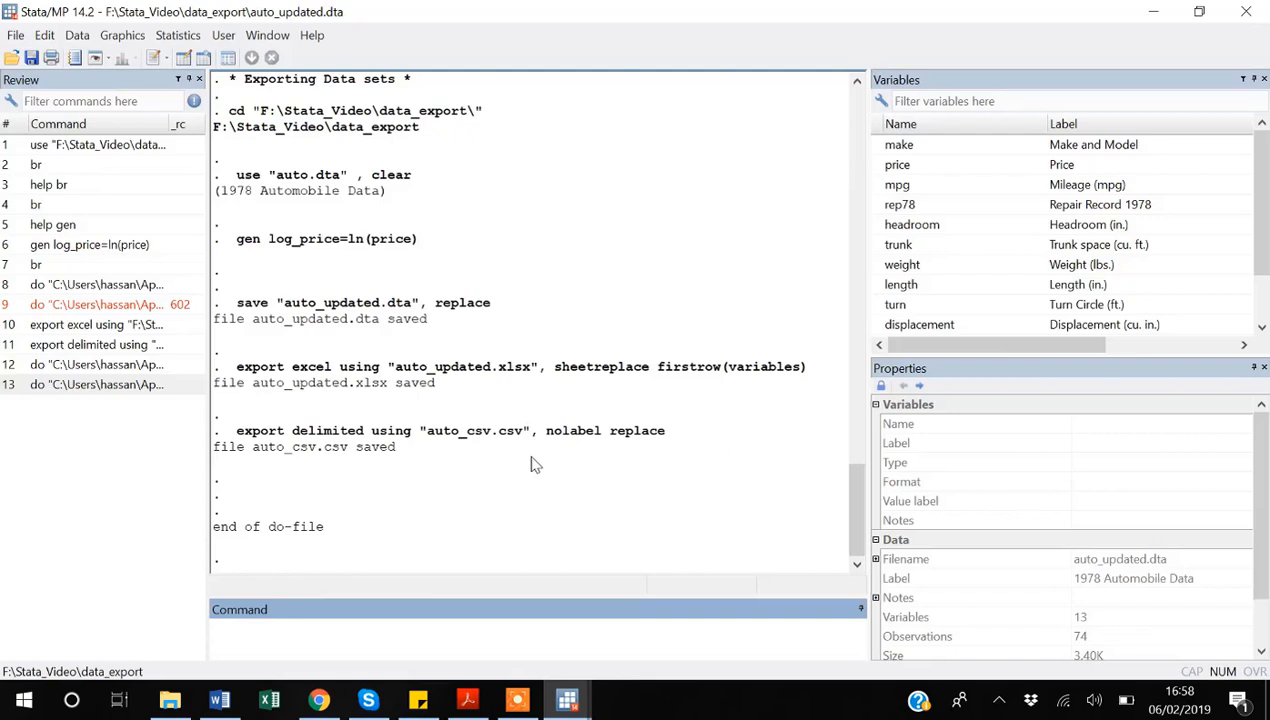
Step: Open auto_csv from the data_export folder in Excel and fit all column widths to their contents
left_click(172, 703)
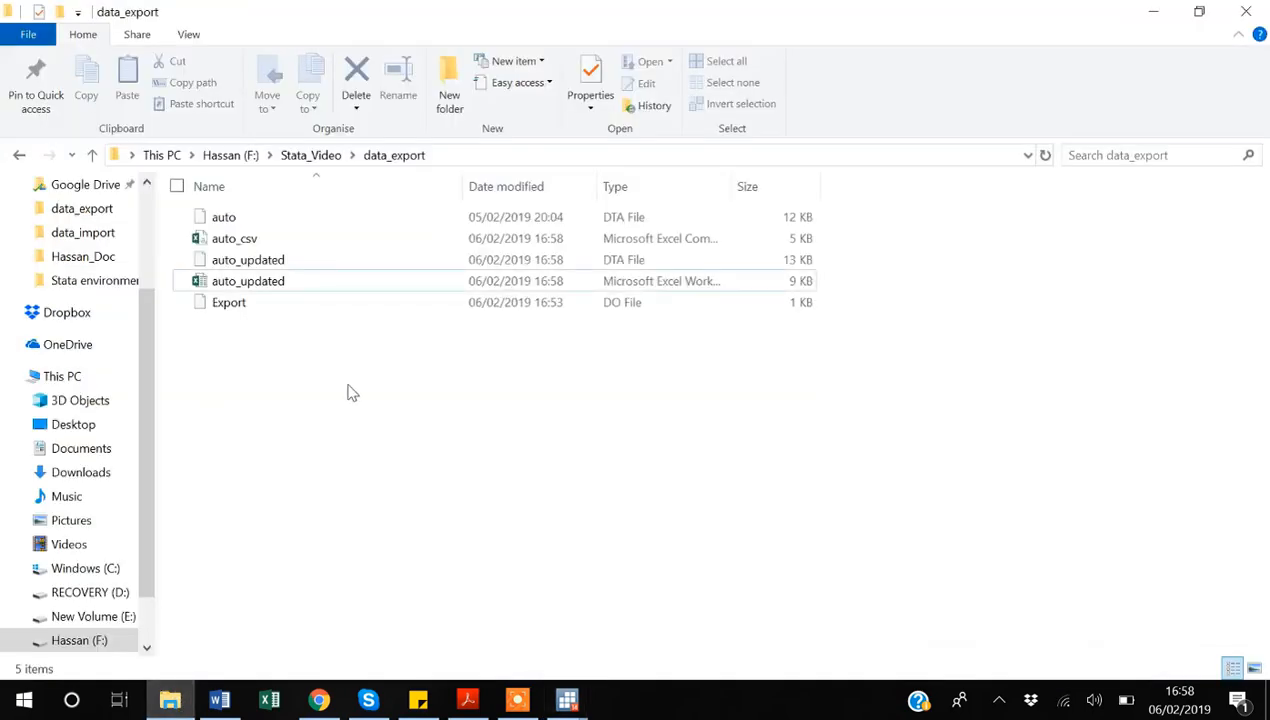
left_click(230, 247)
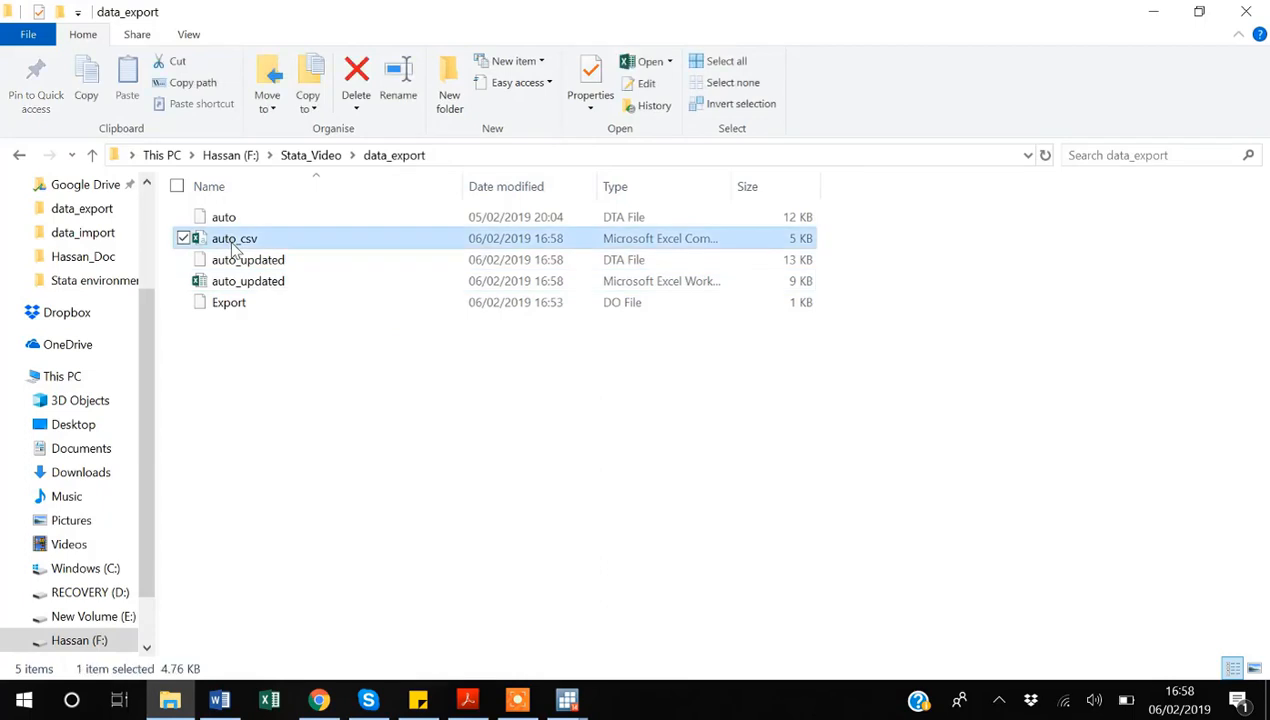
double_click(236, 246)
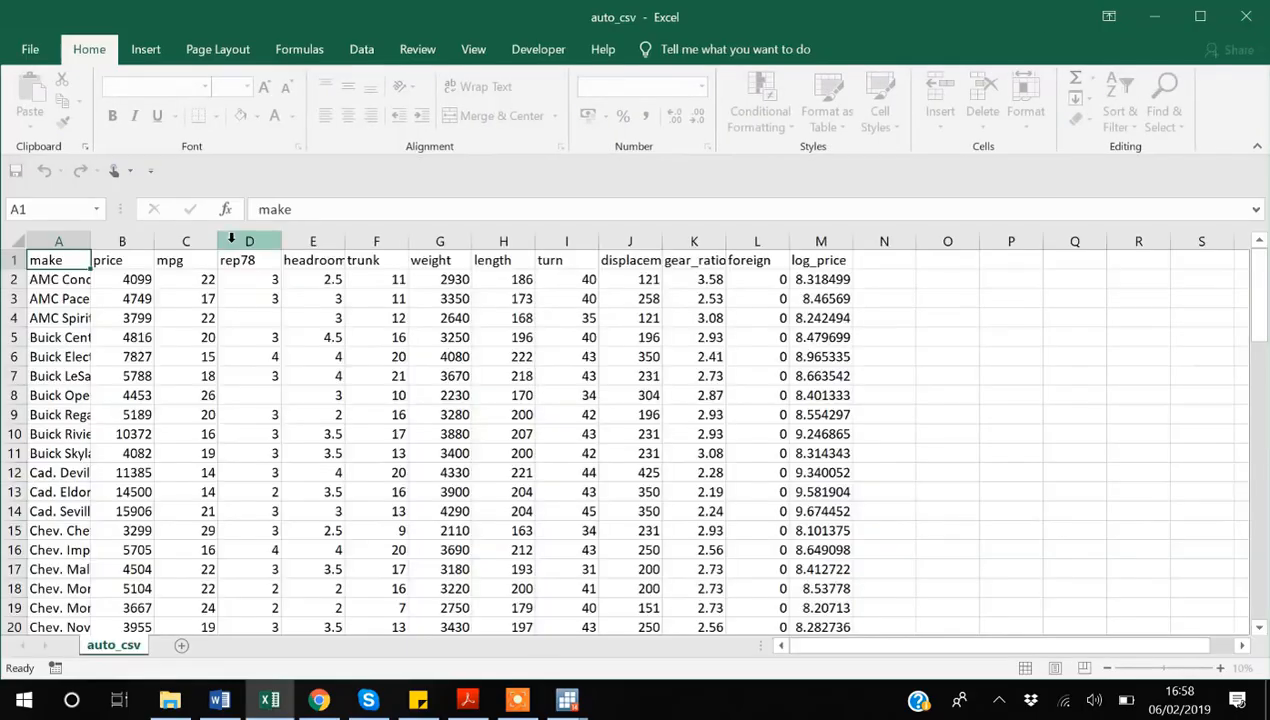
left_click(8, 240)
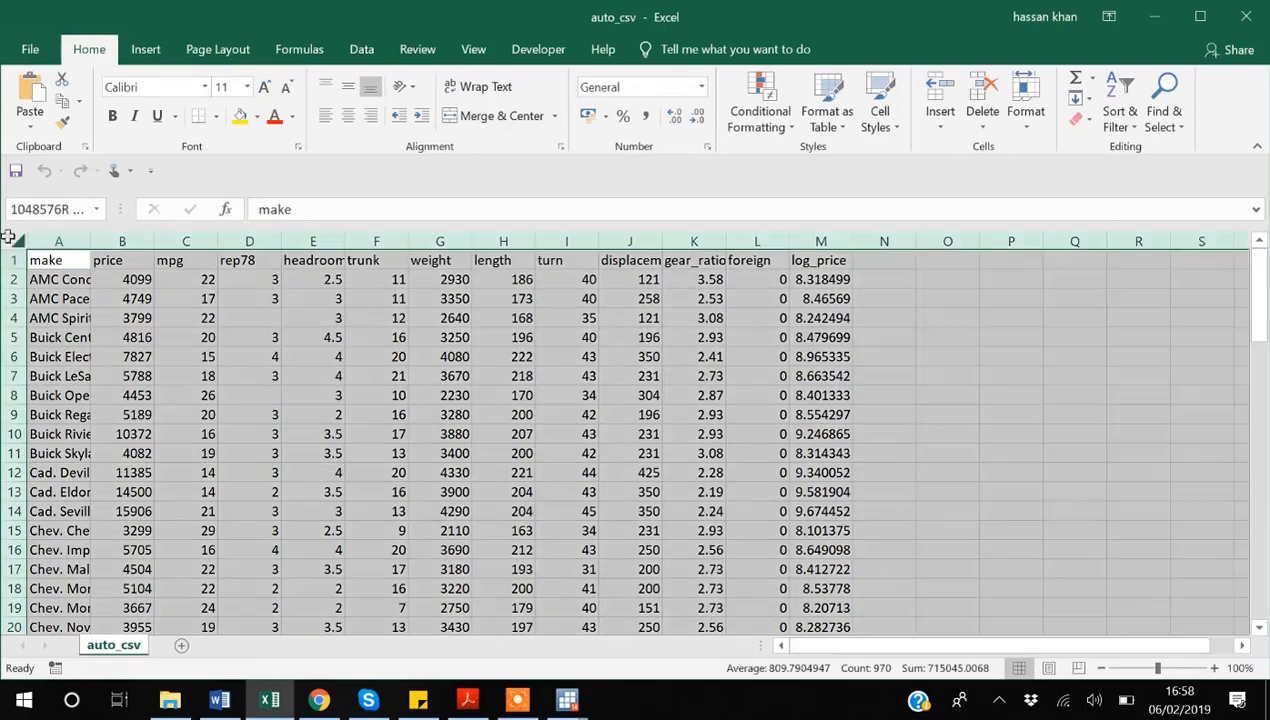
double_click(89, 241)
left_click(511, 337)
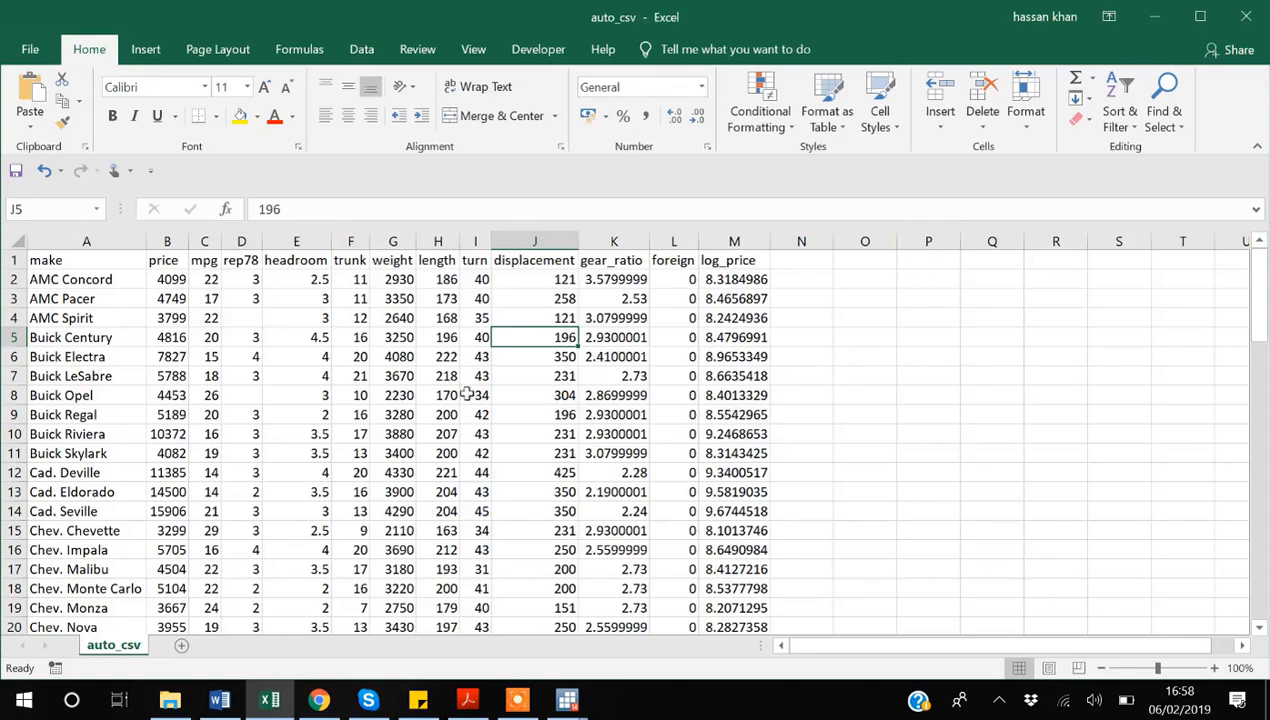
Step: Inspect the foreign column in auto_csv, check the export command in the main Stata window, and return to Excel
left_click(676, 280)
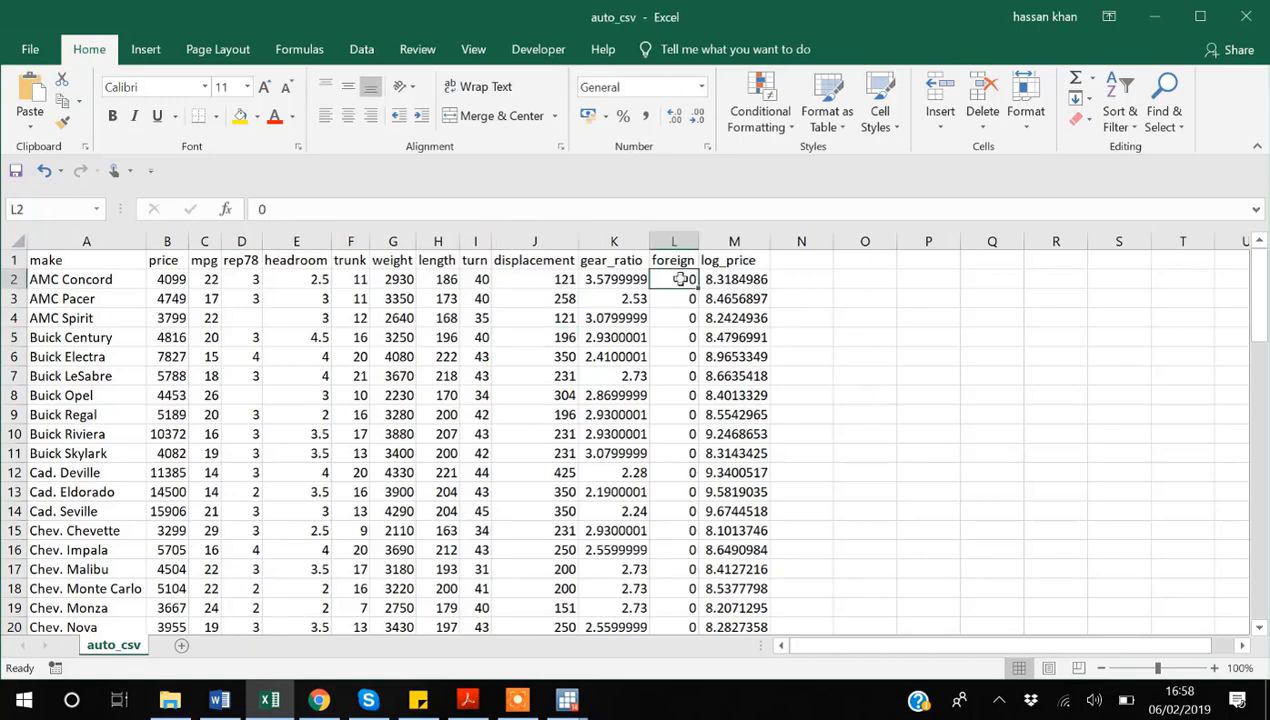
left_click(672, 243)
left_click(673, 260)
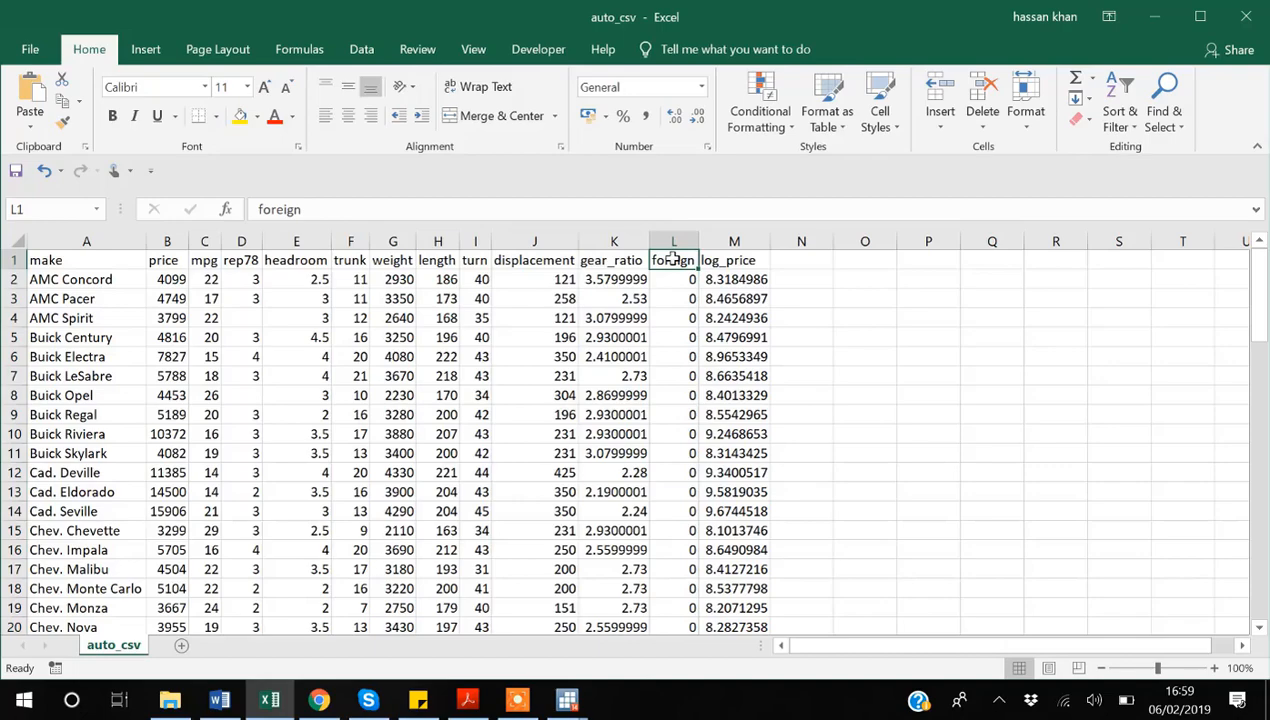
key("alt+Tab")
key("alt+Tab")
left_click(572, 700)
left_click(488, 640)
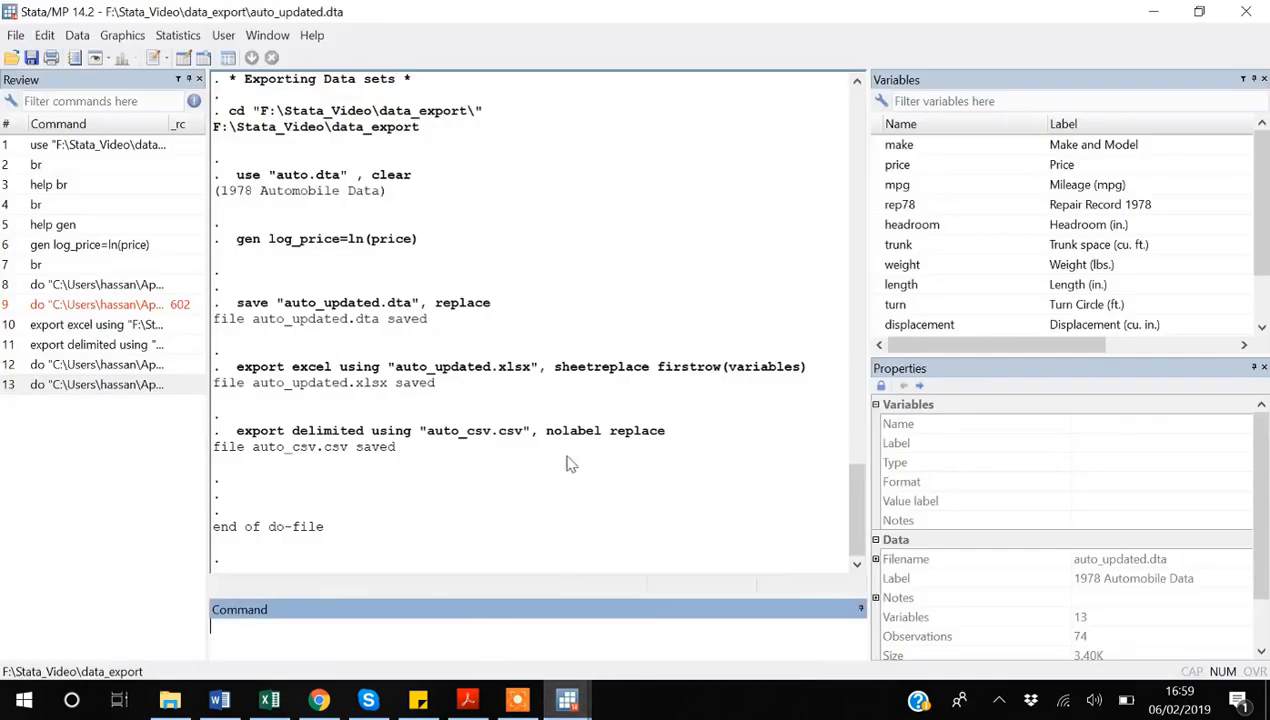
key("alt+Tab")
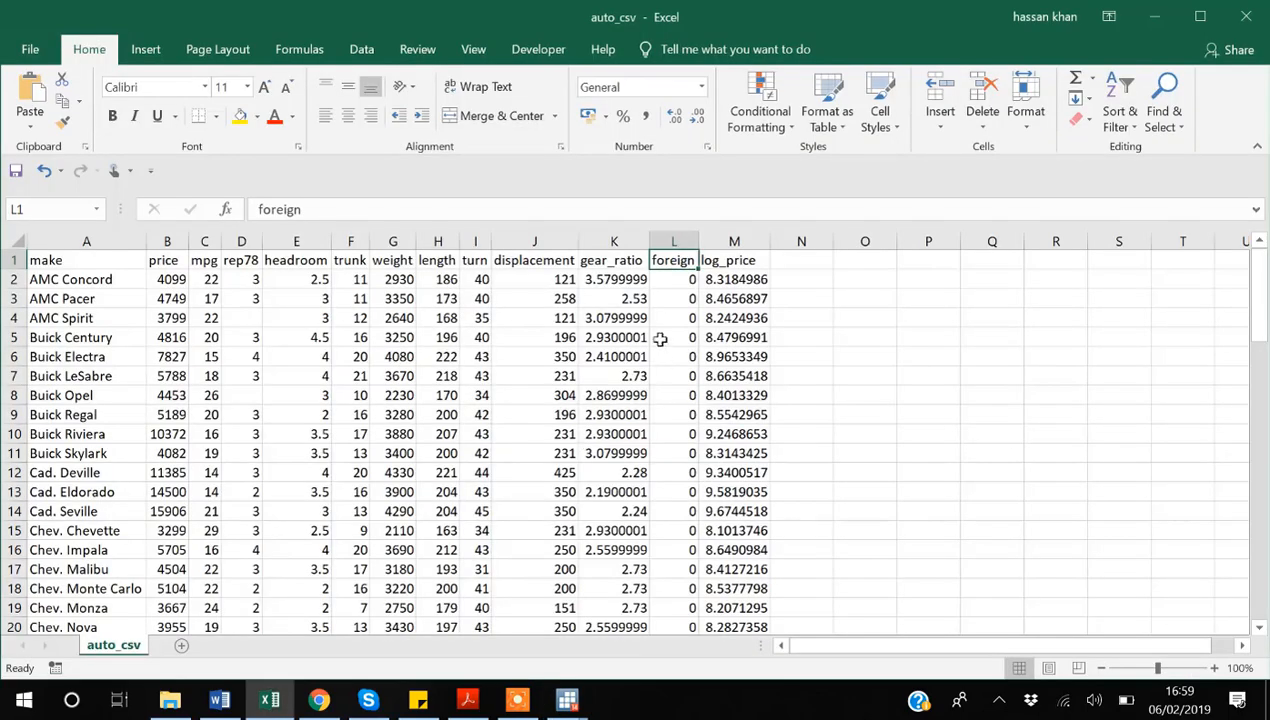
Step: Examine the foreign column's values down to the last data row and return to its header
key("Down")
key("Down")
key("Down")
key("Down")
key("Down")
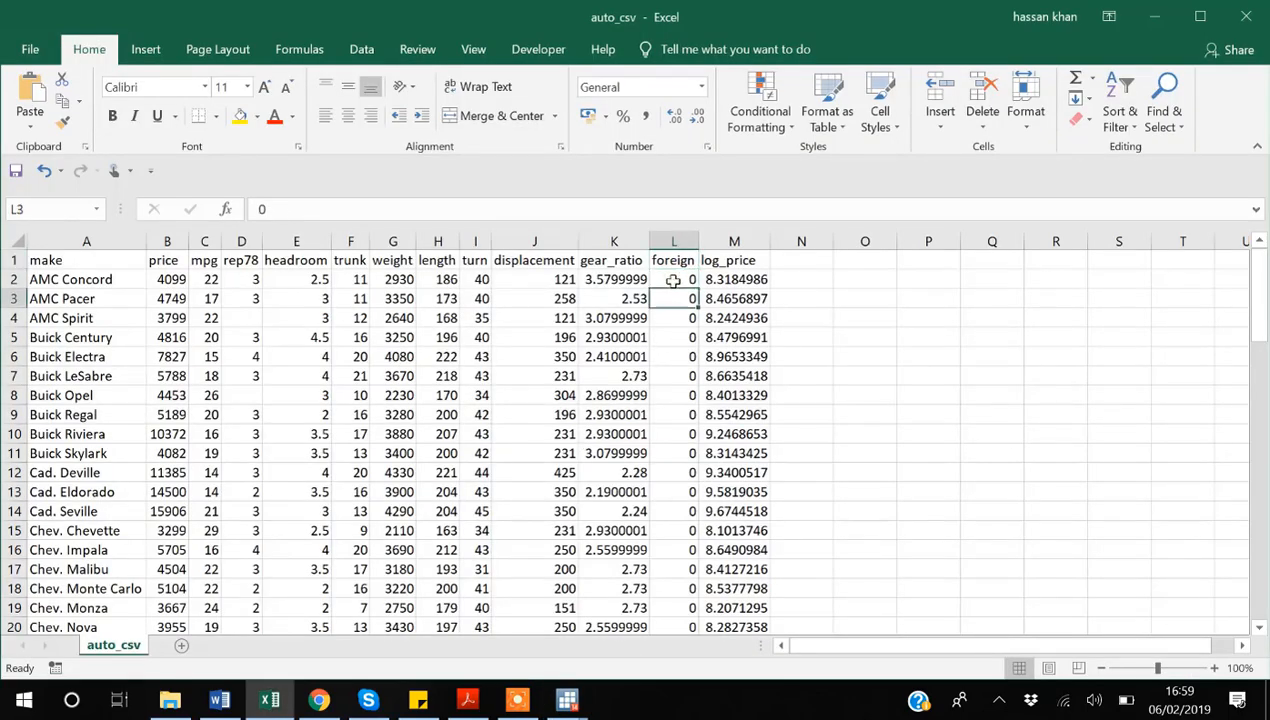
key("Down")
key("Down")
key("Up")
key("Up")
key("Up")
key("Up")
key("Up")
key("Up")
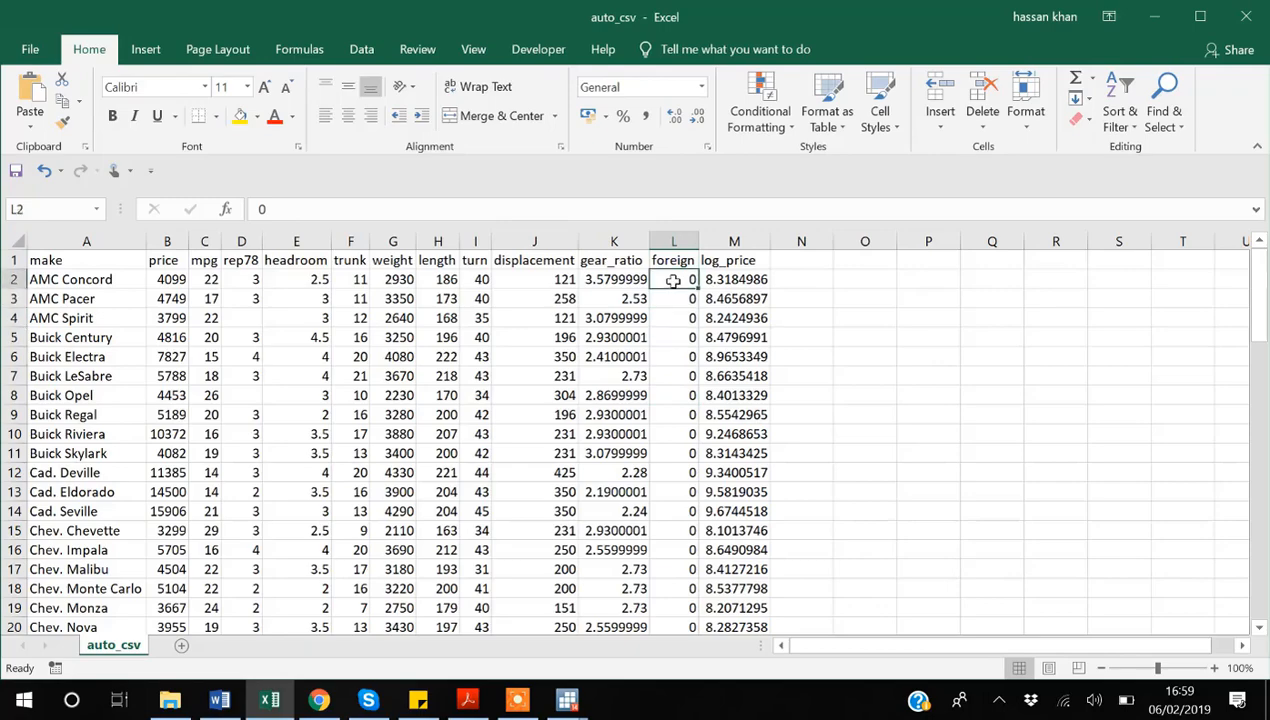
key("ctrl+Down")
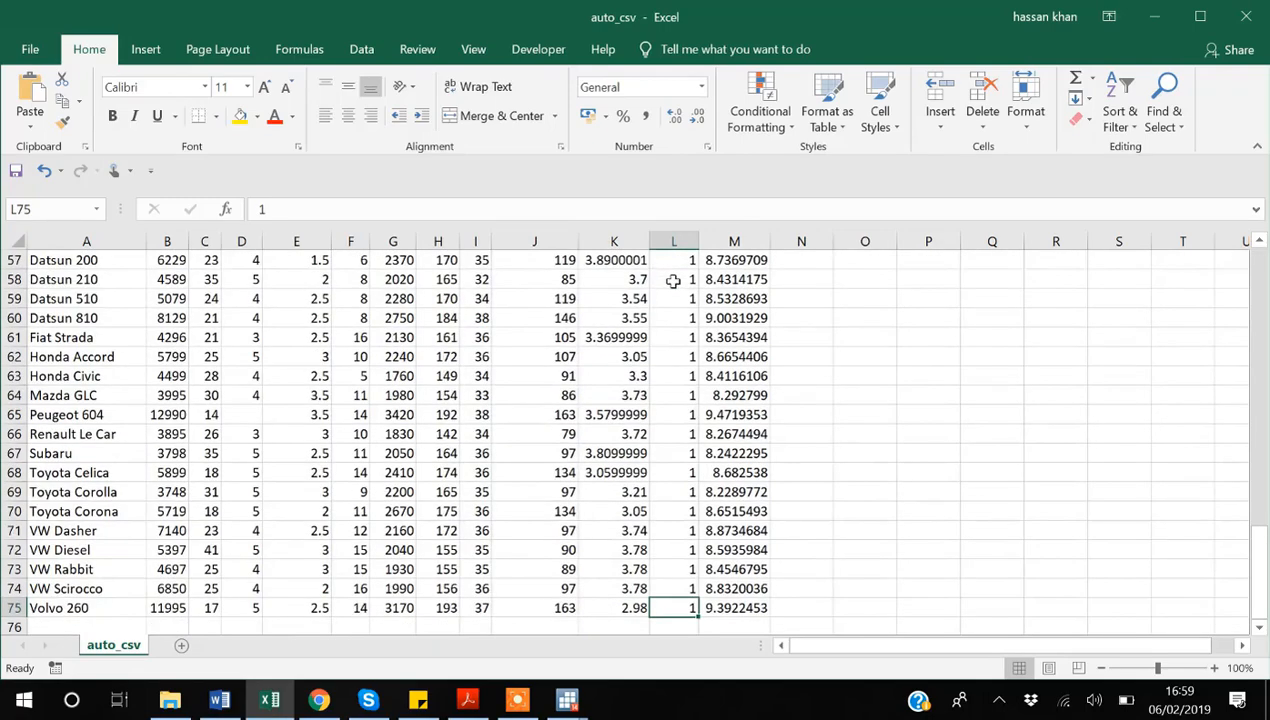
key("ctrl+Up")
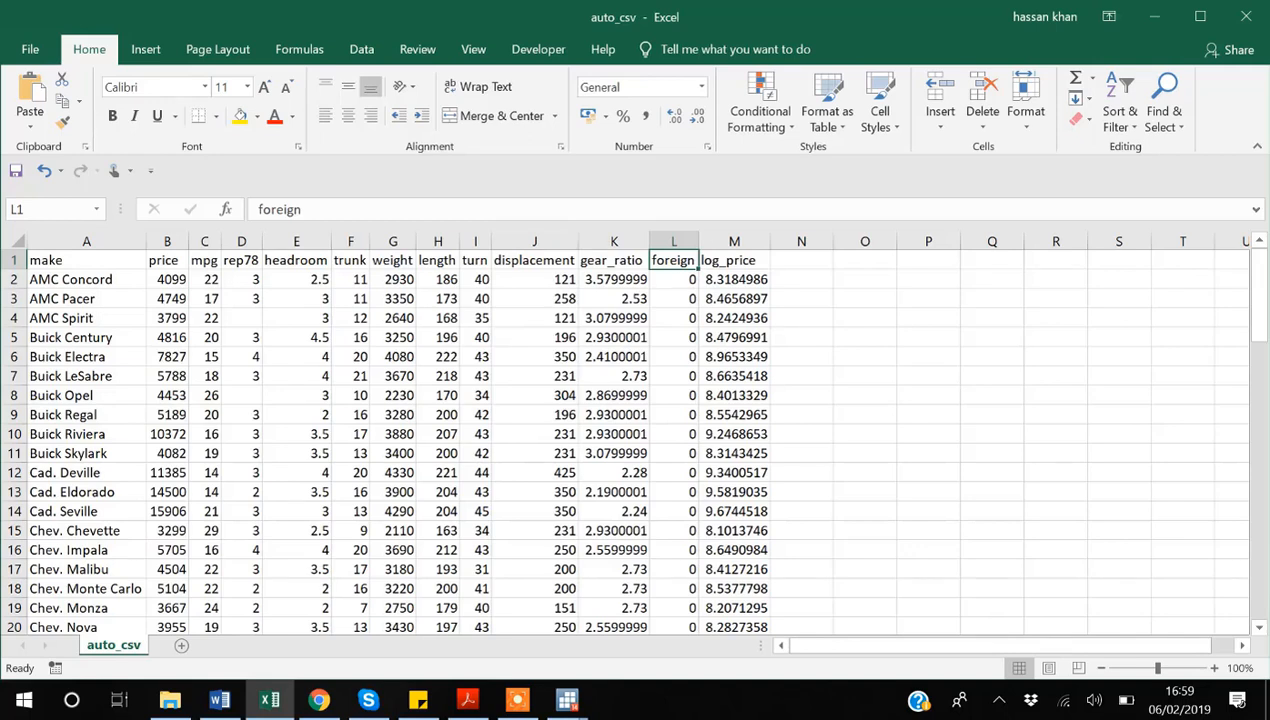
Step: Close auto_csv without saving changes and return to the end of the Export do-file in Stata
left_click(1247, 17)
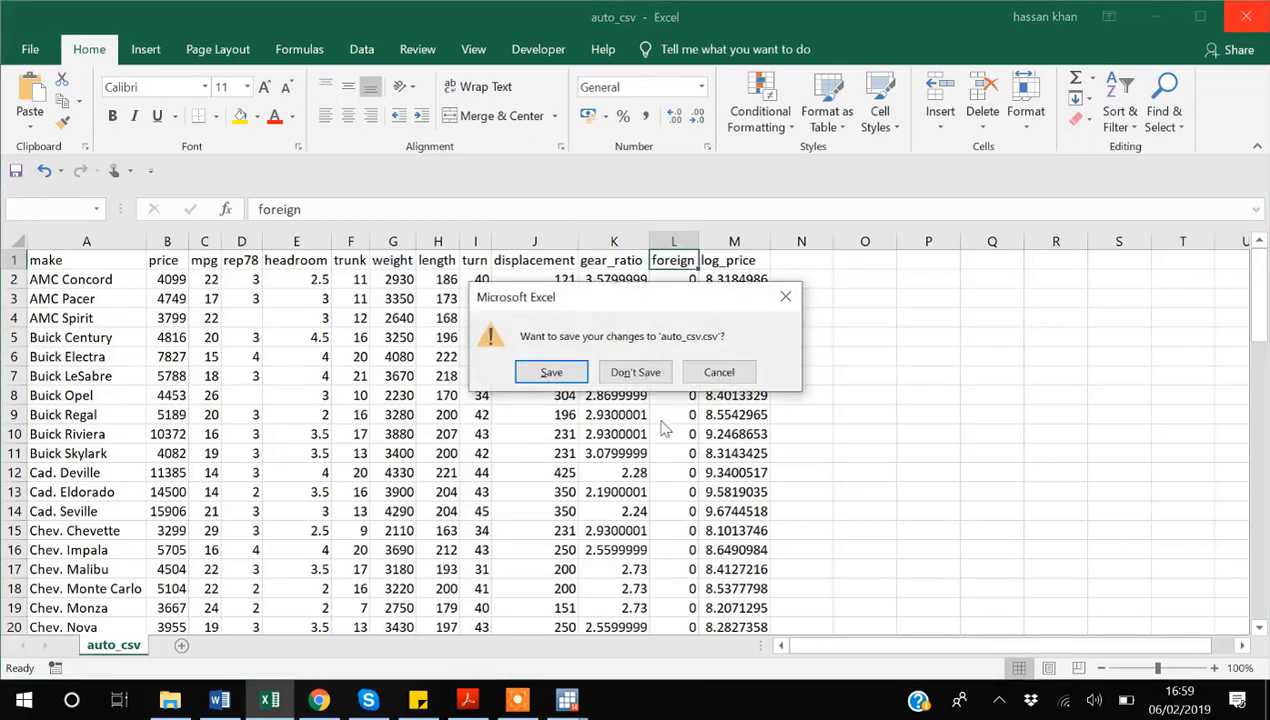
left_click(640, 378)
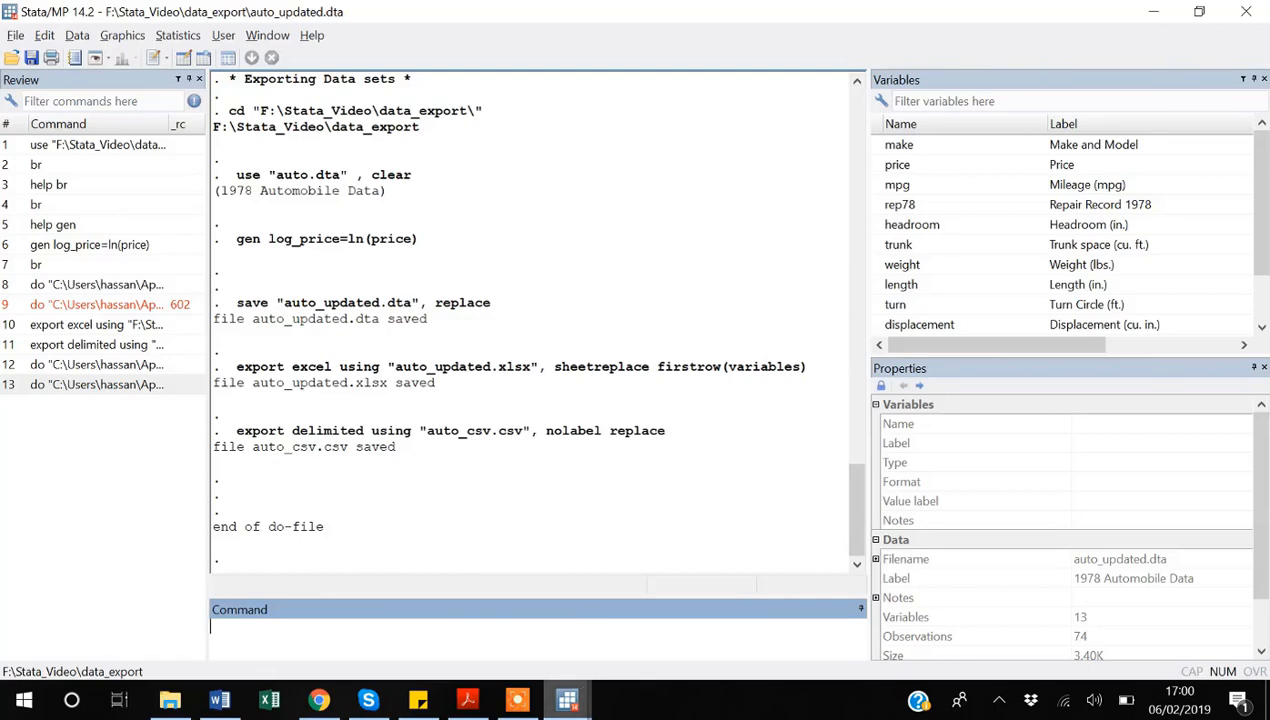
mouse_move(566, 698)
left_click(655, 630)
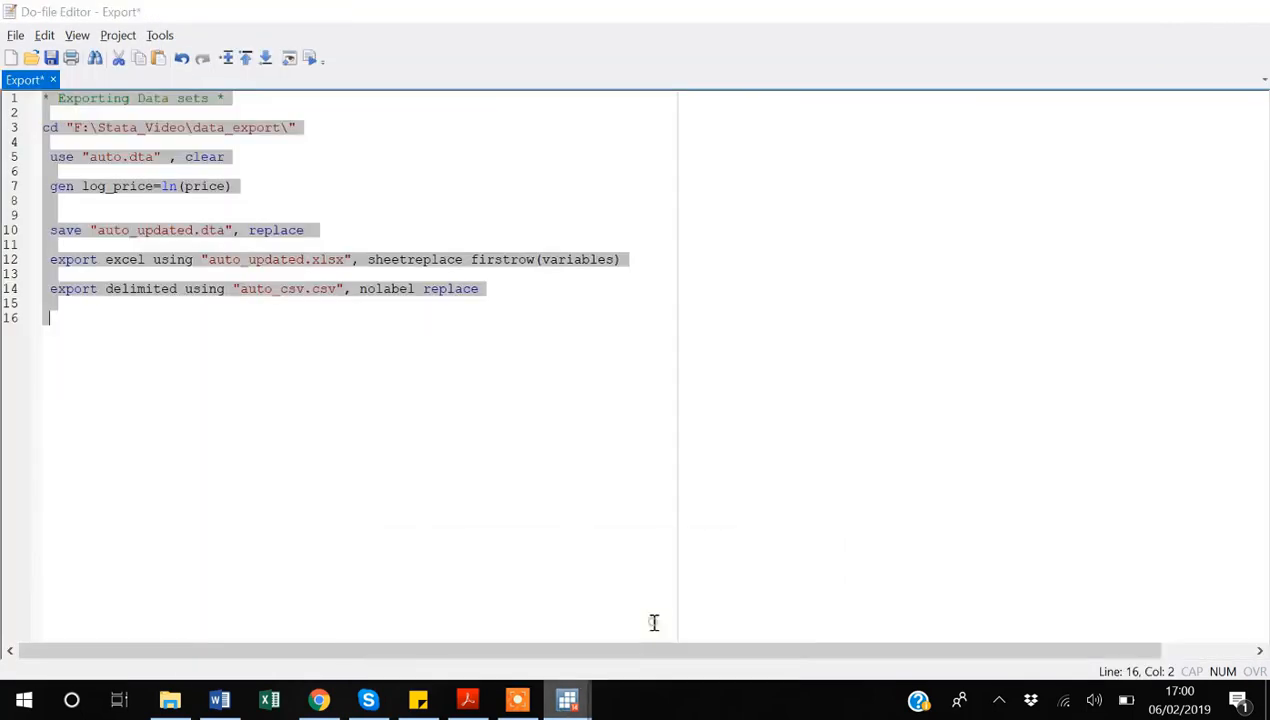
left_click(130, 334)
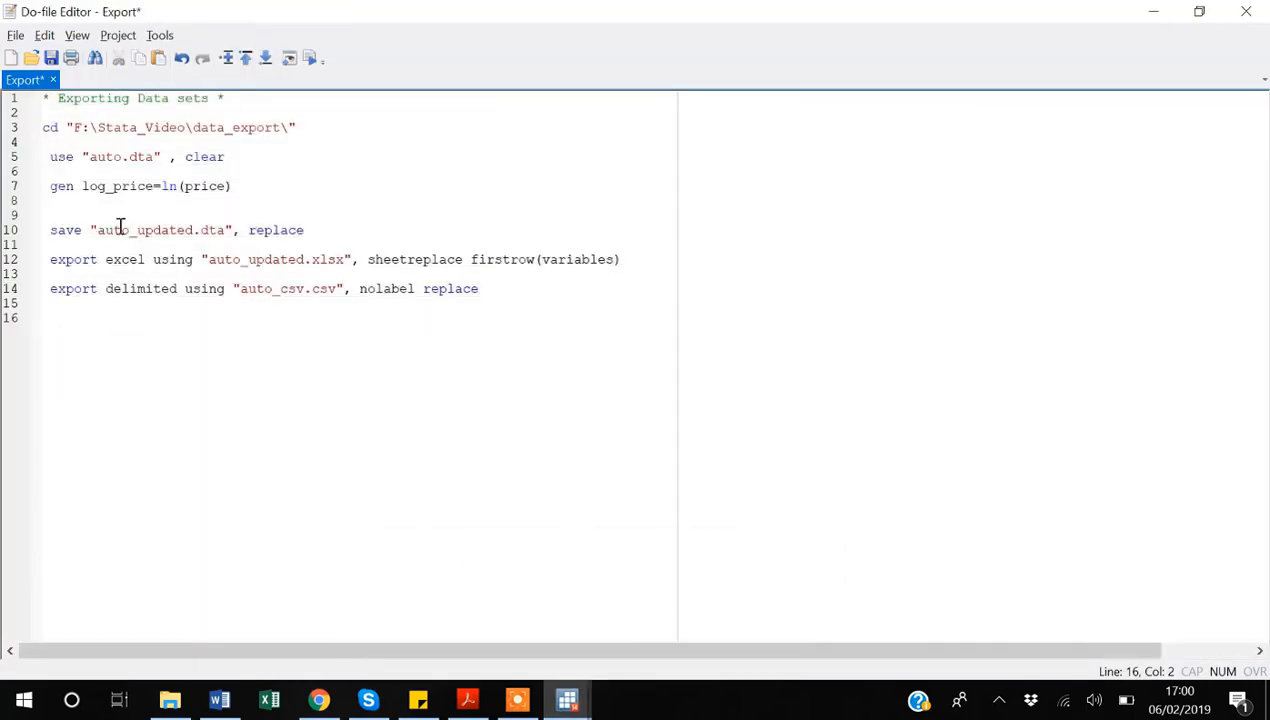